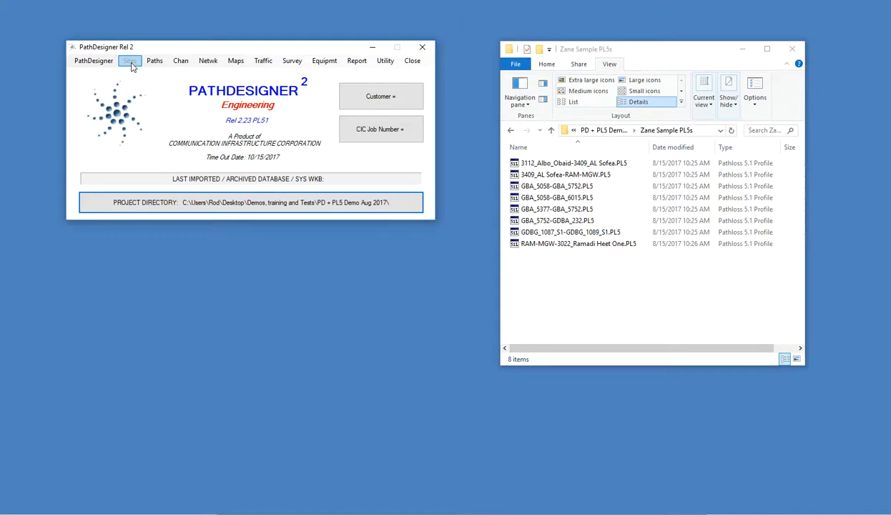
Open the Site Manager to check the project's site list before importing, and close it
{"action": "left_click", "coordinate": [131, 63]}
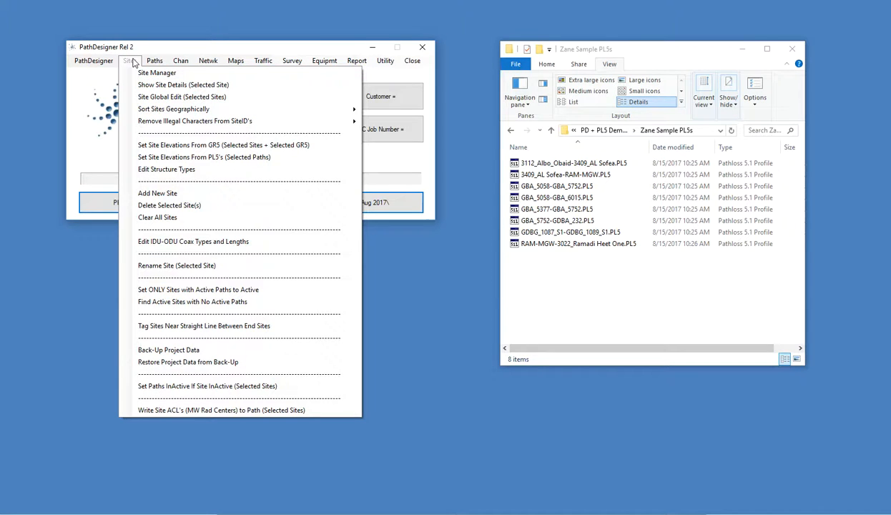
{"action": "left_click", "coordinate": [163, 72]}
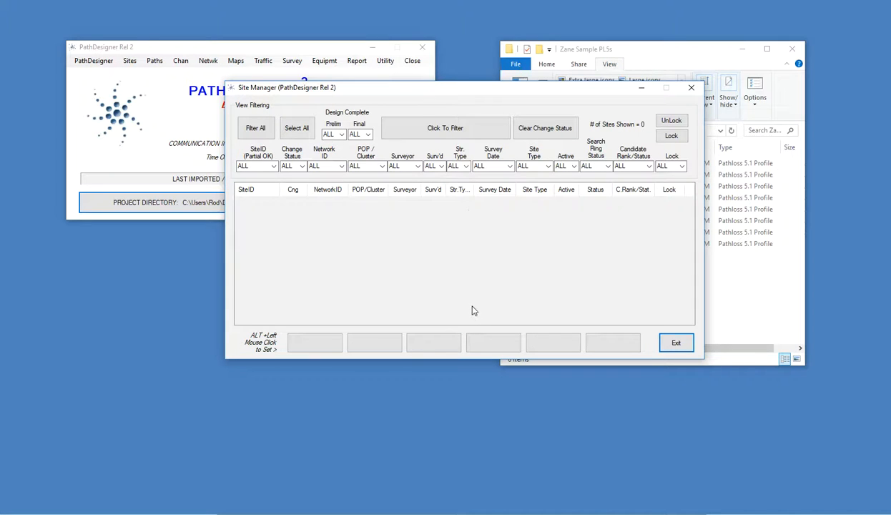
{"action": "left_click", "coordinate": [675, 344]}
Open the Path Manager to check the project's path list before importing, and close it
{"action": "left_click", "coordinate": [157, 62]}
{"action": "left_click", "coordinate": [163, 73]}
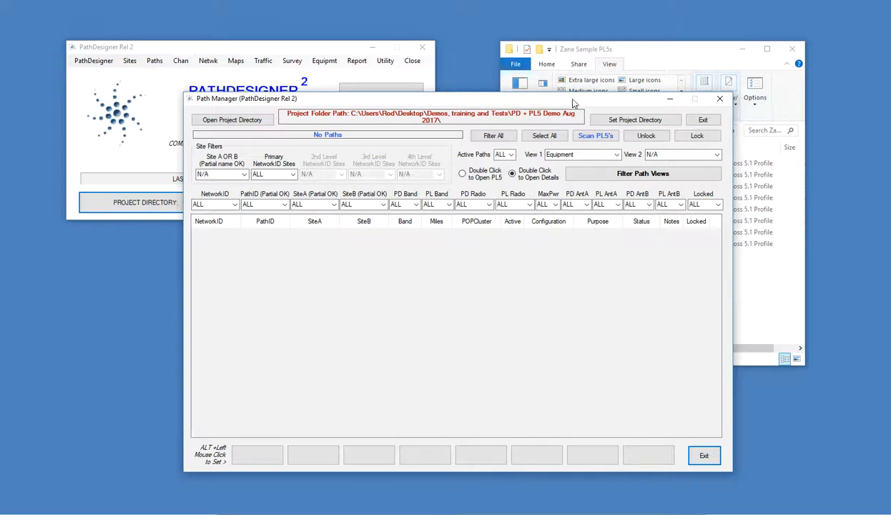
{"action": "left_click_drag", "start_coordinate": [573, 104], "coordinate": [548, 65]}
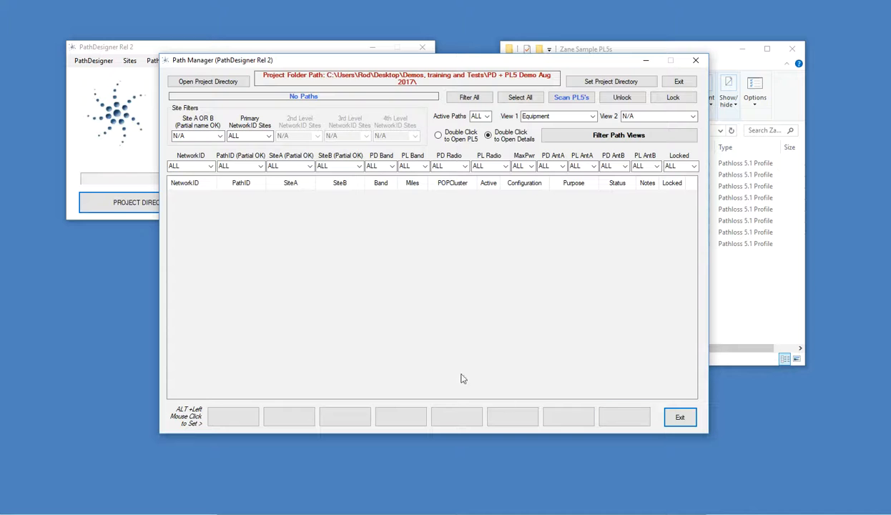
{"action": "left_click", "coordinate": [680, 418]}
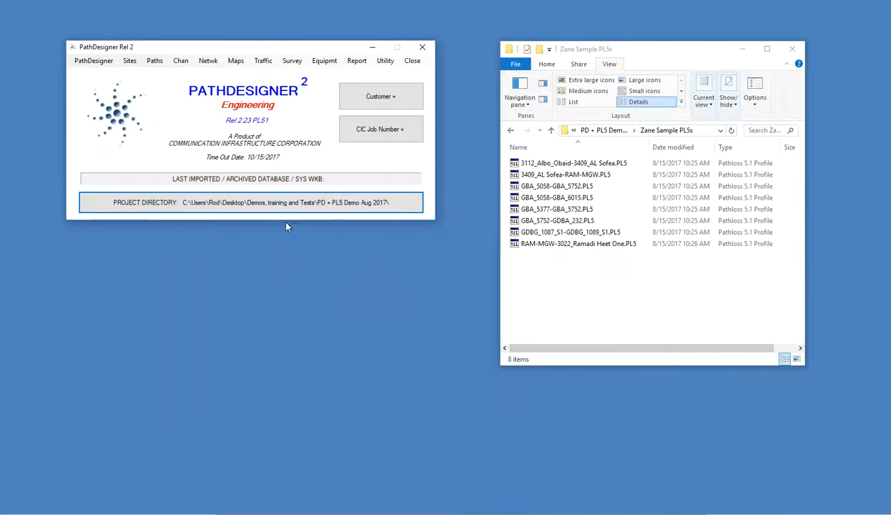
Open the Radio Manager to check the project's radio list, and close it
{"action": "left_click", "coordinate": [325, 61]}
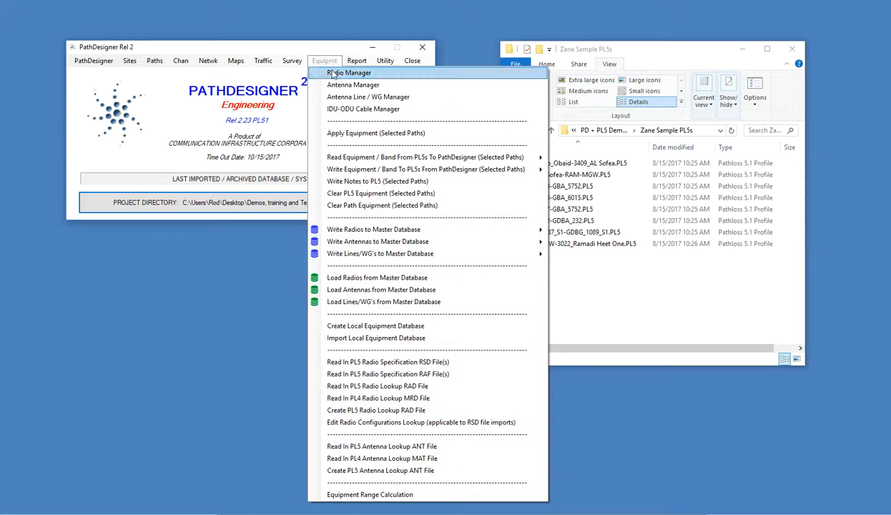
{"action": "left_click", "coordinate": [333, 74]}
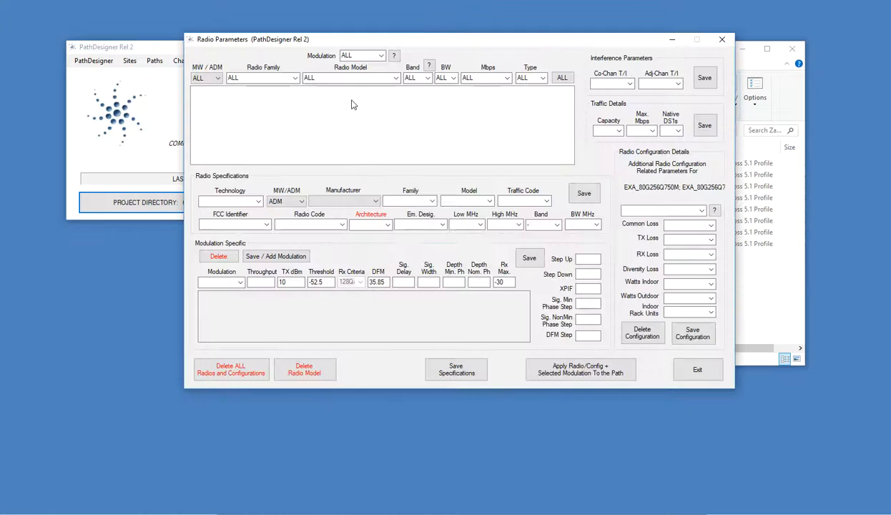
{"action": "left_click", "coordinate": [697, 370]}
{"action": "left_click", "coordinate": [324, 62]}
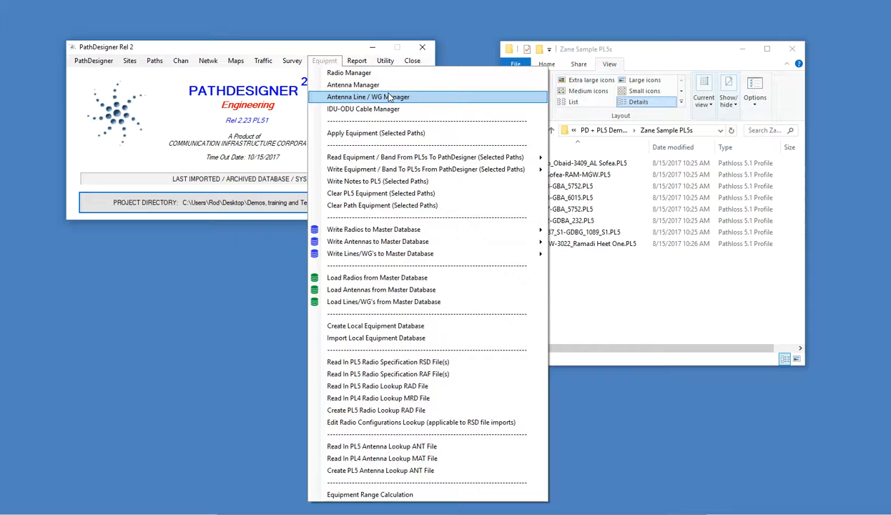
{"action": "left_click", "coordinate": [274, 45]}
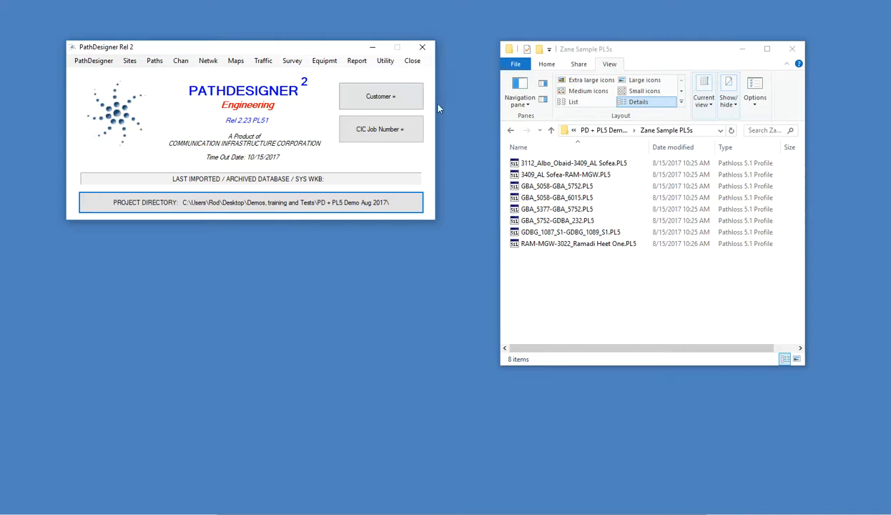
{"action": "left_click", "coordinate": [660, 62]}
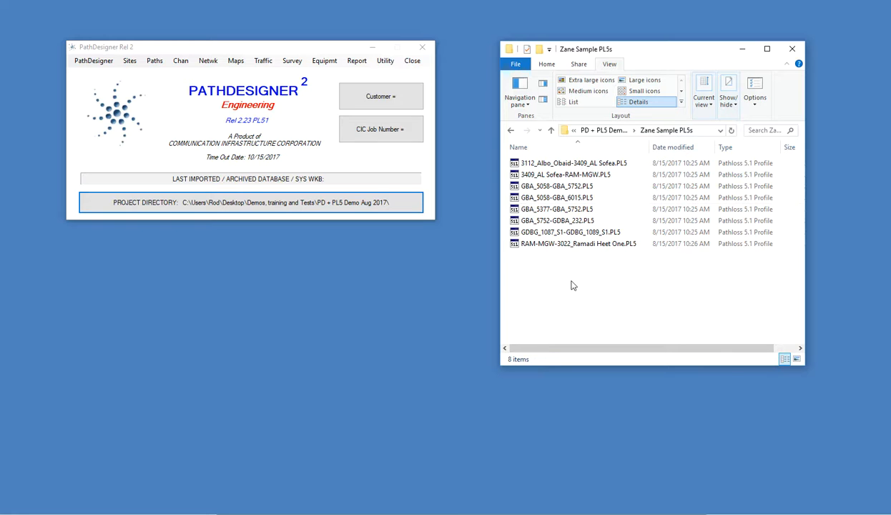
{"action": "left_click", "coordinate": [206, 65]}
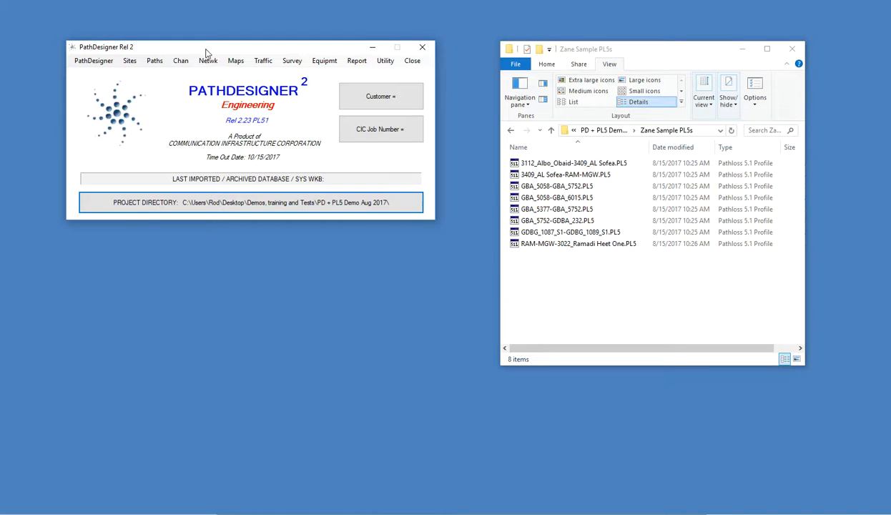
Import all eight PL5 files from the Zane Sample PL5s folder into the network, allowing new PathIDs to be assigned for already assigned ones
{"action": "left_click", "coordinate": [208, 62]}
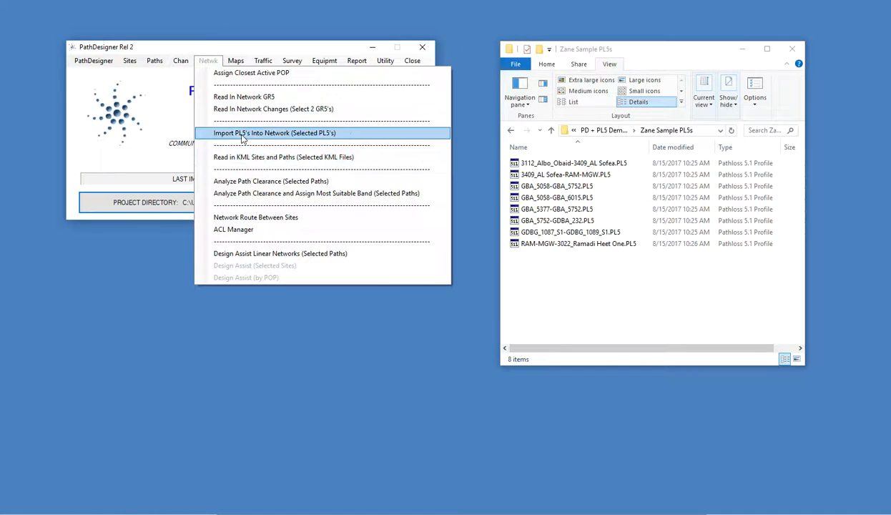
{"action": "left_click", "coordinate": [341, 136]}
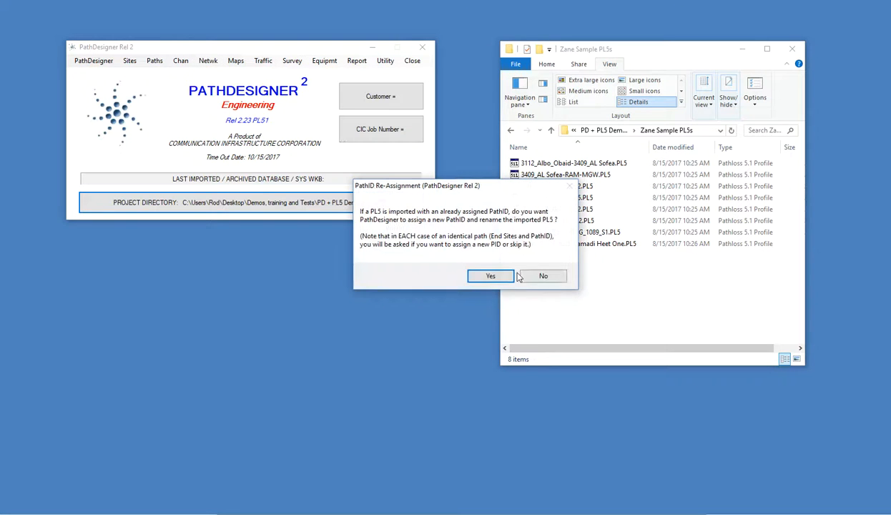
{"action": "left_click", "coordinate": [492, 278]}
{"action": "left_click_drag", "start_coordinate": [309, 204], "coordinate": [213, 64]}
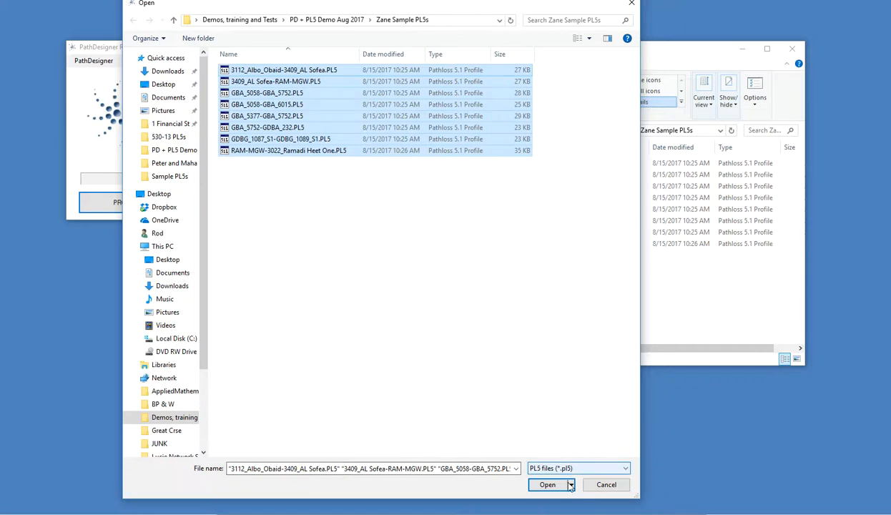
{"action": "left_click", "coordinate": [547, 484]}
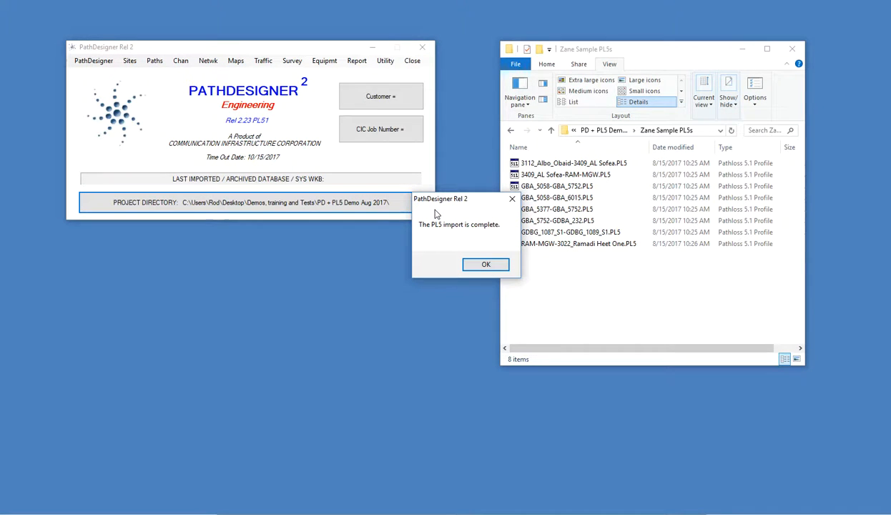
{"action": "left_click", "coordinate": [487, 265]}
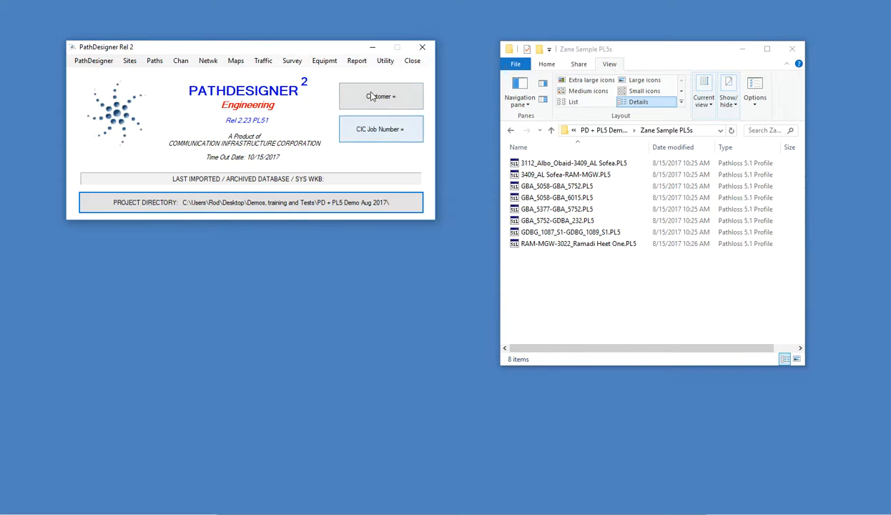
Review the imported paths in the Path Manager and the imported sites in the Site Manager, widening the SiteID column to read full names
{"action": "left_click", "coordinate": [156, 62]}
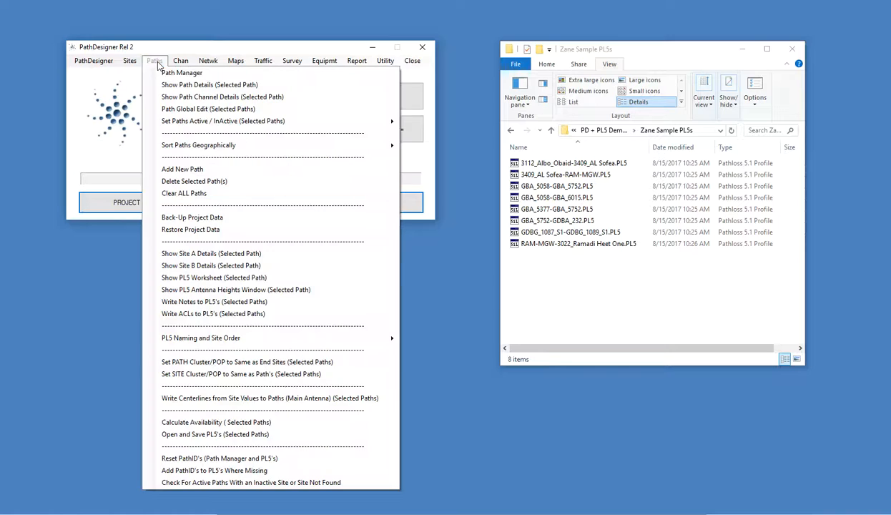
{"action": "left_click", "coordinate": [171, 73]}
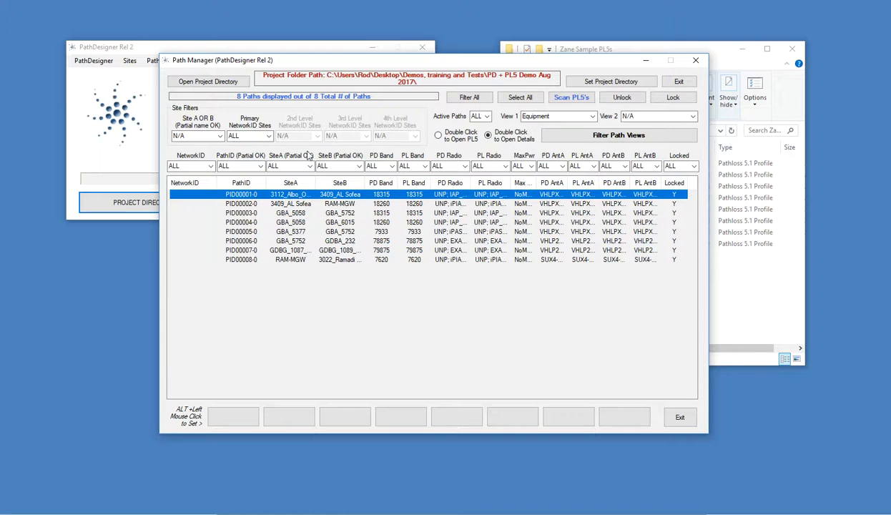
{"action": "left_click", "coordinate": [133, 55]}
{"action": "left_click", "coordinate": [131, 61]}
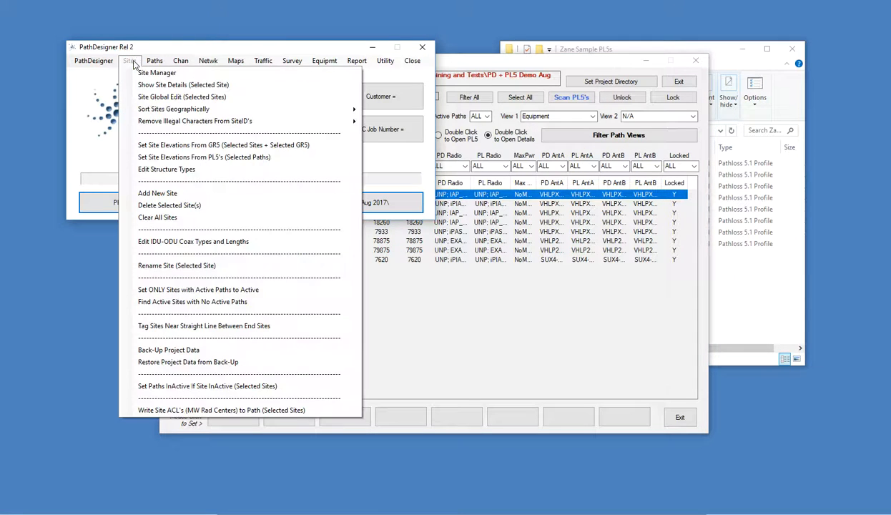
{"action": "left_click", "coordinate": [147, 73]}
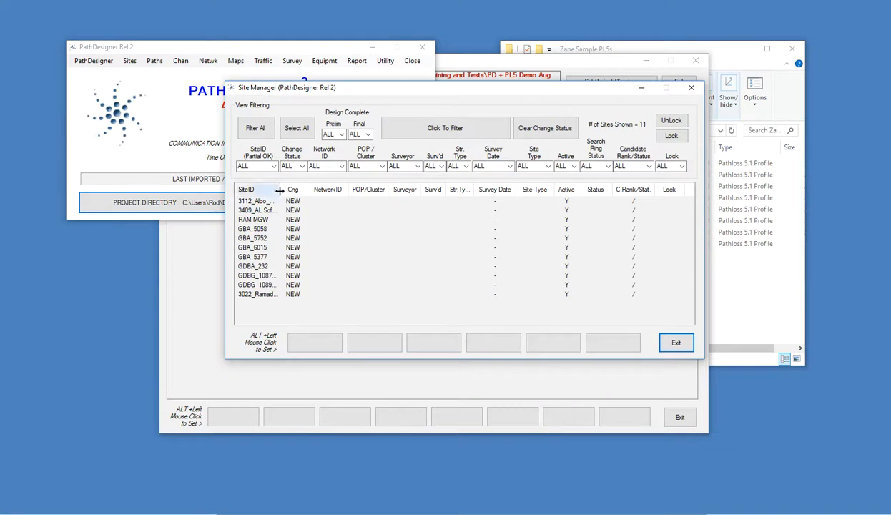
{"action": "left_click_drag", "start_coordinate": [281, 189], "coordinate": [301, 191]}
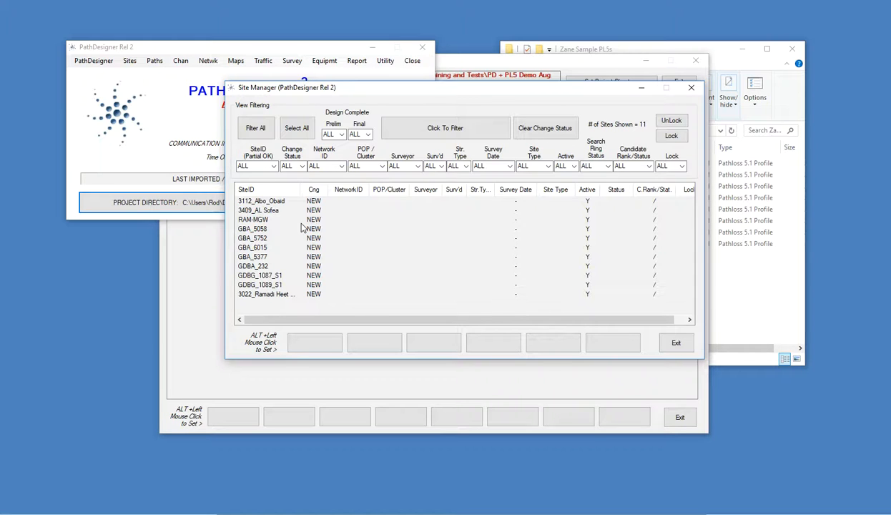
{"action": "left_click", "coordinate": [673, 346]}
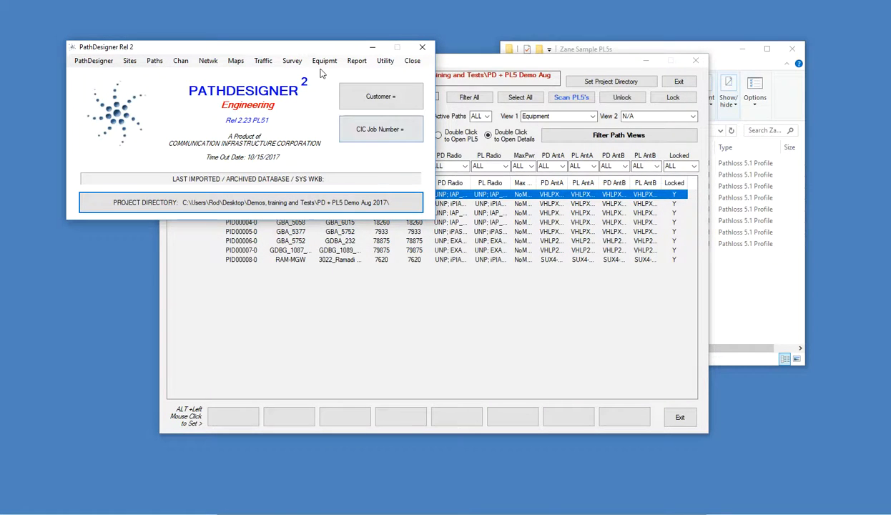
Examine the imported radios in the Radio Manager, including the modulation entries of EXA_80G256Q750M such as 64QAM, and close it
{"action": "left_click", "coordinate": [322, 63]}
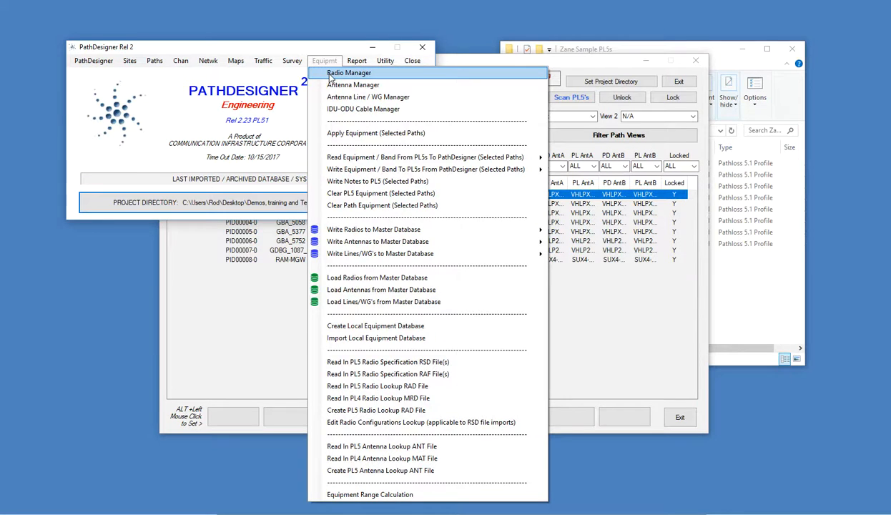
{"action": "left_click", "coordinate": [330, 75]}
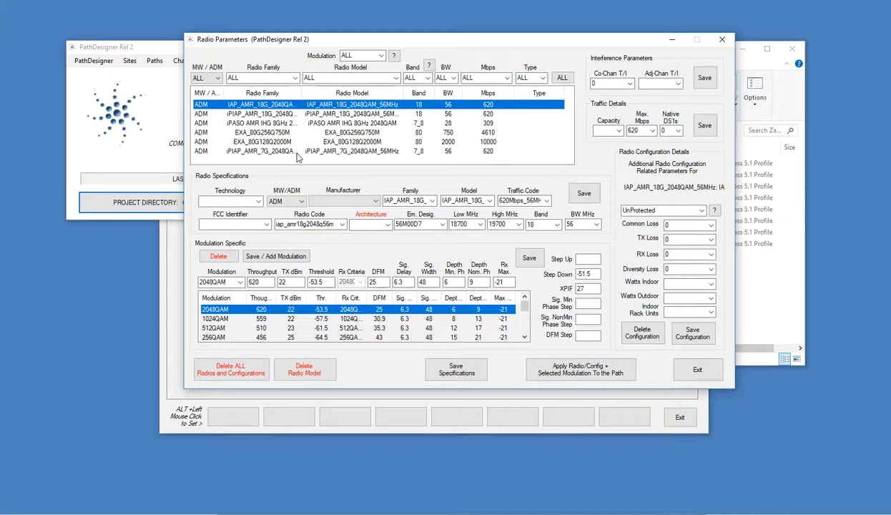
{"action": "left_click", "coordinate": [325, 132]}
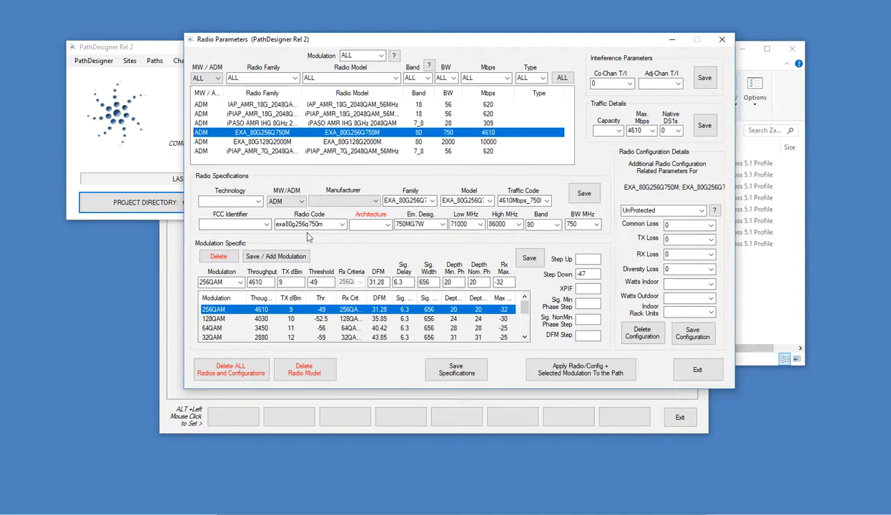
{"action": "left_click", "coordinate": [262, 328]}
{"action": "scroll", "coordinate": [266, 329], "scroll_direction": "down", "scroll_amount": 2}
{"action": "left_click", "coordinate": [265, 329]}
{"action": "scroll", "coordinate": [265, 329], "scroll_direction": "up", "scroll_amount": 2}
{"action": "left_click", "coordinate": [266, 329]}
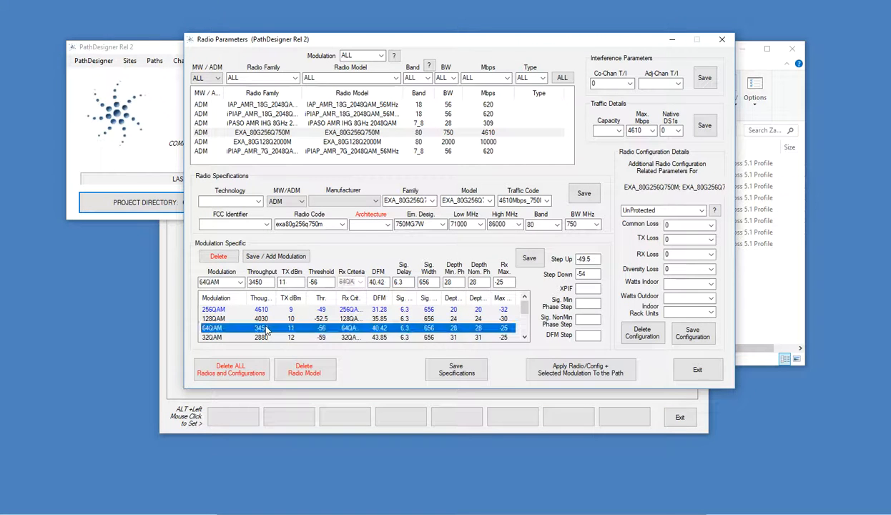
{"action": "left_click", "coordinate": [695, 368]}
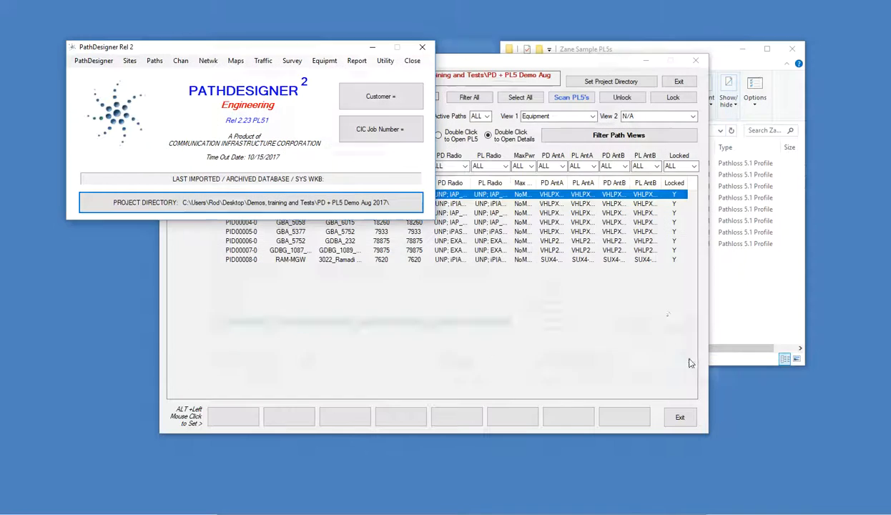
Unlock all eight imported paths in the Path Manager
{"action": "left_click", "coordinate": [502, 59]}
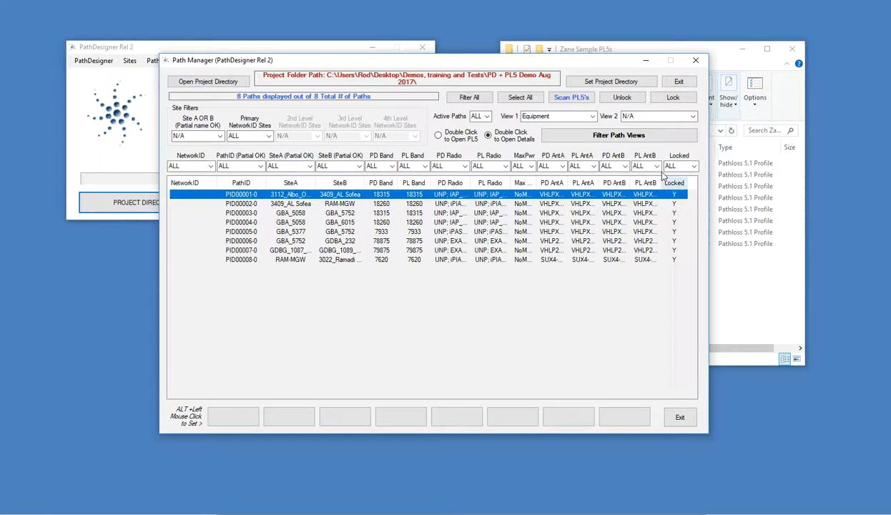
{"action": "left_click", "coordinate": [561, 259], "text": "shift"}
{"action": "left_click", "coordinate": [619, 99]}
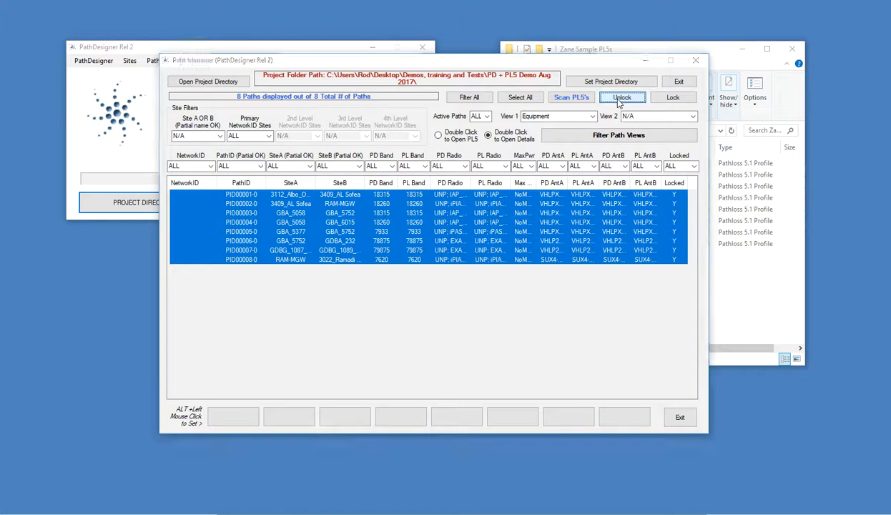
Open the path details of PID00003-0 between GBA_5058 and GBA_5752
{"action": "left_click", "coordinate": [677, 212]}
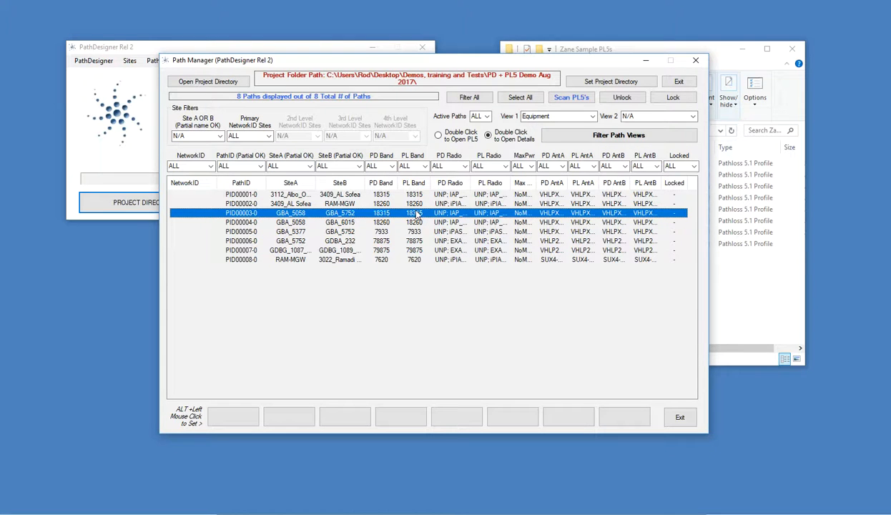
{"action": "double_click", "coordinate": [349, 215]}
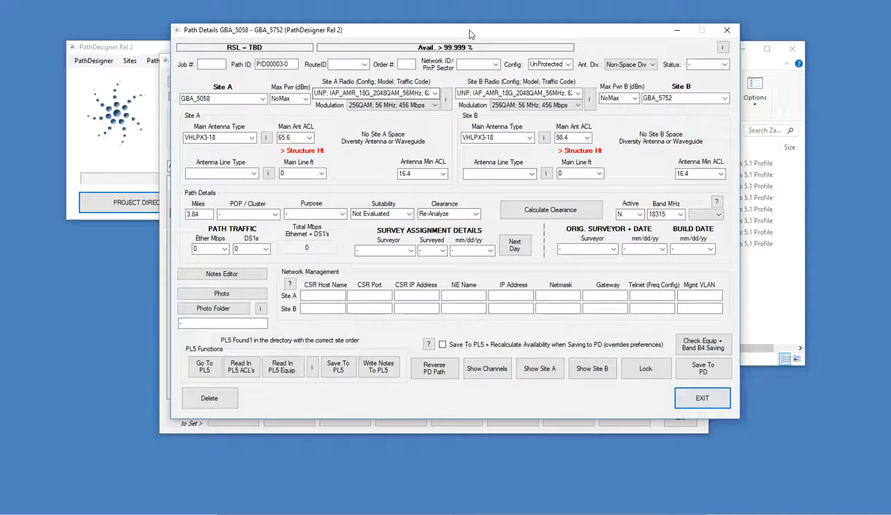
{"action": "left_click_drag", "start_coordinate": [471, 35], "coordinate": [472, 25]}
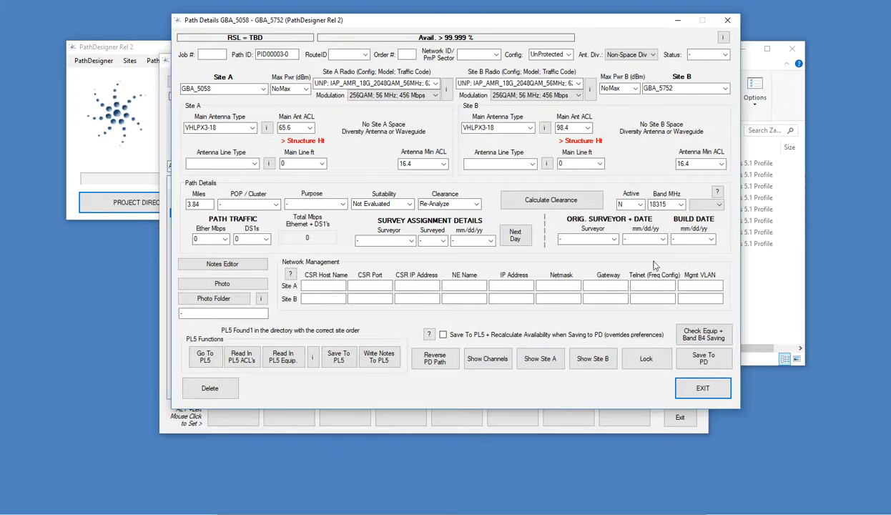
Open the GBA_5058 to GBA_5752 path in Pathloss 5 and show its adaptive modulation radio data for comparison with the path details
{"action": "left_click", "coordinate": [204, 359]}
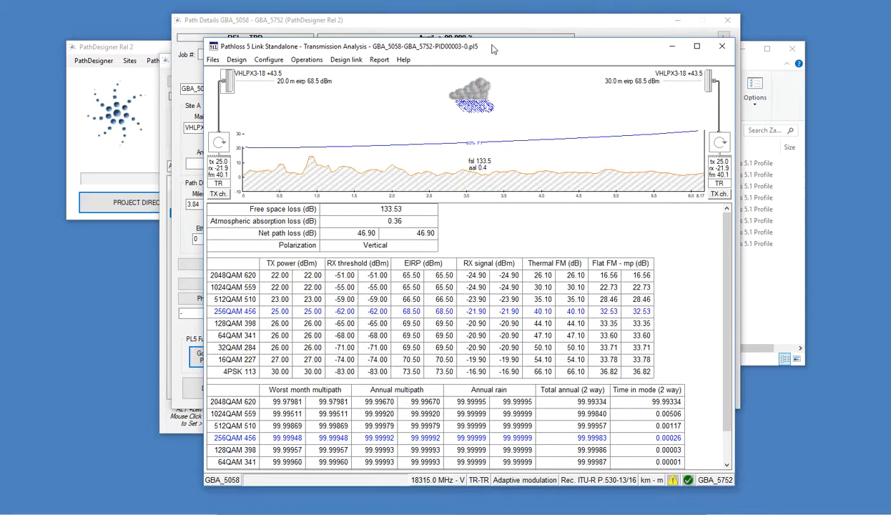
{"action": "left_click_drag", "start_coordinate": [492, 49], "coordinate": [475, 115]}
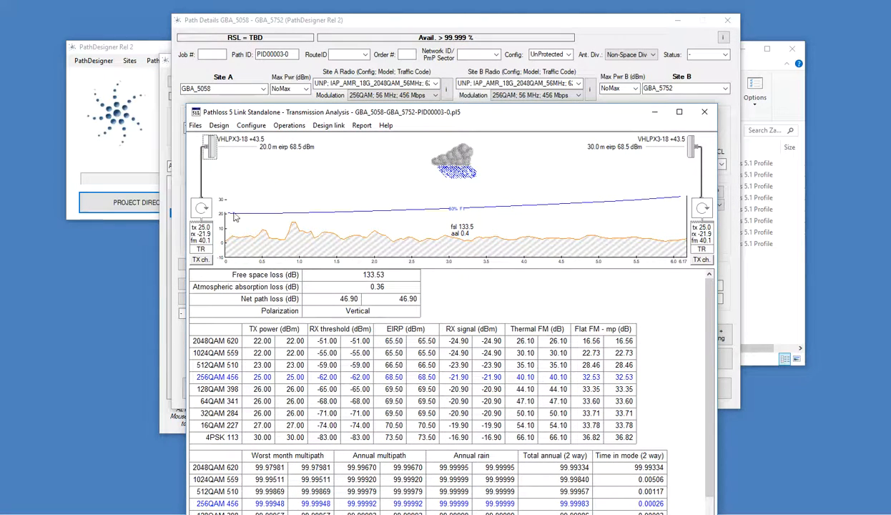
{"action": "left_click", "coordinate": [203, 239]}
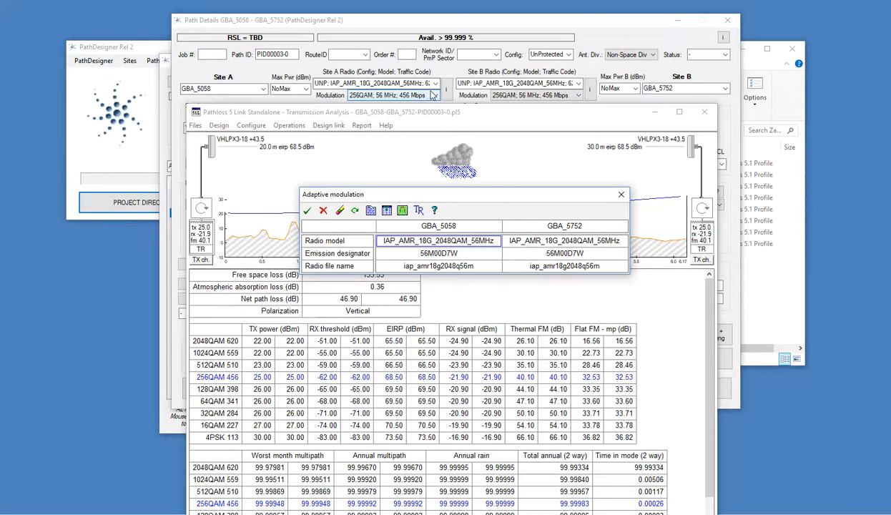
Close the adaptive modulation data and the Pathloss 5 window to return to the path details
{"action": "left_click", "coordinate": [307, 211]}
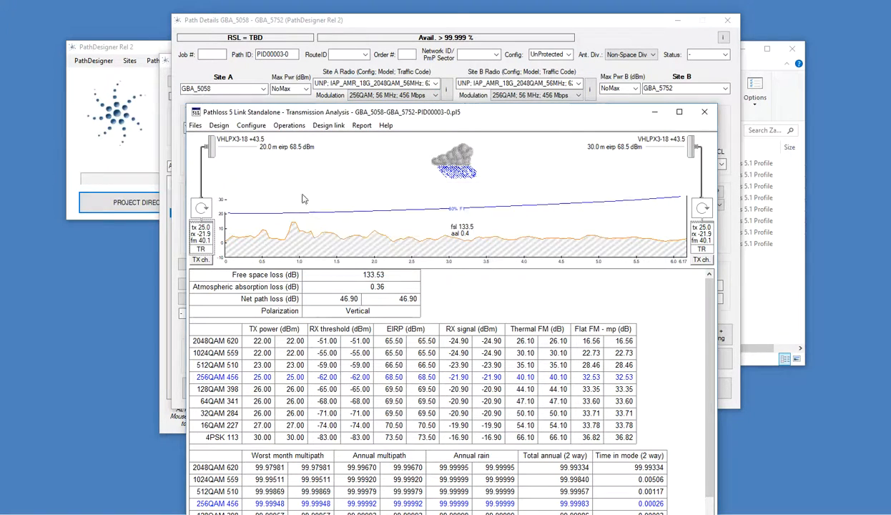
{"action": "left_click", "coordinate": [707, 114]}
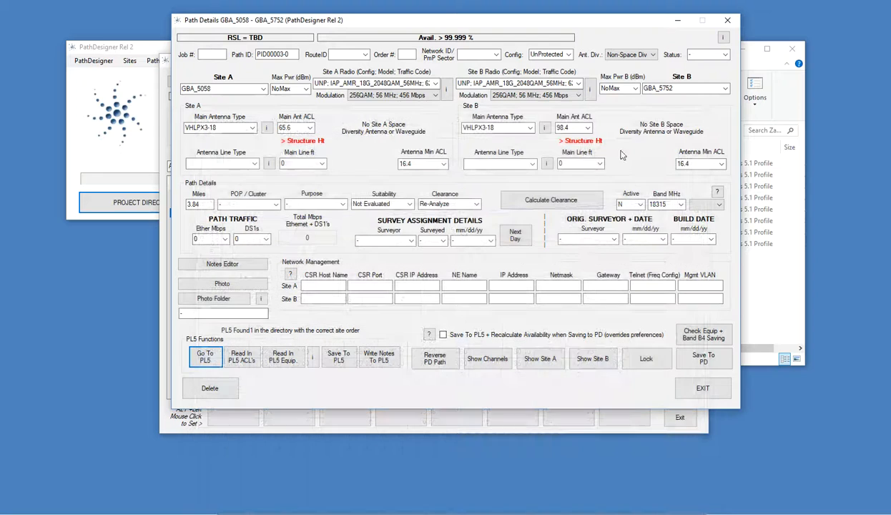
{"action": "left_click", "coordinate": [198, 359]}
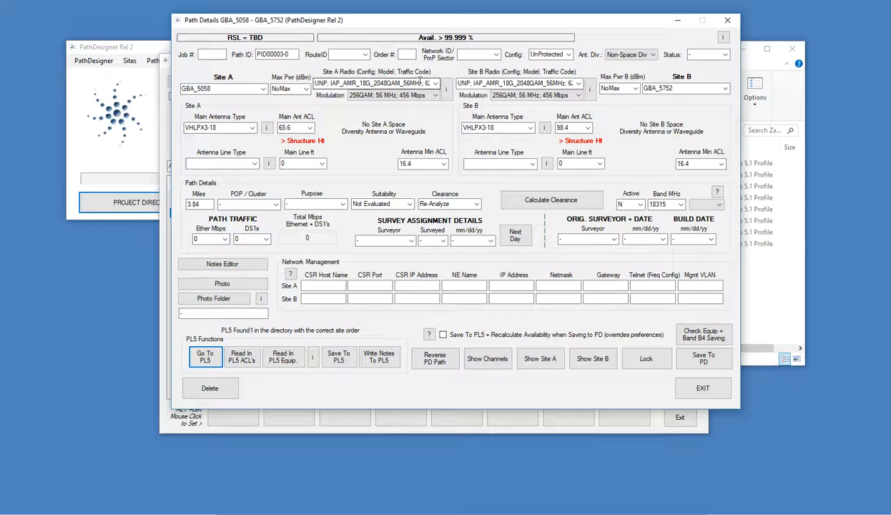
Set the Site A radio and both main antenna types of the GBA_5058 to GBA_5752 path to "-" and save to PD
{"action": "left_click", "coordinate": [436, 85]}
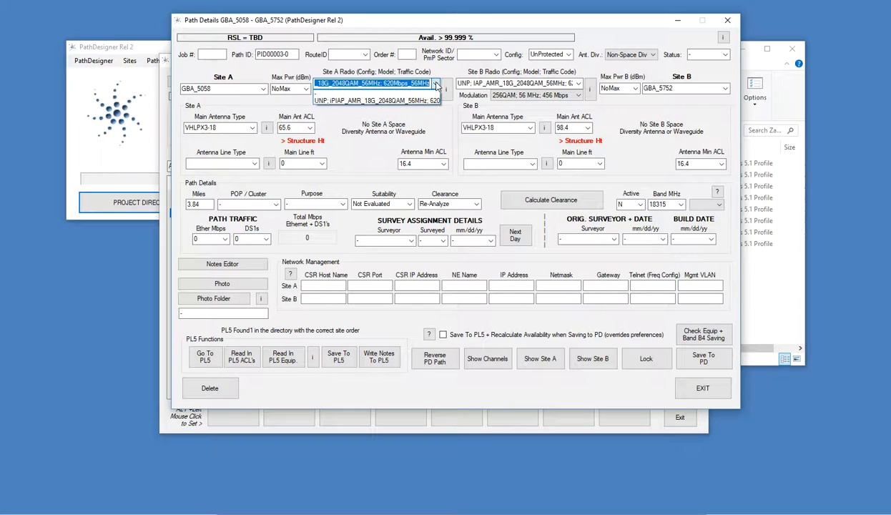
{"action": "left_click", "coordinate": [326, 93]}
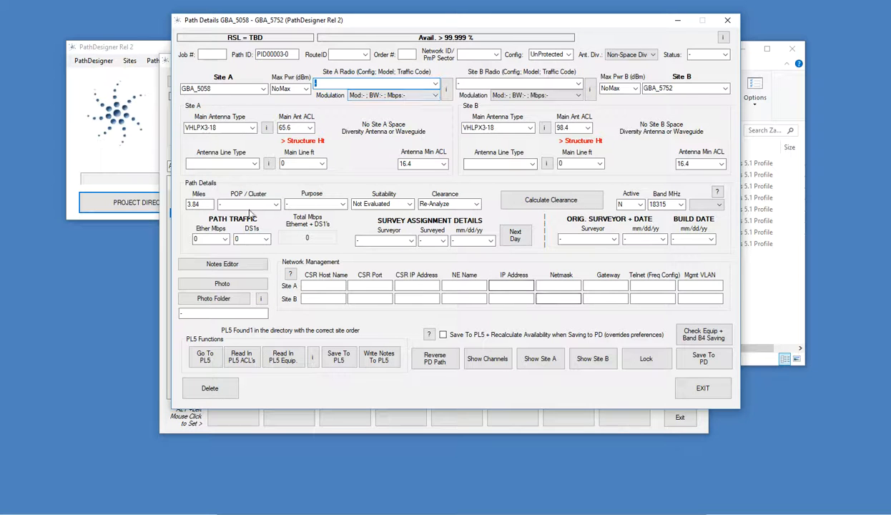
{"action": "left_click", "coordinate": [253, 128]}
{"action": "left_click", "coordinate": [239, 139]}
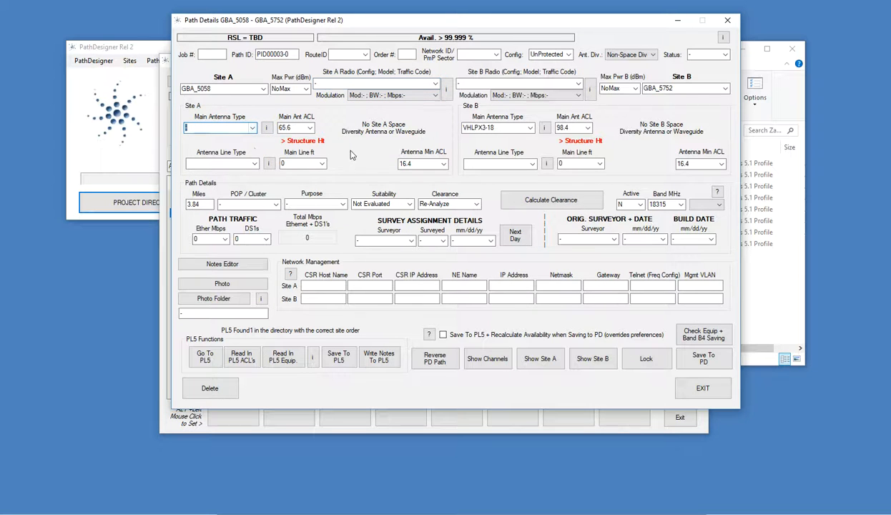
{"action": "left_click", "coordinate": [497, 127]}
{"action": "left_click", "coordinate": [488, 136]}
{"action": "left_click", "coordinate": [704, 359]}
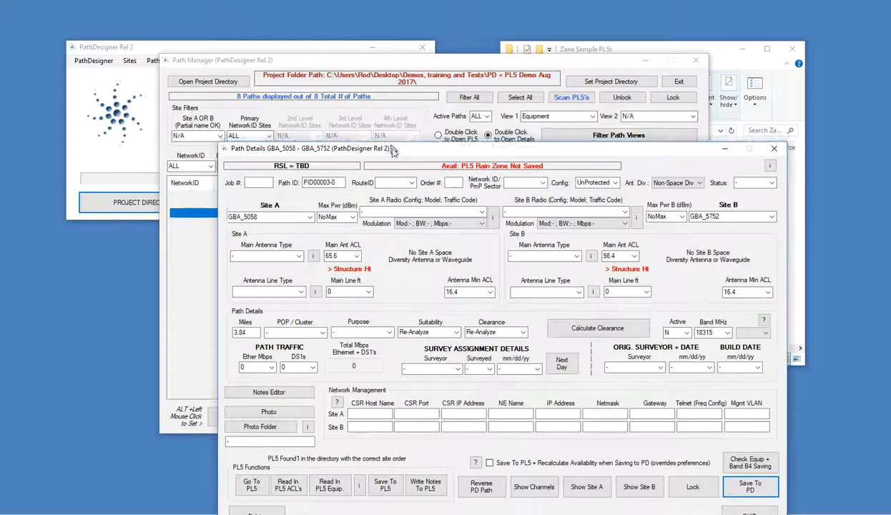
Read the PL5 equipment into the path details, updating the transmit power of existing radios, and save to PD
{"action": "left_click_drag", "start_coordinate": [345, 21], "coordinate": [366, 101]}
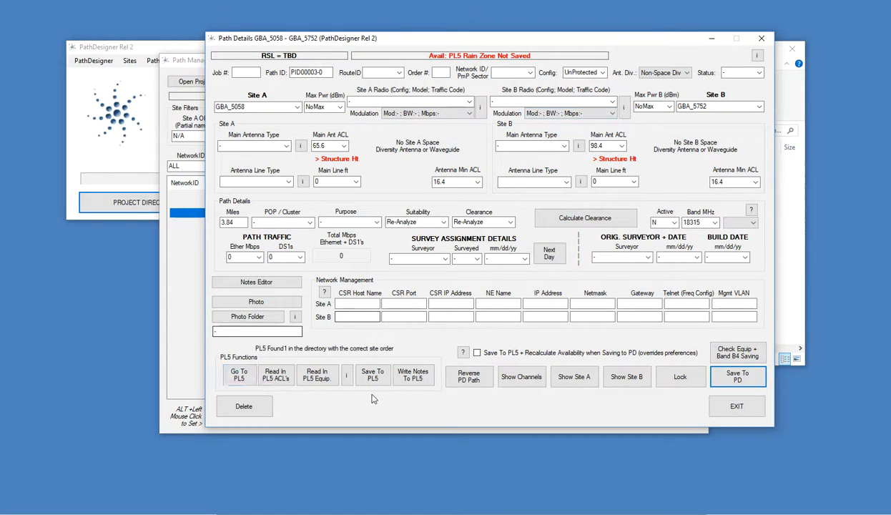
{"action": "left_click", "coordinate": [314, 376]}
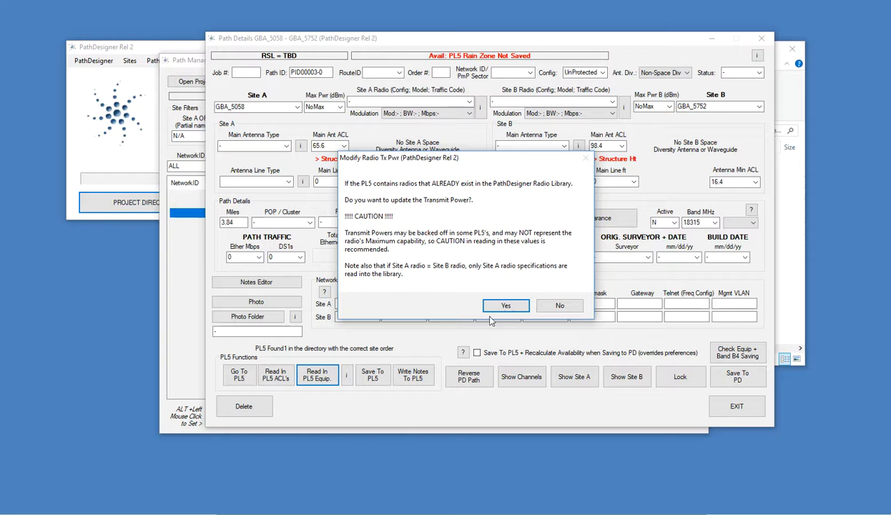
{"action": "left_click", "coordinate": [498, 306]}
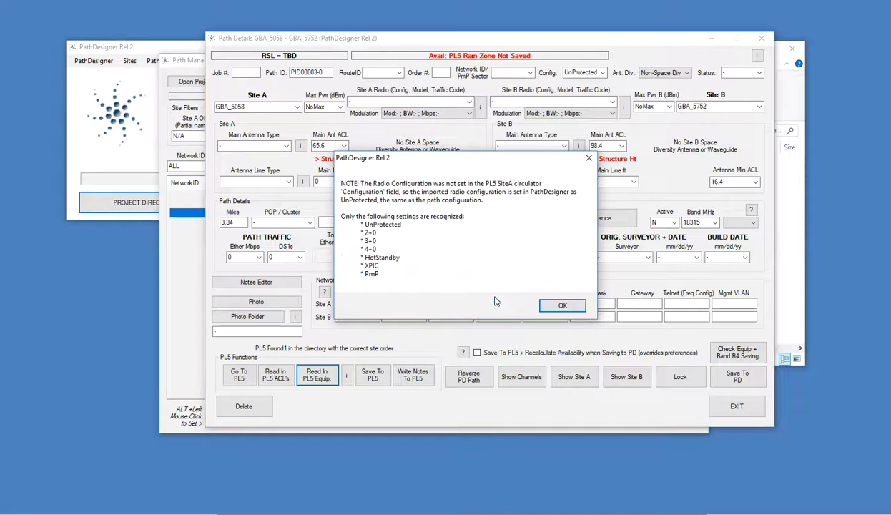
{"action": "left_click", "coordinate": [561, 304]}
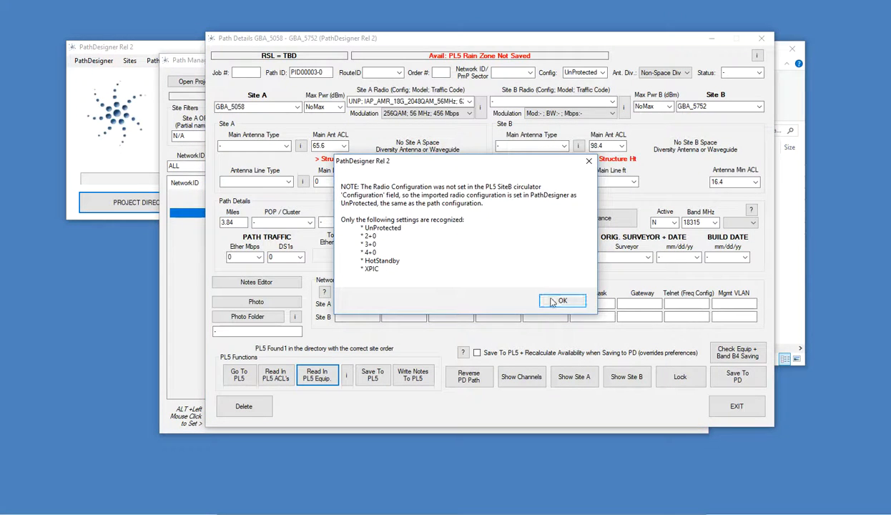
{"action": "left_click", "coordinate": [555, 302]}
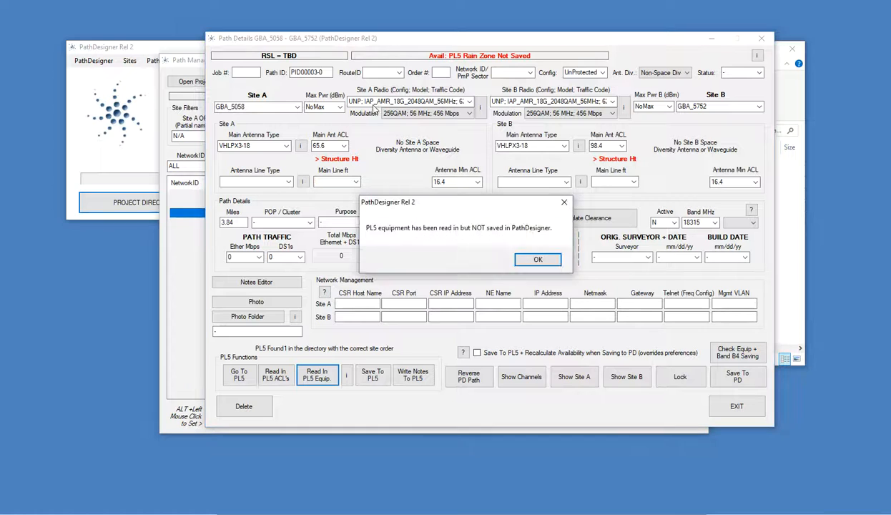
{"action": "left_click", "coordinate": [535, 259]}
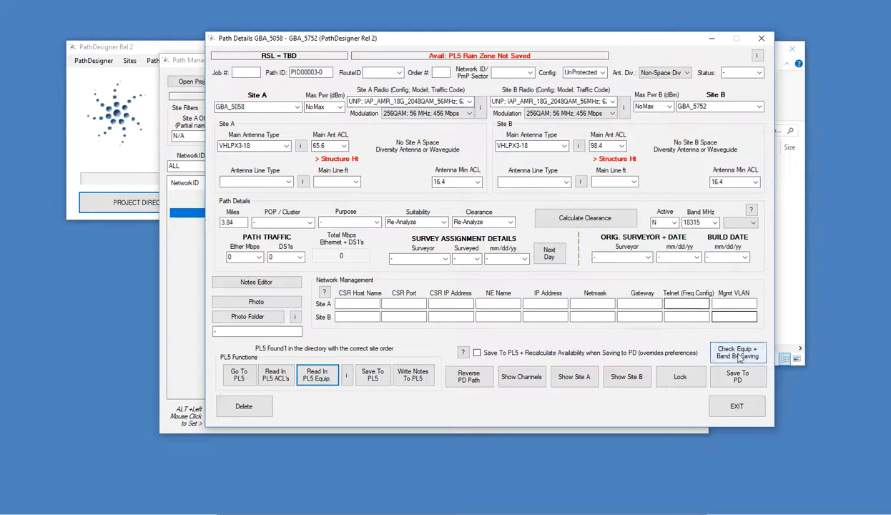
{"action": "left_click", "coordinate": [737, 376]}
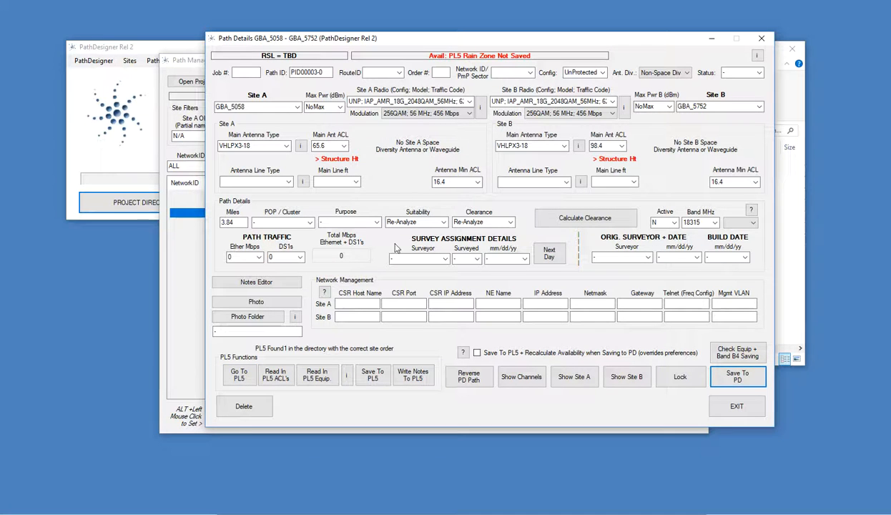
Open the path in Pathloss 5 and try clearing the radio model of both sites in the adaptive modulation data
{"action": "left_click", "coordinate": [240, 376]}
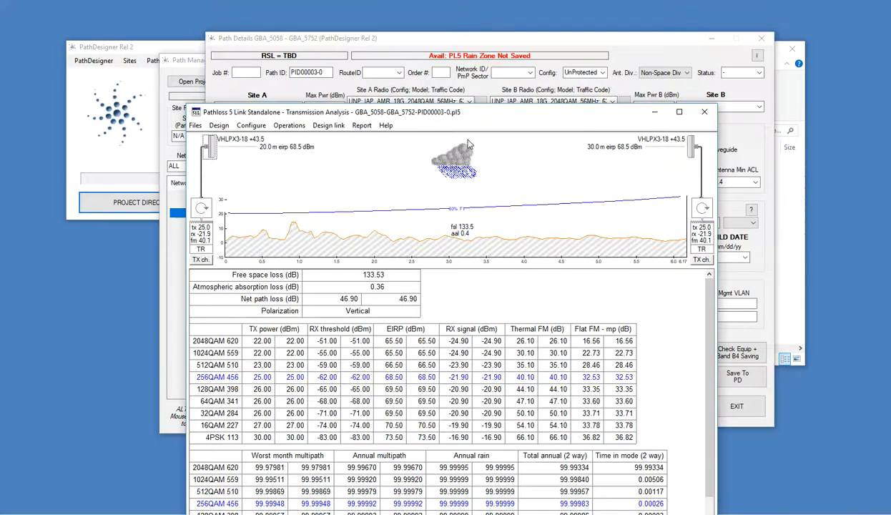
{"action": "left_click_drag", "start_coordinate": [474, 119], "coordinate": [484, 43]}
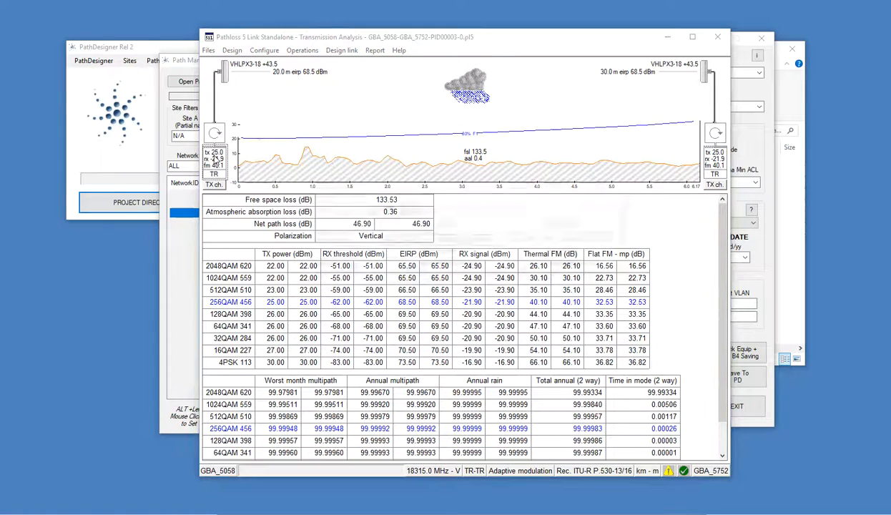
{"action": "left_click", "coordinate": [459, 242]}
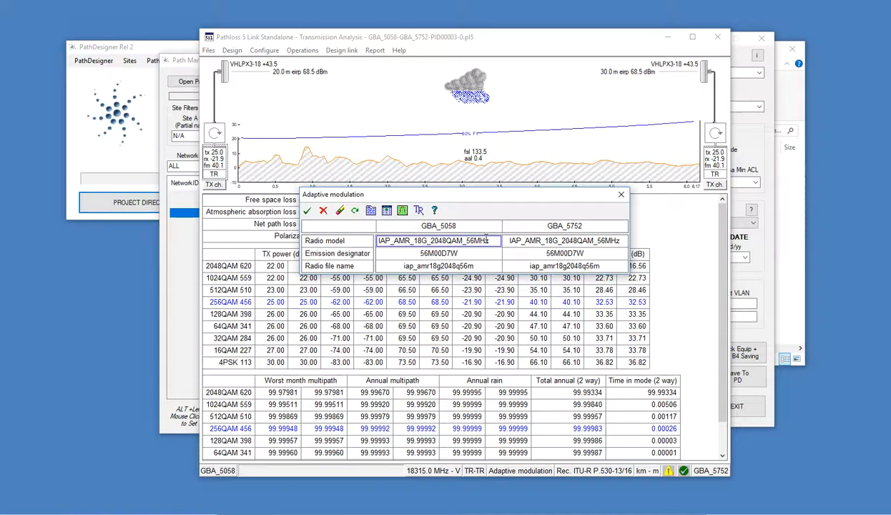
{"action": "left_click_drag", "start_coordinate": [484, 240], "coordinate": [348, 238]}
{"action": "key", "text": "Delete"}
{"action": "left_click", "coordinate": [554, 241]}
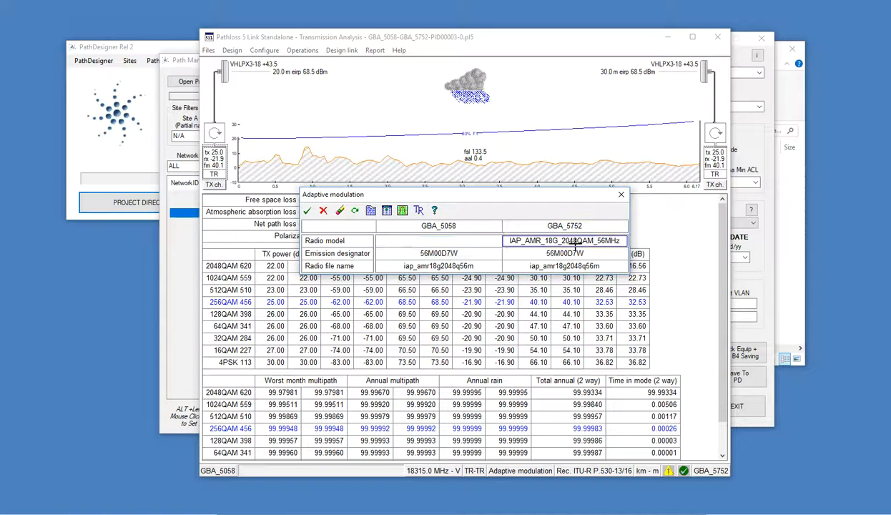
{"action": "left_click_drag", "start_coordinate": [624, 241], "coordinate": [354, 229]}
{"action": "key", "text": "Delete"}
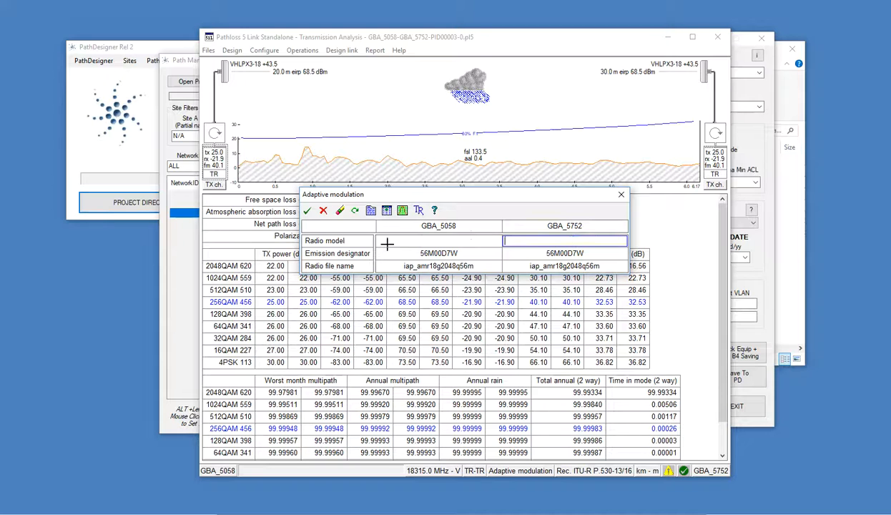
Try clearing the emission designator and radio file name of both sites and accept the adaptive modulation data
{"action": "left_click", "coordinate": [464, 253]}
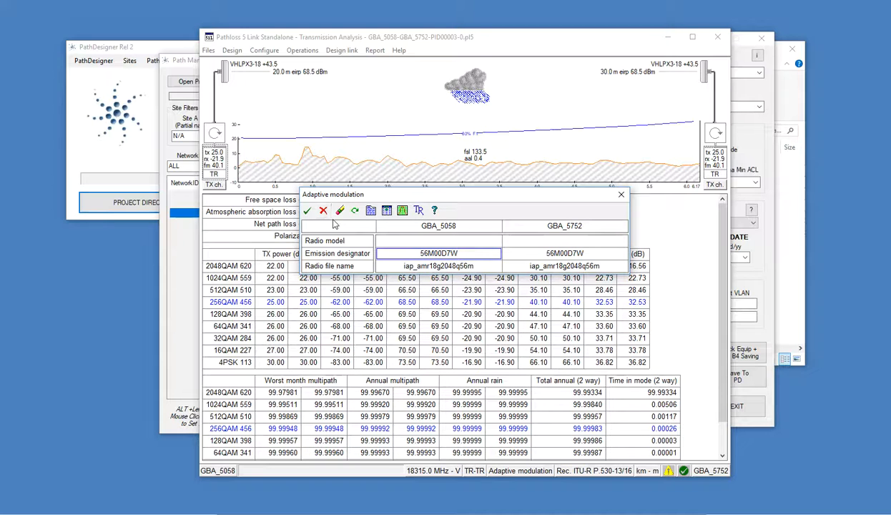
{"action": "key", "text": "Delete"}
{"action": "left_click", "coordinate": [522, 256]}
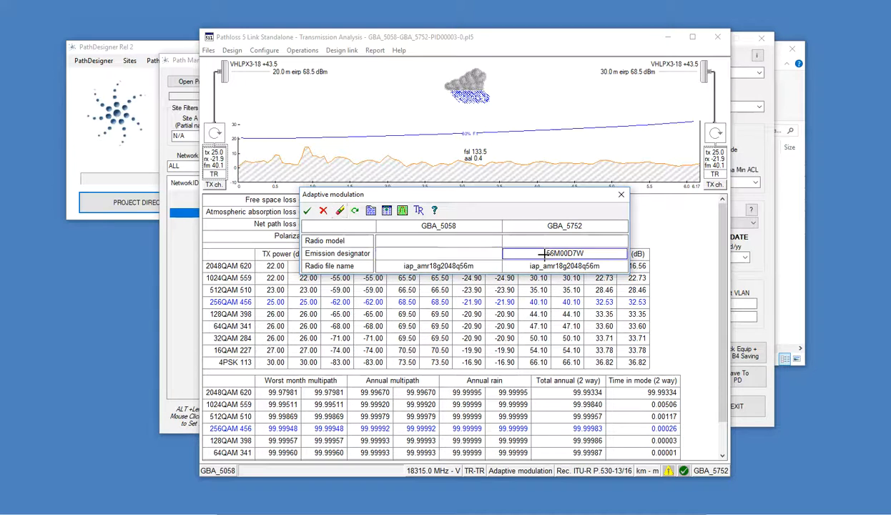
{"action": "key", "text": "Delete"}
{"action": "key", "text": "Tab"}
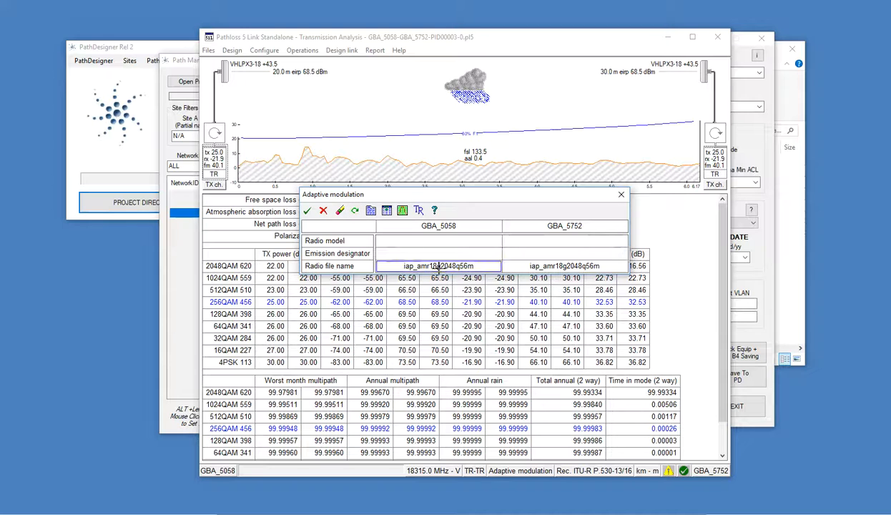
{"action": "key", "text": "Delete"}
{"action": "key", "text": "Tab"}
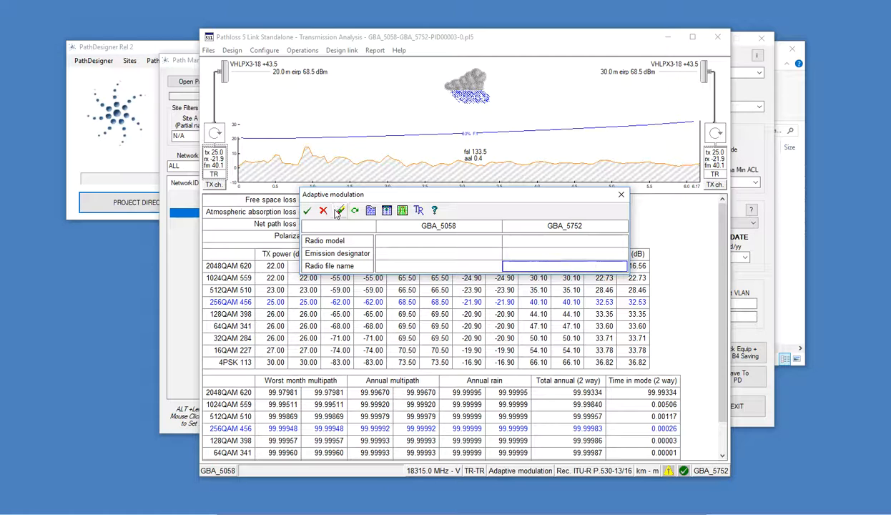
{"action": "left_click", "coordinate": [304, 212]}
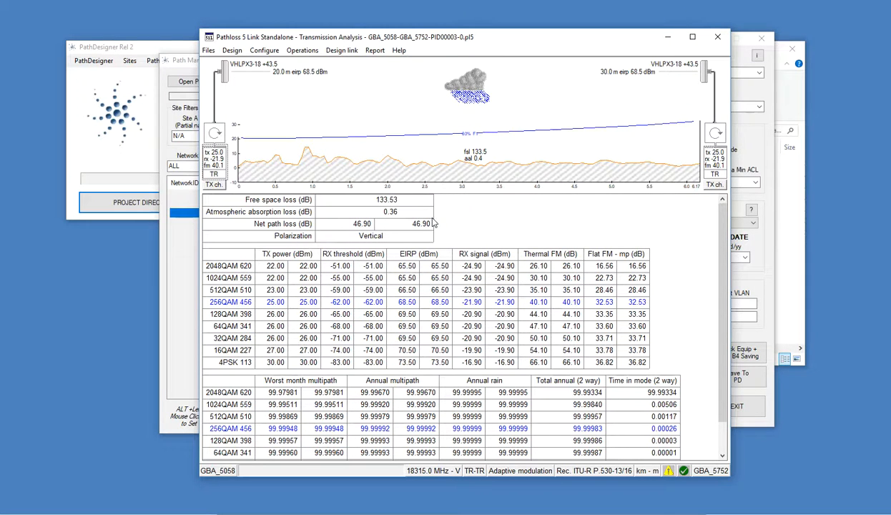
Recheck the adaptive modulation fields of both sites, and close the link in Pathloss 5
{"action": "left_click", "coordinate": [207, 165]}
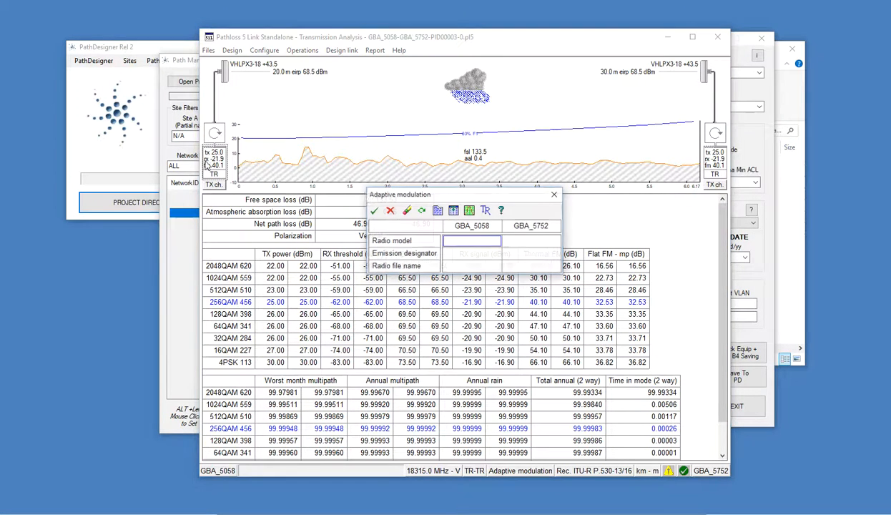
{"action": "left_click", "coordinate": [379, 207]}
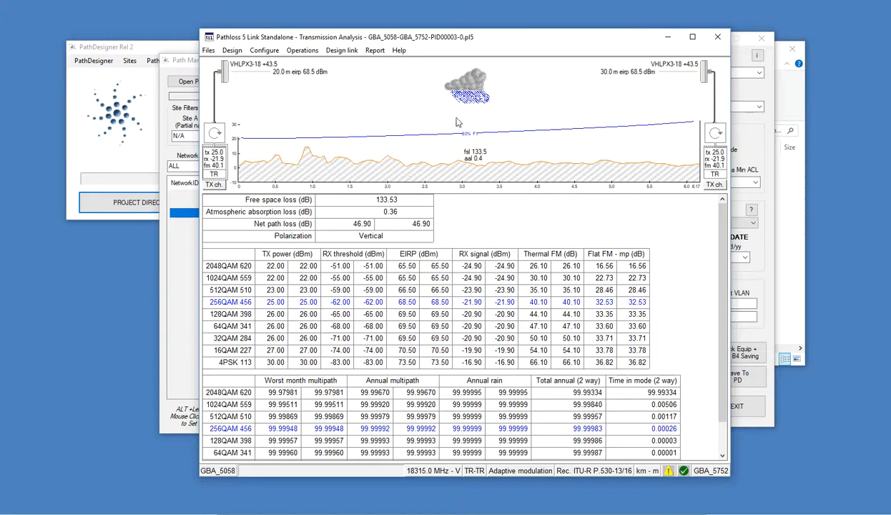
{"action": "left_click", "coordinate": [719, 37]}
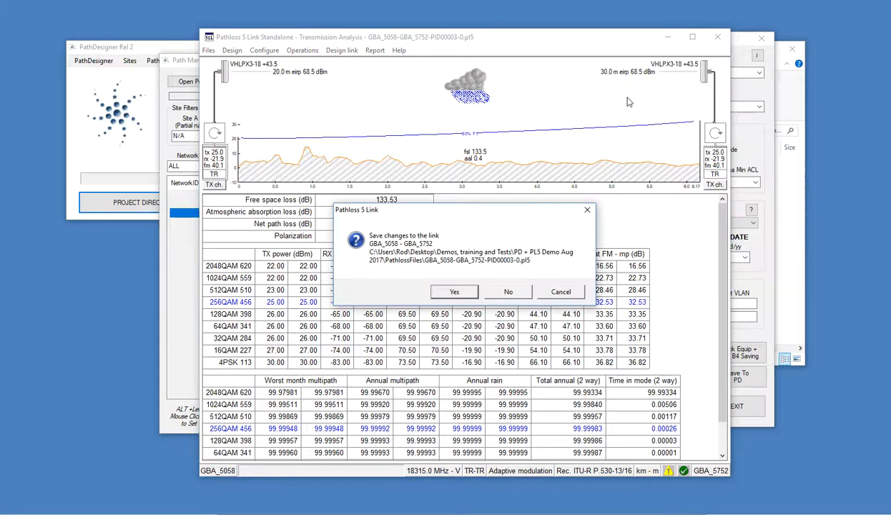
{"action": "left_click", "coordinate": [485, 293]}
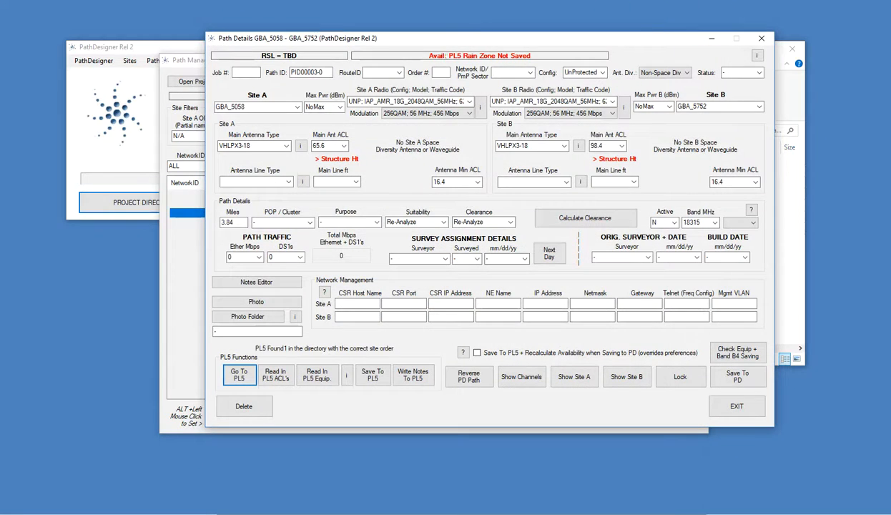
Clear the PL5 equipment of path PID00003-0 from PathDesigner, and check the cleared link in Pathloss 5
{"action": "left_click_drag", "start_coordinate": [490, 41], "coordinate": [597, 140]}
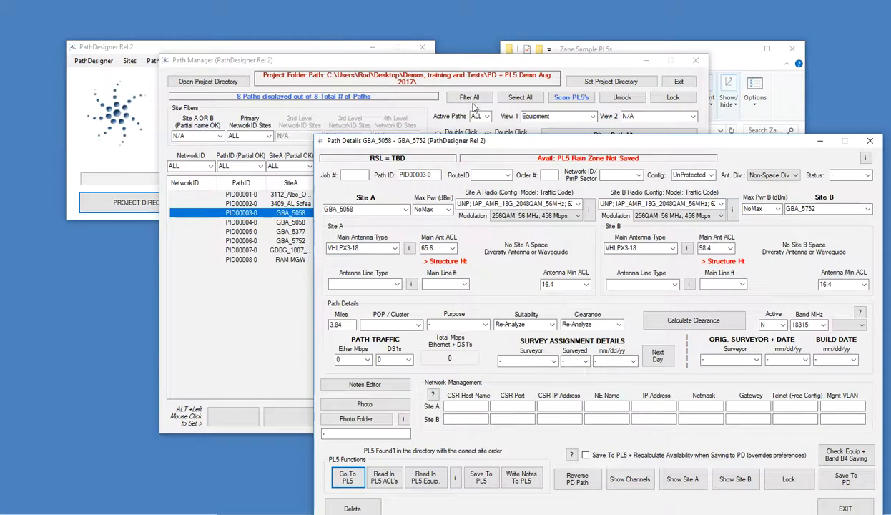
{"action": "left_click", "coordinate": [240, 213]}
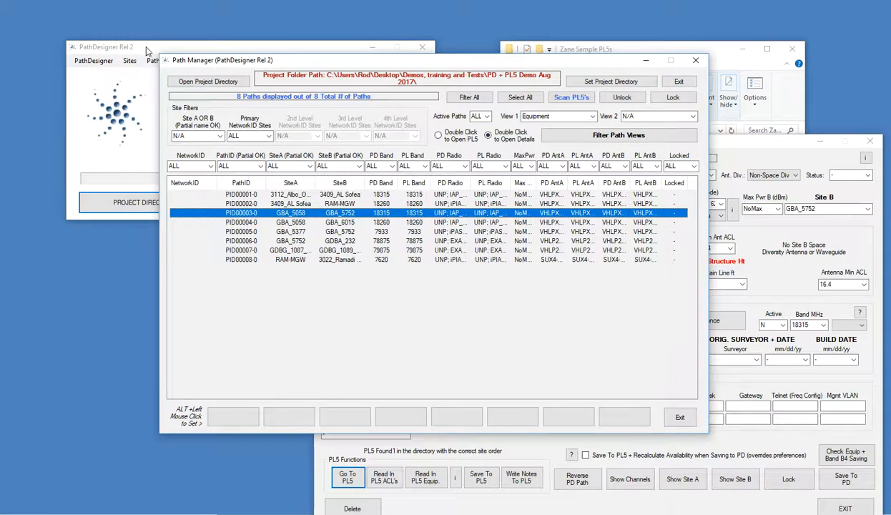
{"action": "left_click_drag", "start_coordinate": [146, 51], "coordinate": [150, 30]}
{"action": "left_click", "coordinate": [329, 39]}
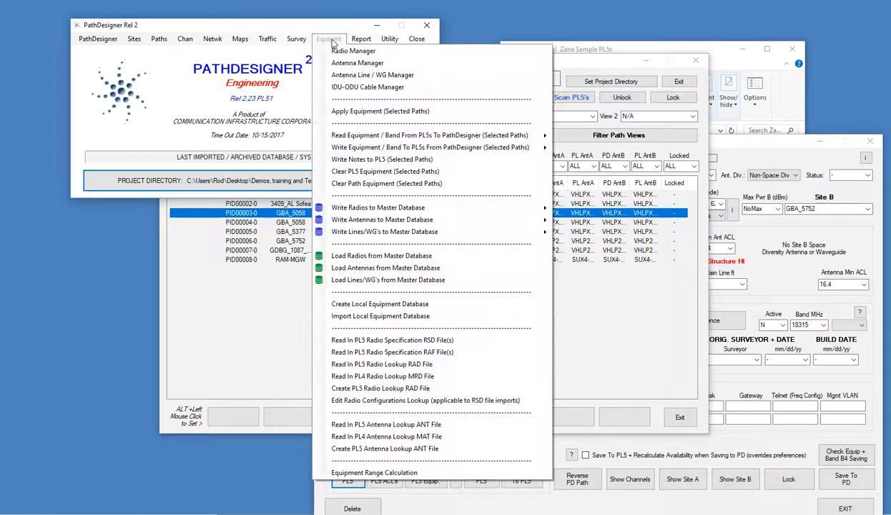
{"action": "left_click", "coordinate": [450, 172]}
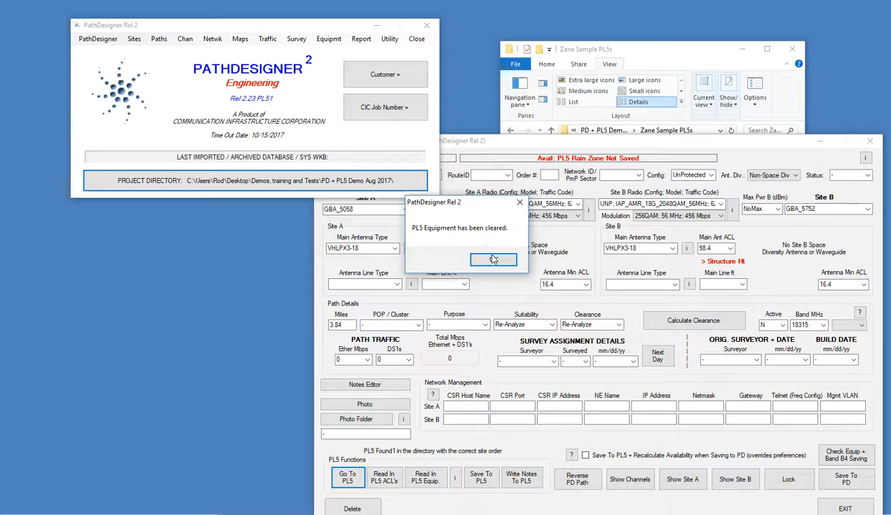
{"action": "left_click", "coordinate": [494, 260]}
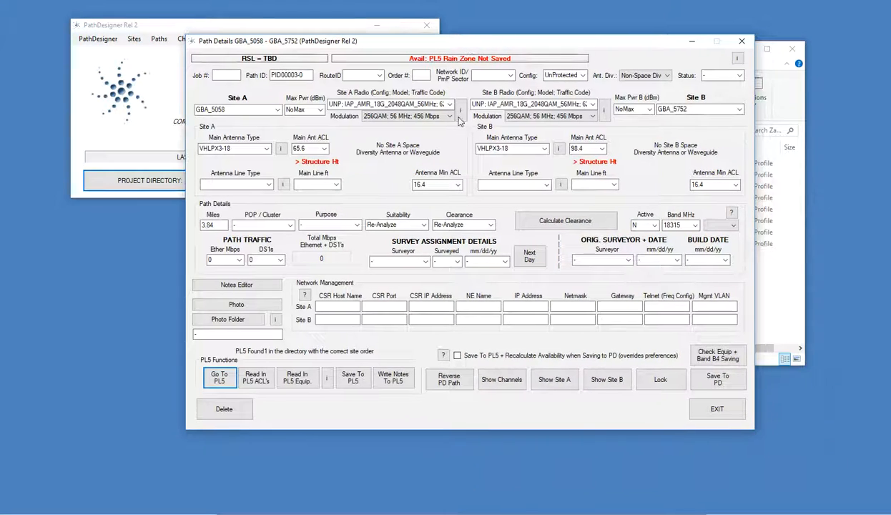
{"action": "left_click", "coordinate": [221, 378]}
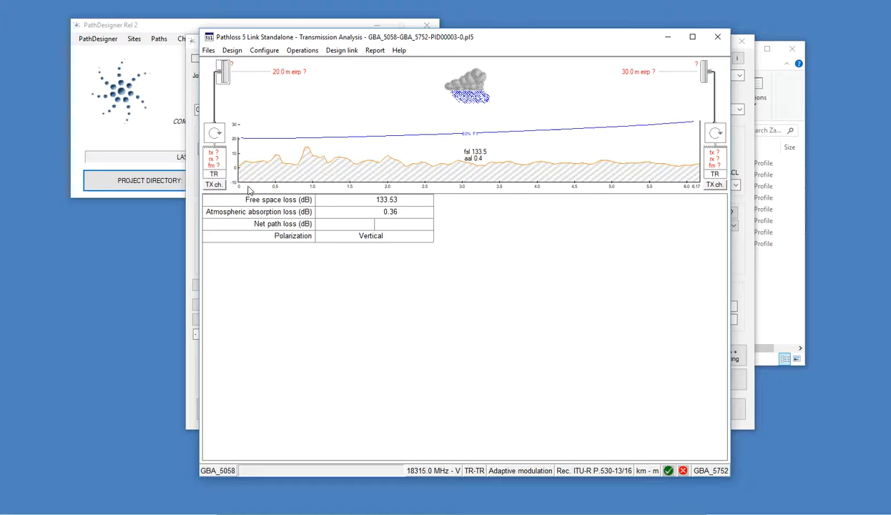
{"action": "left_click", "coordinate": [719, 38]}
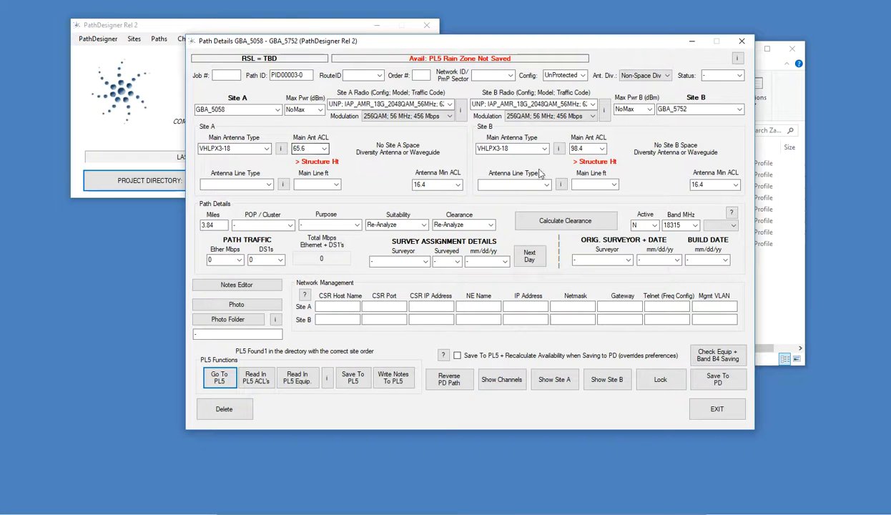
Save the GBA_5058 - GBA_5752 path to its PL5 file, and check the adaptive modulation data of both sites in Pathloss 5
{"action": "left_click", "coordinate": [353, 380]}
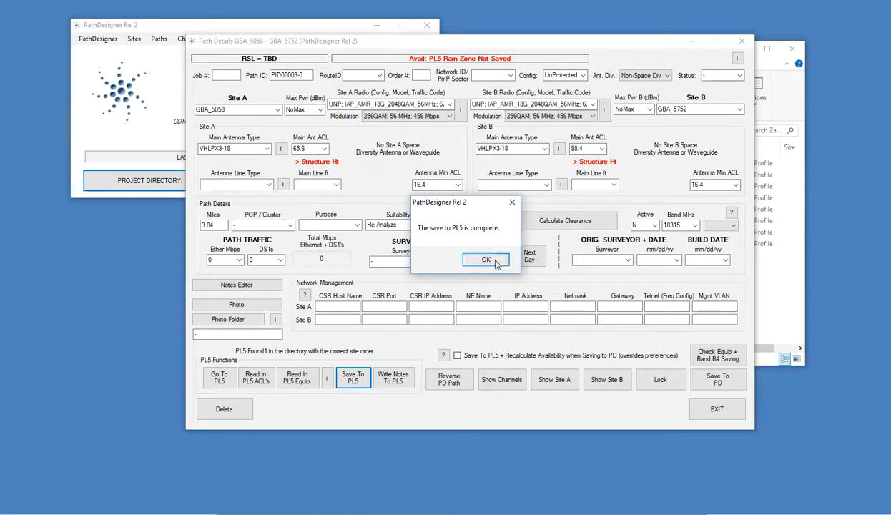
{"action": "left_click", "coordinate": [483, 255]}
{"action": "left_click", "coordinate": [214, 374]}
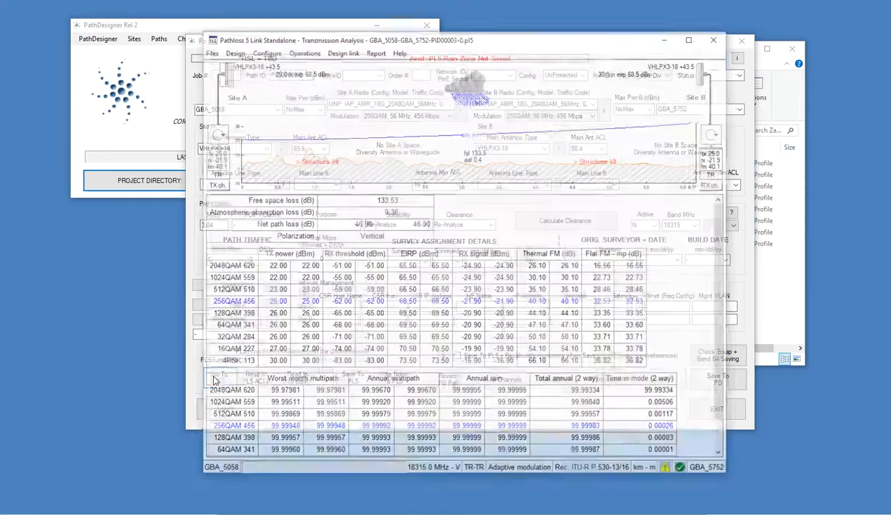
{"action": "left_click_drag", "start_coordinate": [457, 41], "coordinate": [465, 144]}
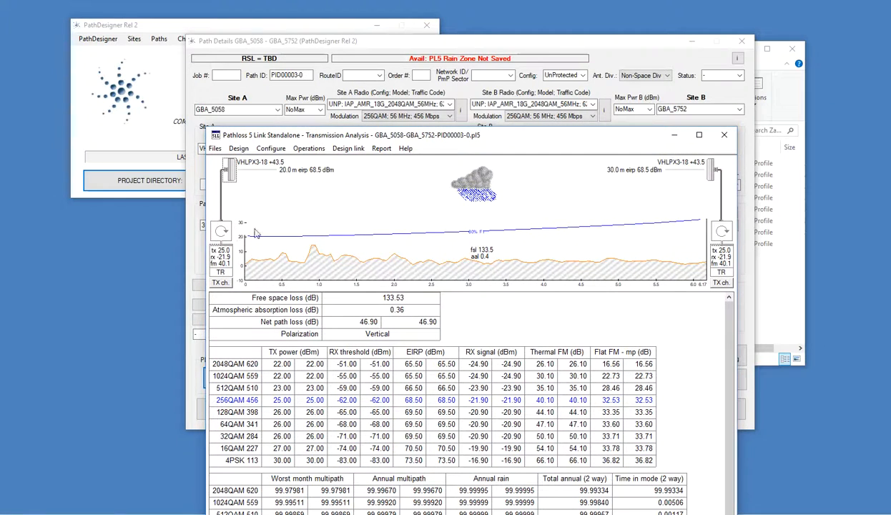
{"action": "left_click", "coordinate": [212, 262]}
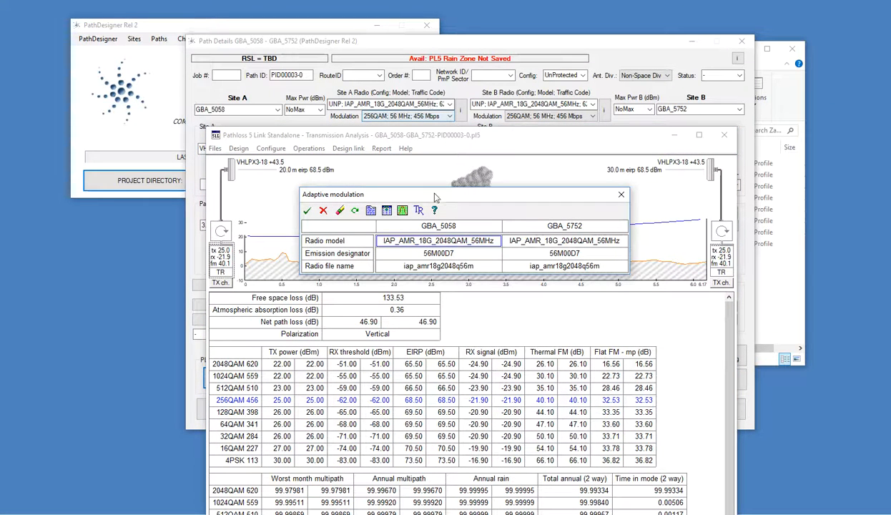
{"action": "left_click", "coordinate": [307, 210]}
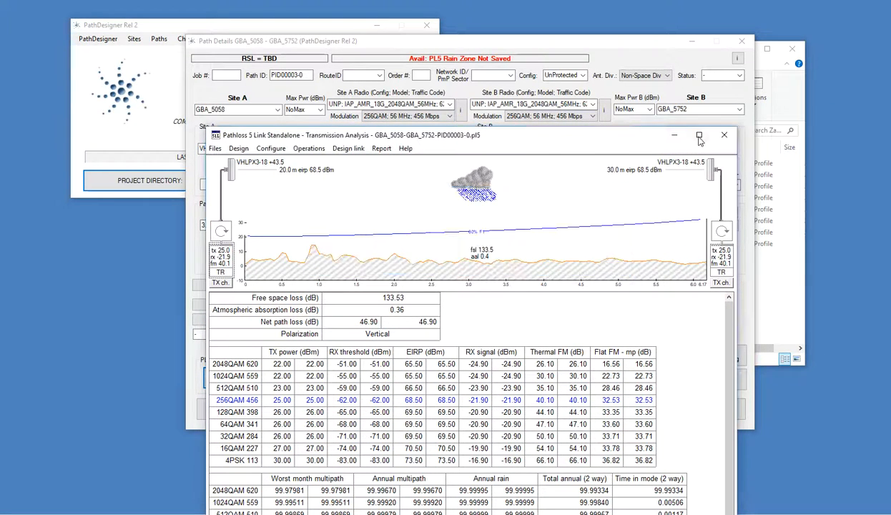
{"action": "left_click", "coordinate": [725, 136]}
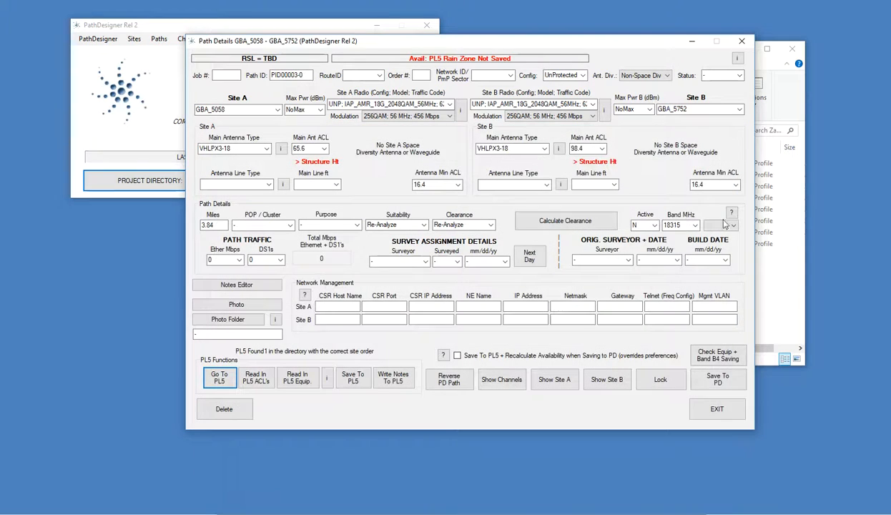
{"action": "left_click", "coordinate": [713, 410]}
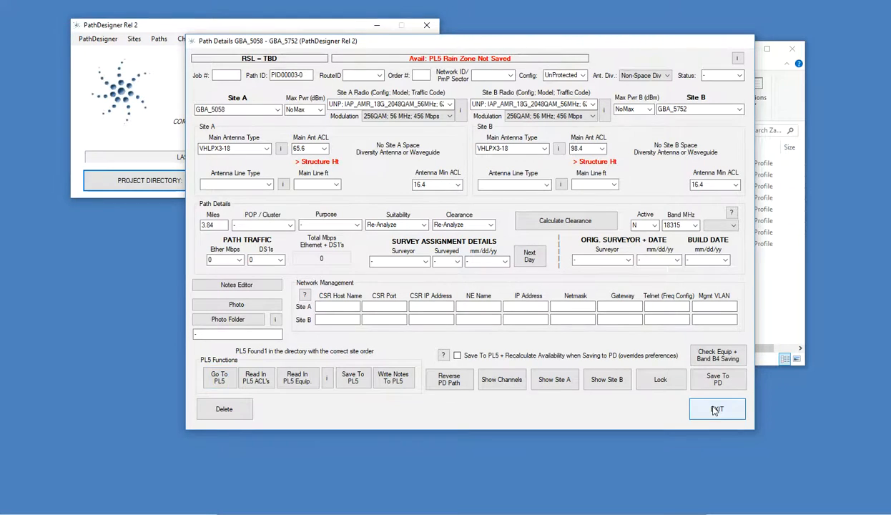
Open the Path Manager and select all eight paths, PID00001-0 through PID00008-0
{"action": "left_click", "coordinate": [159, 39]}
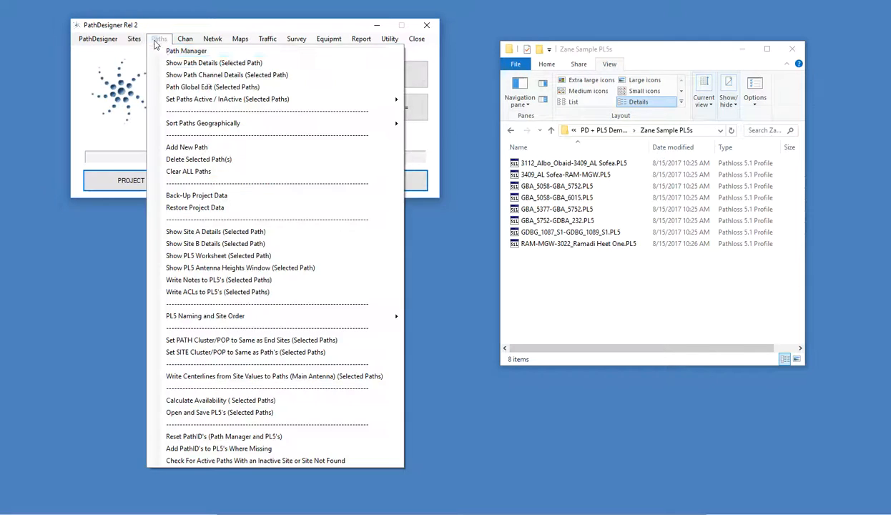
{"action": "left_click", "coordinate": [161, 50]}
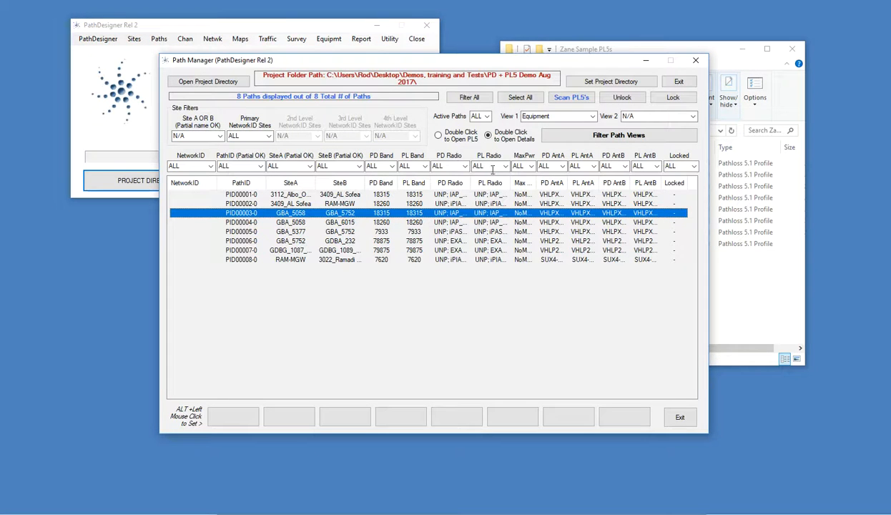
{"action": "left_click", "coordinate": [423, 195]}
{"action": "left_click", "coordinate": [416, 204], "text": "ctrl"}
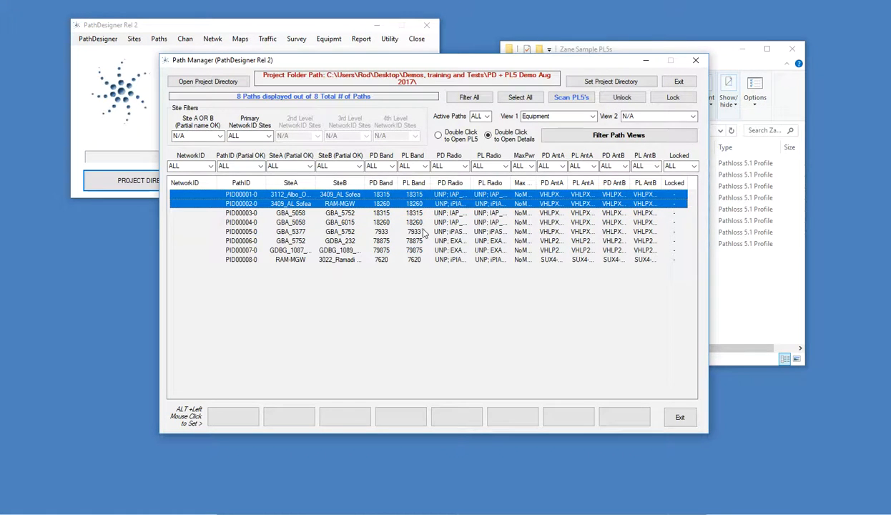
{"action": "left_click", "coordinate": [415, 231], "text": "ctrl"}
{"action": "left_click", "coordinate": [415, 250], "text": "ctrl"}
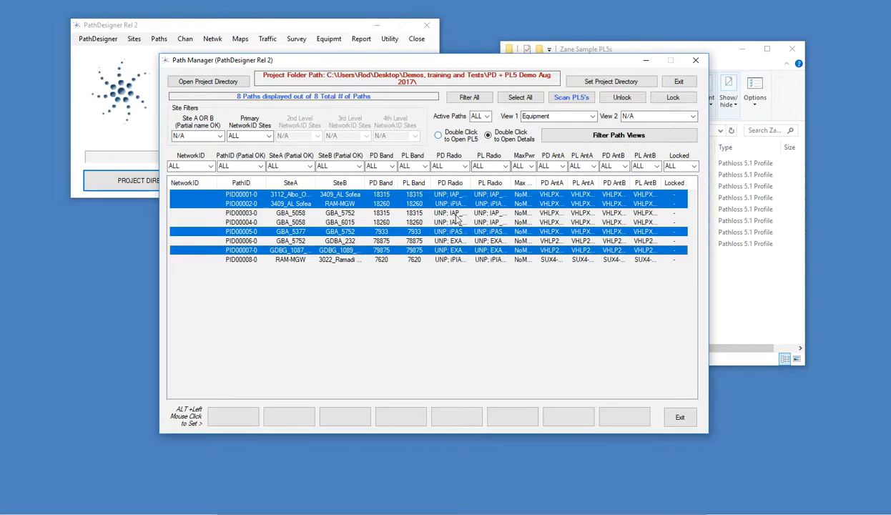
{"action": "left_click", "coordinate": [449, 258], "text": "shift"}
{"action": "left_click", "coordinate": [460, 196]}
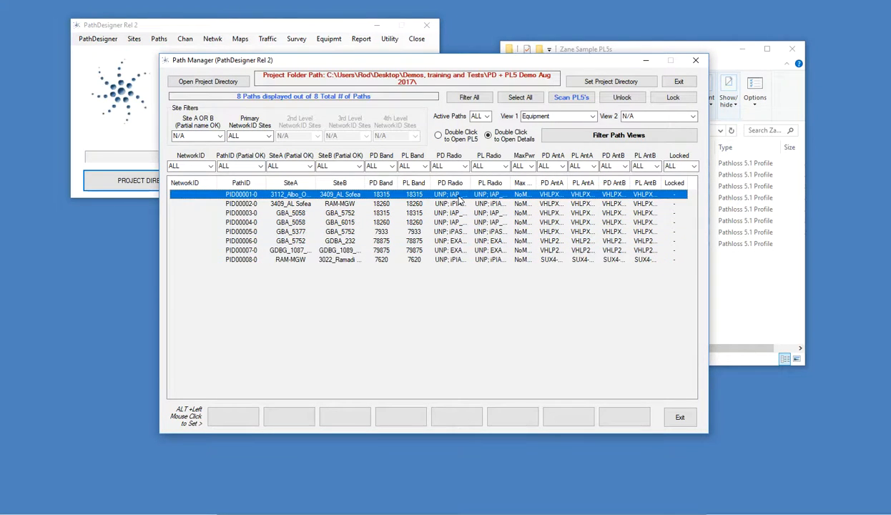
{"action": "left_click", "coordinate": [461, 259], "text": "shift"}
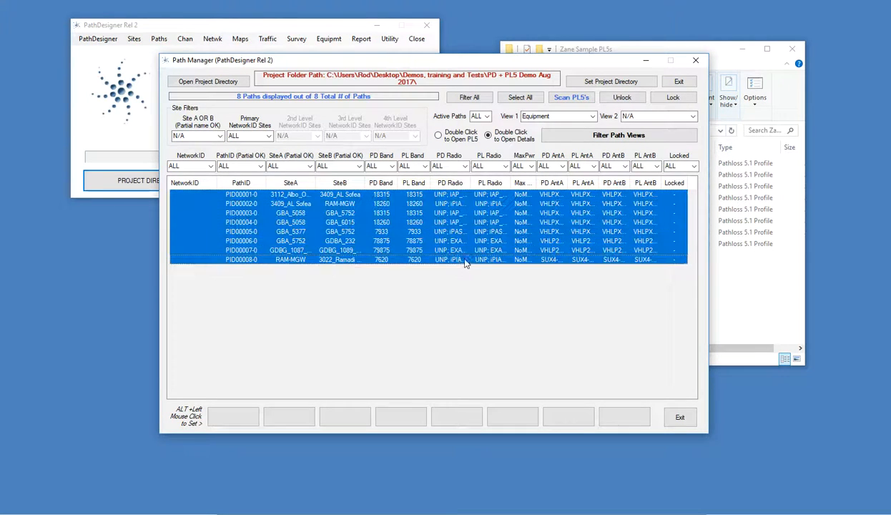
Read all equipment and band from the PL5 files into PathDesigner for the selected paths
{"action": "left_click", "coordinate": [293, 24]}
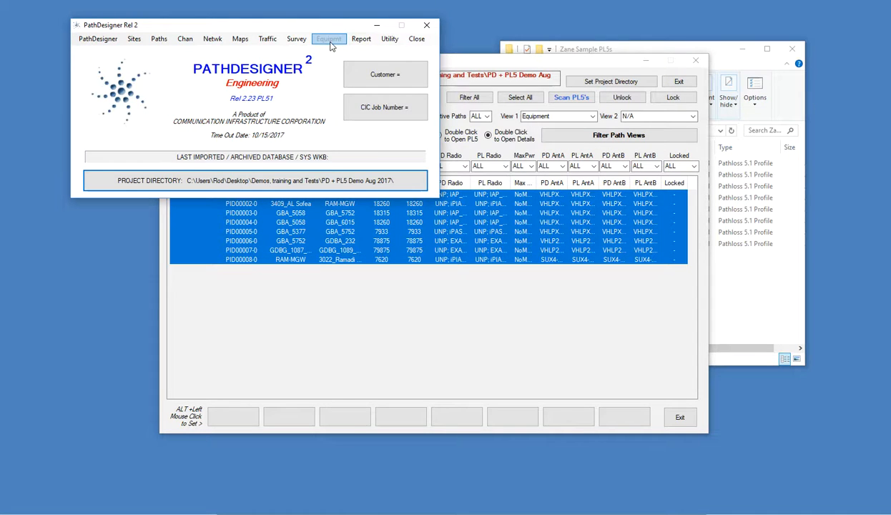
{"action": "left_click", "coordinate": [329, 39]}
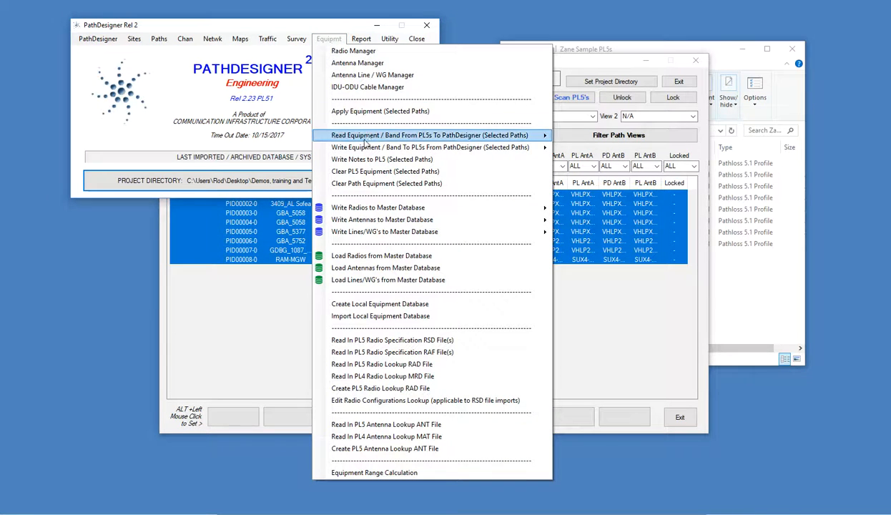
{"action": "mouse_move", "coordinate": [361, 136]}
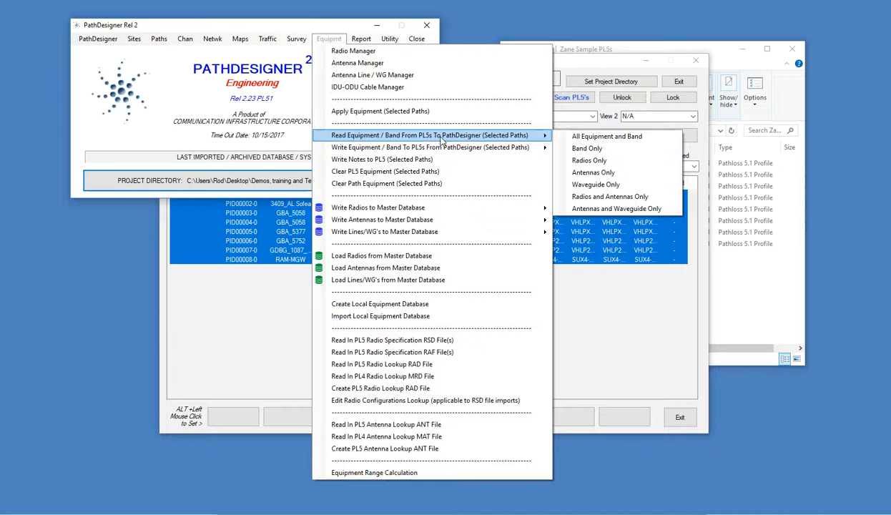
{"action": "left_click", "coordinate": [640, 136]}
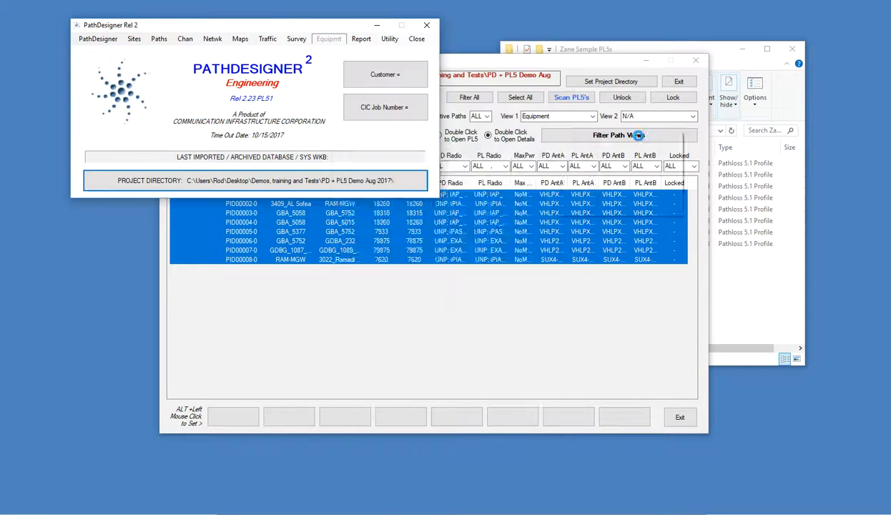
{"action": "left_click", "coordinate": [505, 305]}
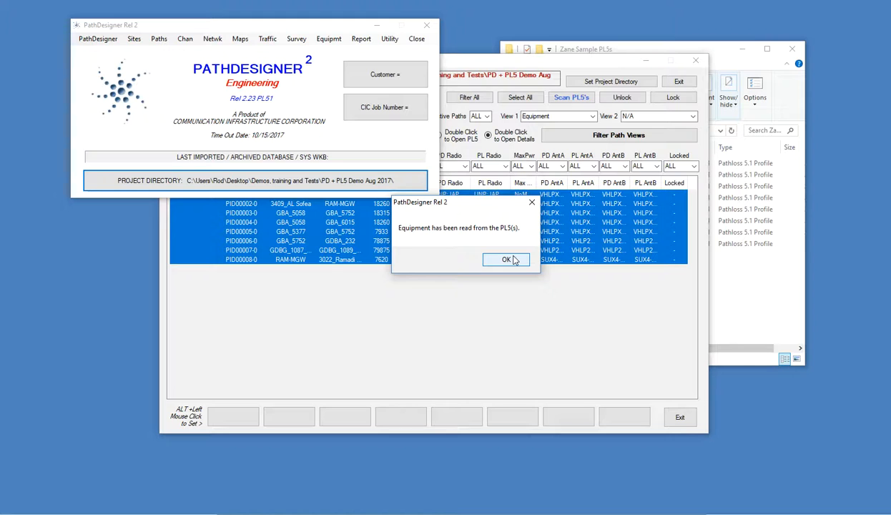
{"action": "left_click", "coordinate": [506, 260]}
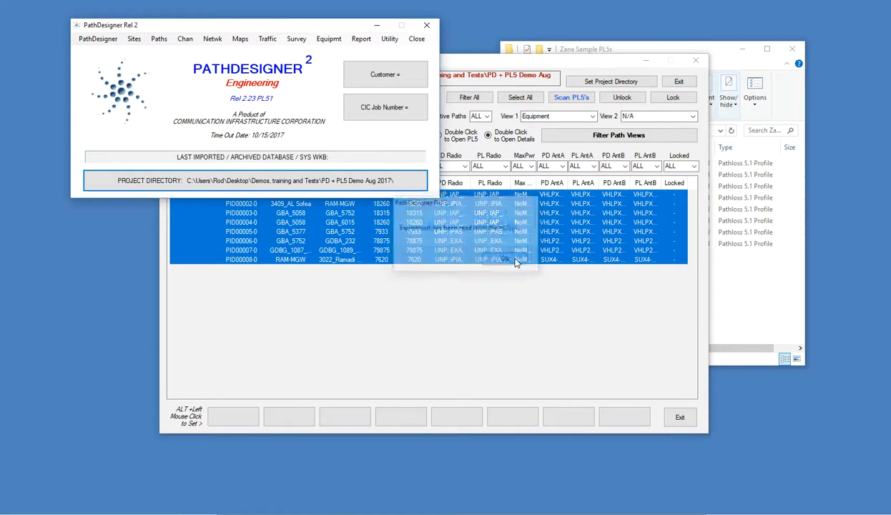
Reselect all eight paths in the Path Manager and review the options for writing equipment and band to the PL5s
{"action": "left_click", "coordinate": [561, 63]}
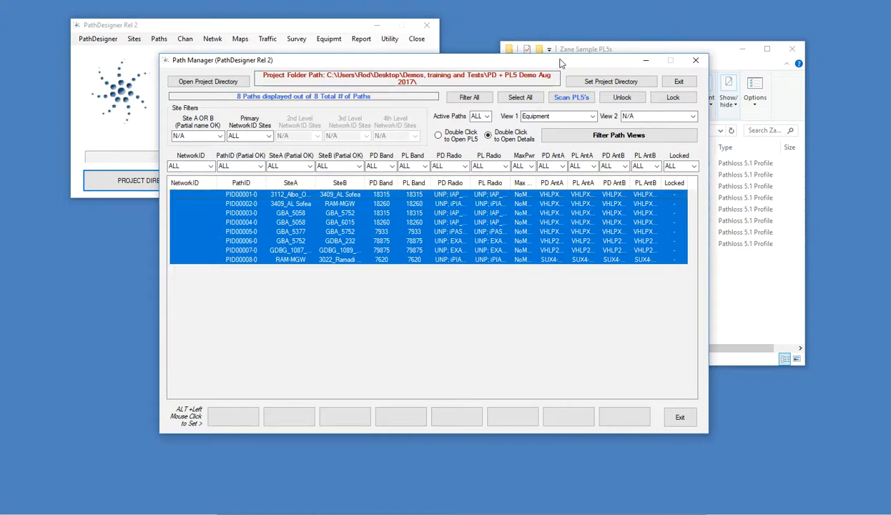
{"action": "left_click", "coordinate": [318, 216]}
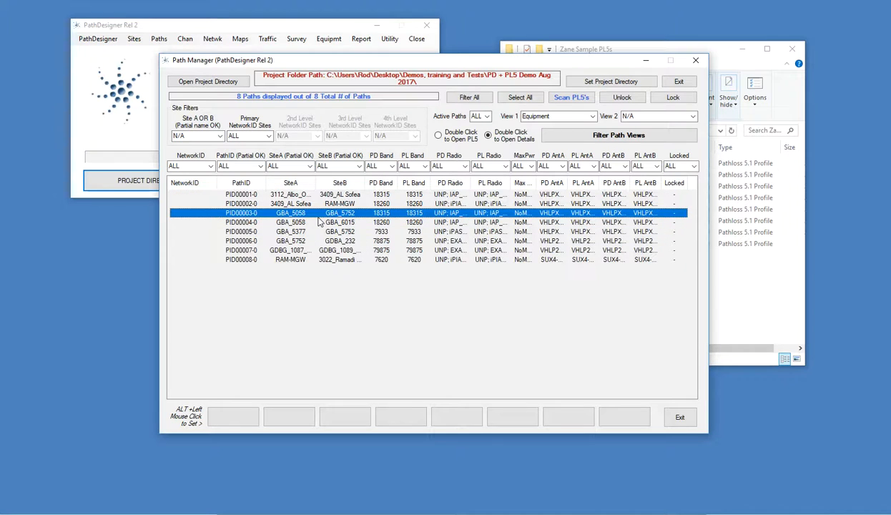
{"action": "left_click", "coordinate": [417, 196]}
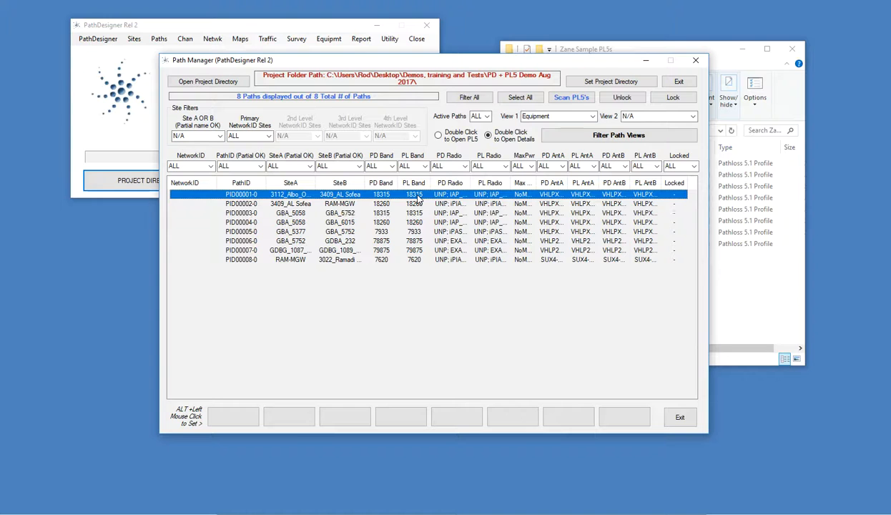
{"action": "left_click", "coordinate": [432, 260], "text": "shift"}
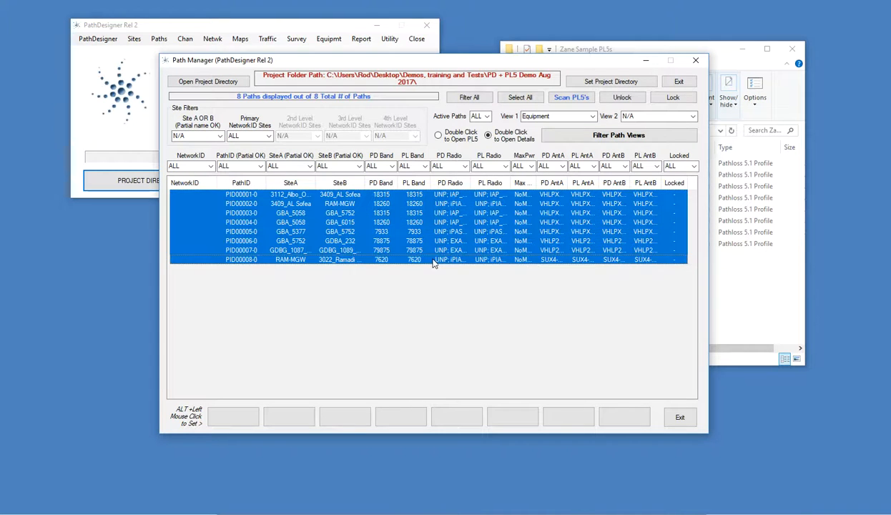
{"action": "left_click", "coordinate": [320, 28]}
{"action": "left_click", "coordinate": [329, 38]}
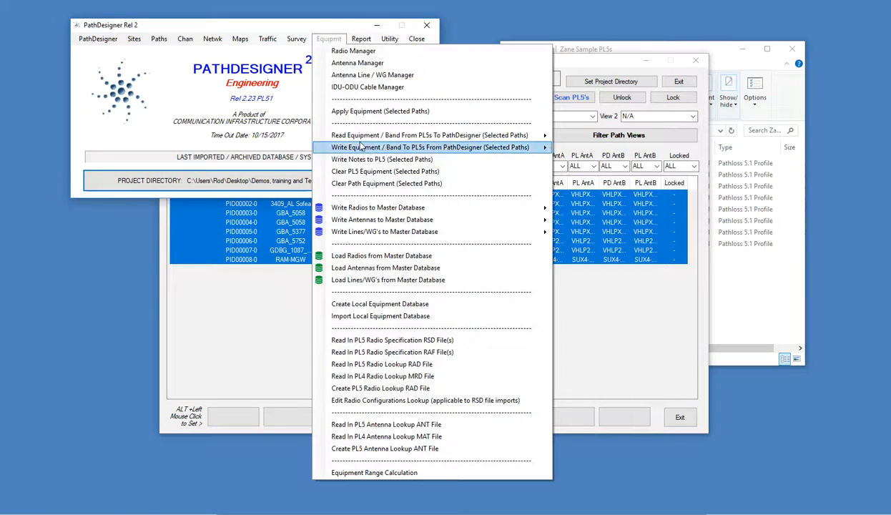
{"action": "mouse_move", "coordinate": [354, 148]}
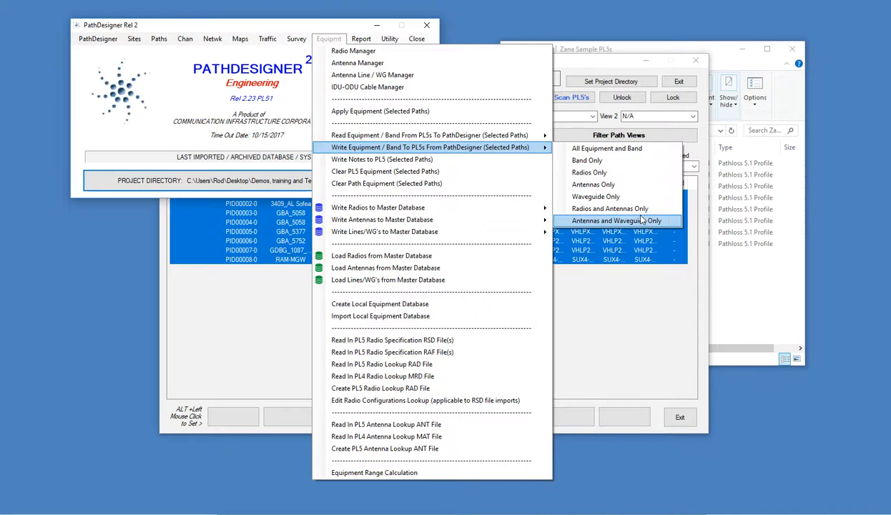
{"action": "left_click", "coordinate": [303, 26]}
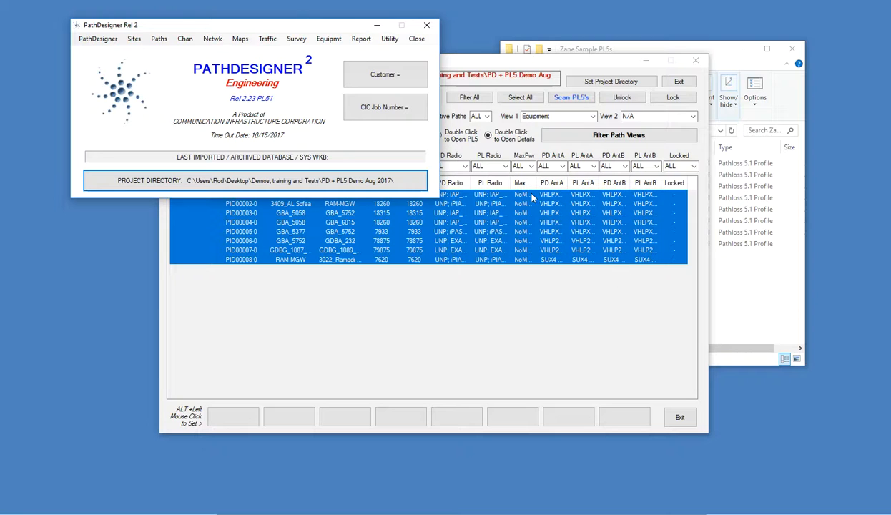
Keep the Equipment view and widen the PD Radio and PL Radio columns to compare the radios, then narrow them
{"action": "left_click", "coordinate": [542, 138]}
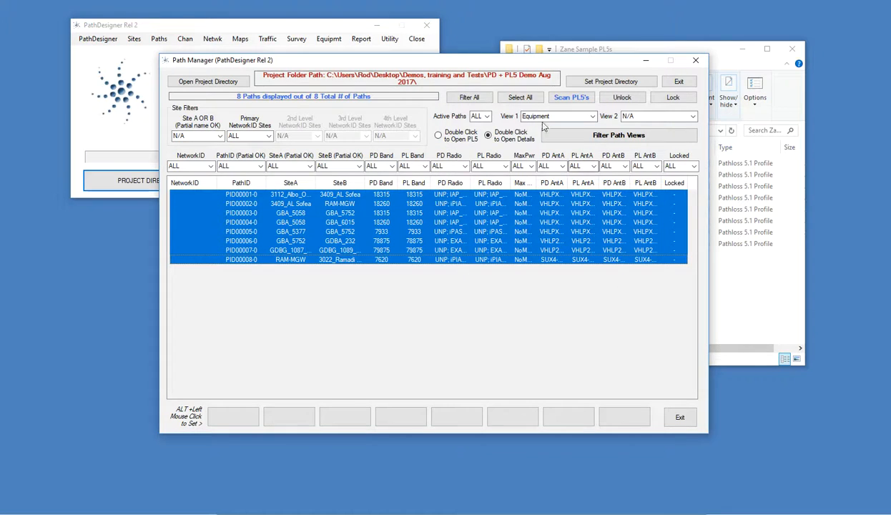
{"action": "left_click", "coordinate": [583, 117]}
{"action": "left_click", "coordinate": [562, 126]}
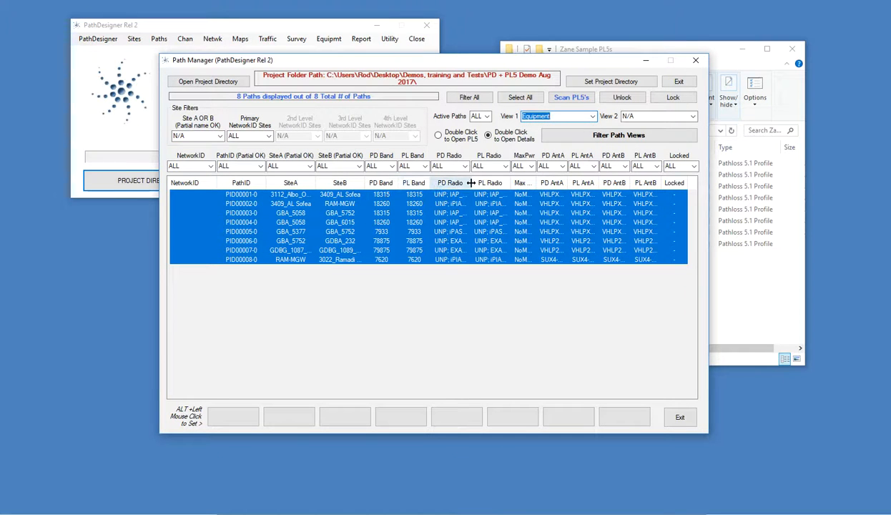
{"action": "left_click_drag", "start_coordinate": [470, 184], "coordinate": [579, 183]}
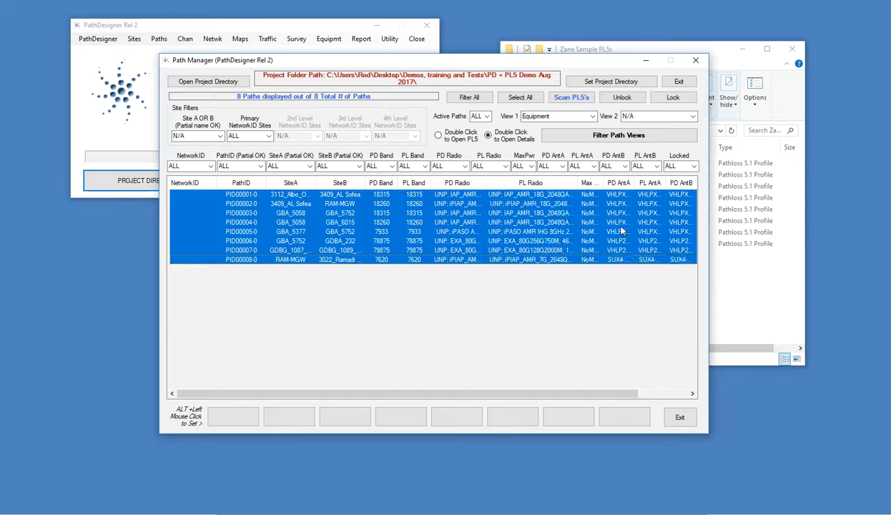
{"action": "left_click", "coordinate": [614, 231]}
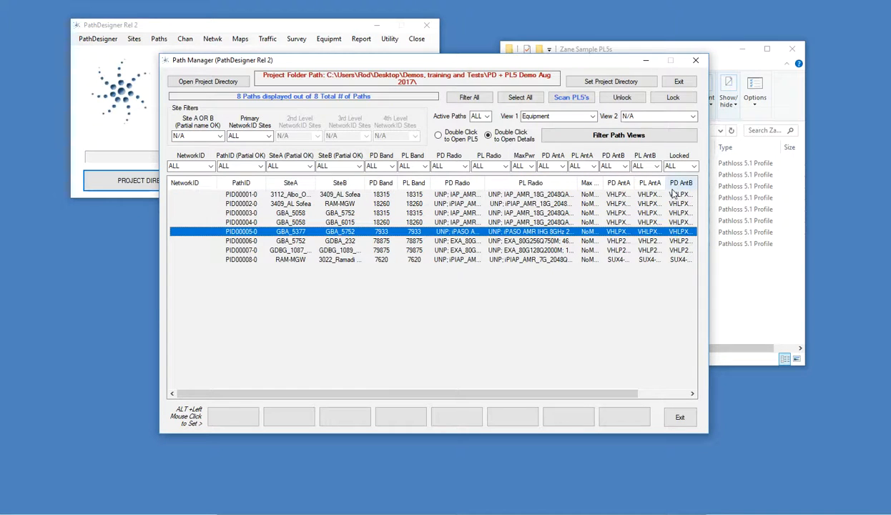
{"action": "left_click_drag", "start_coordinate": [577, 179], "coordinate": [515, 185]}
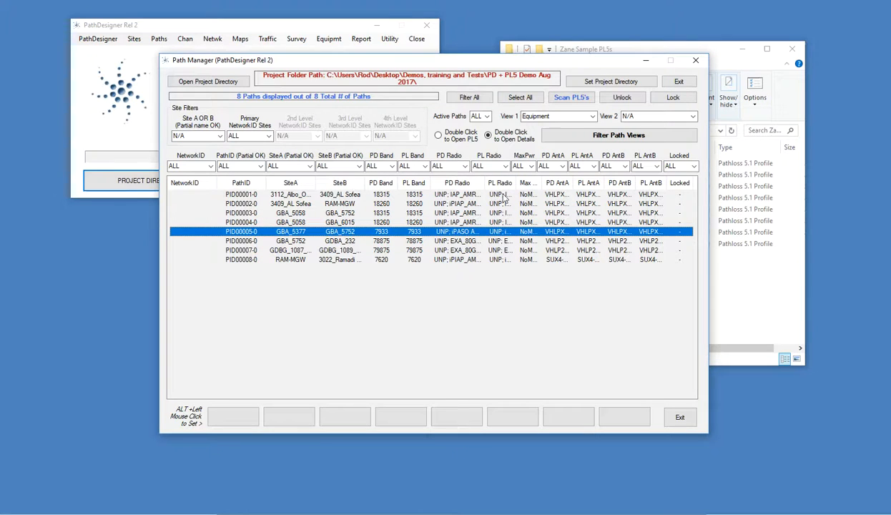
{"action": "left_click_drag", "start_coordinate": [485, 183], "coordinate": [512, 185]}
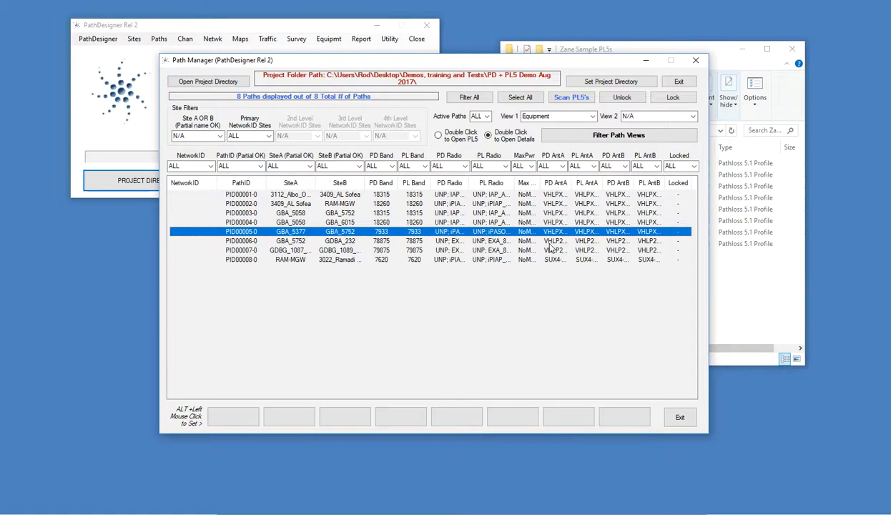
Scan the PL5 files of all paths and fit the PL Radio column width to its contents
{"action": "left_click", "coordinate": [573, 101]}
{"action": "left_click", "coordinate": [502, 274]}
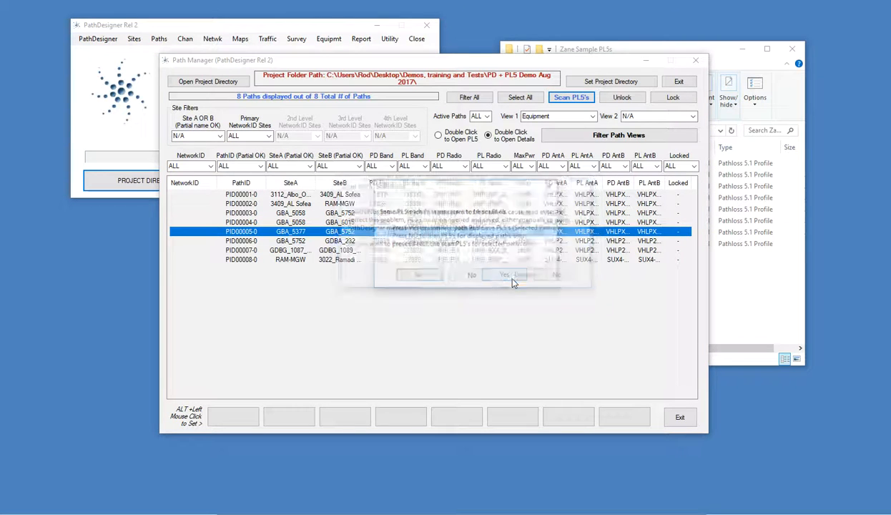
{"action": "left_click", "coordinate": [418, 276]}
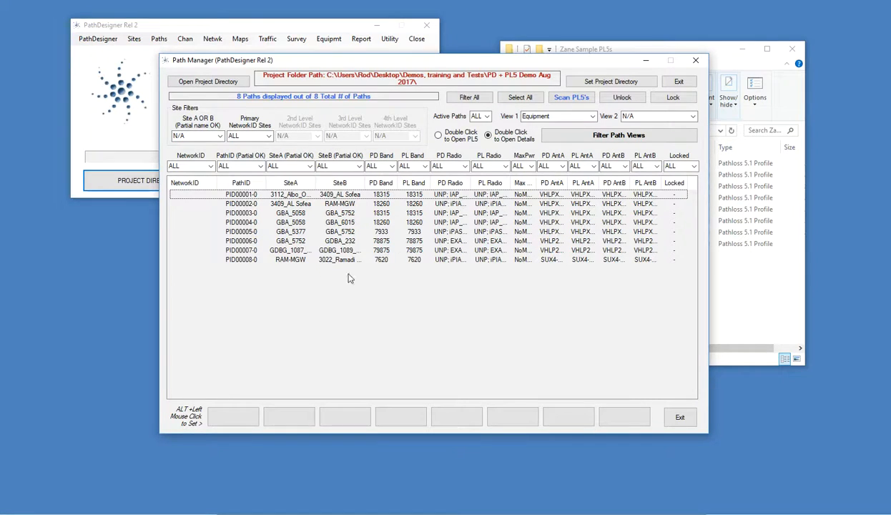
{"action": "double_click", "coordinate": [509, 183]}
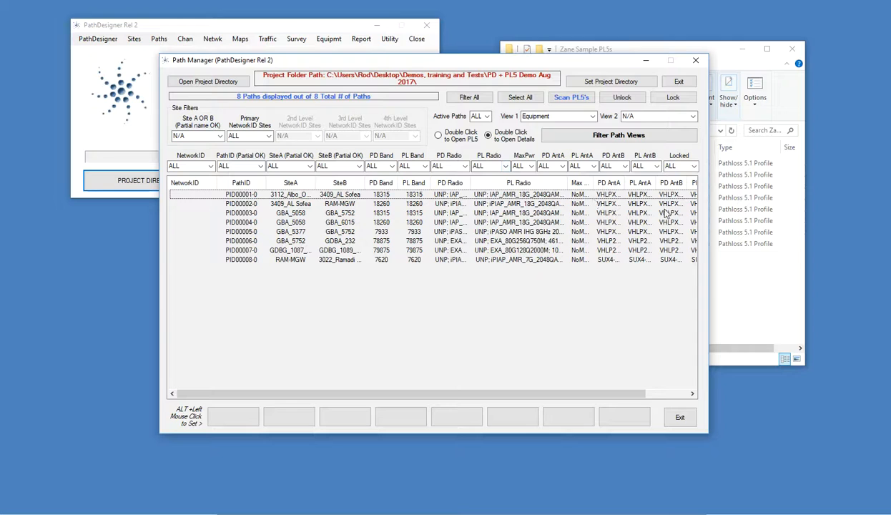
Narrow the PL Radio column and review the radios listed in the Radio Manager
{"action": "left_click_drag", "start_coordinate": [569, 183], "coordinate": [509, 183]}
{"action": "left_click", "coordinate": [394, 51]}
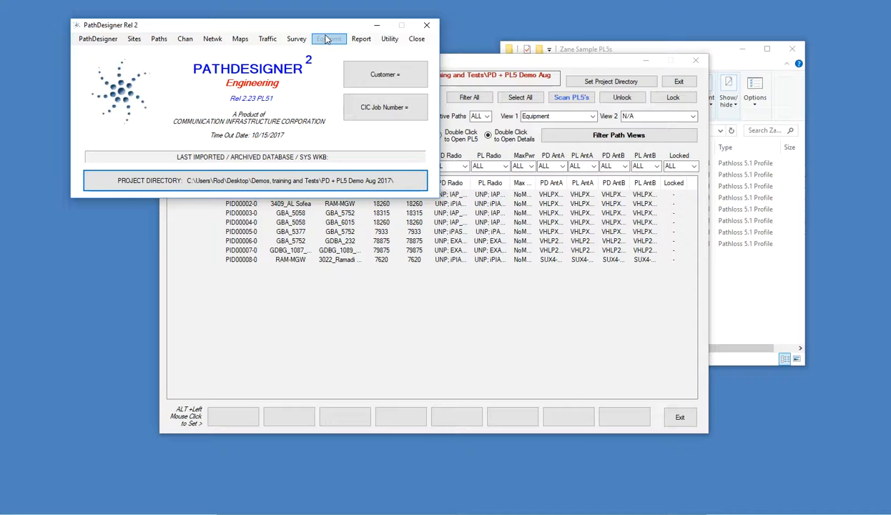
{"action": "left_click", "coordinate": [326, 39]}
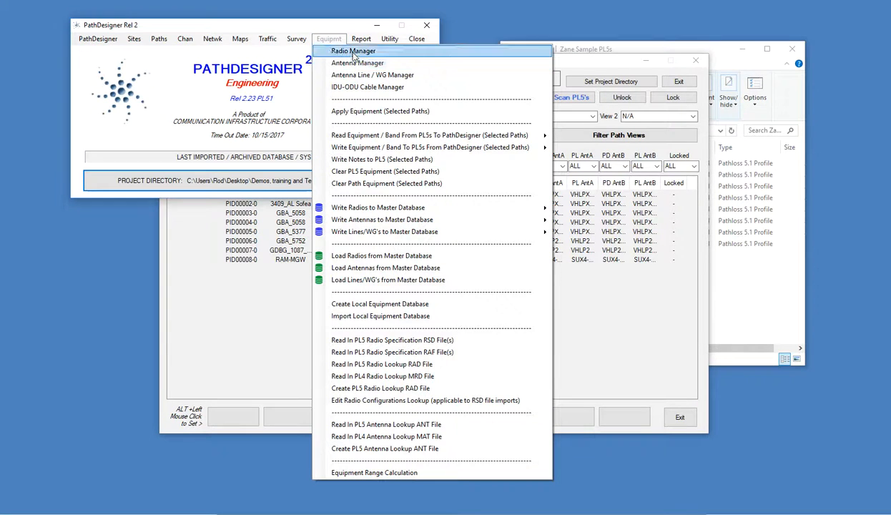
{"action": "left_click", "coordinate": [354, 53]}
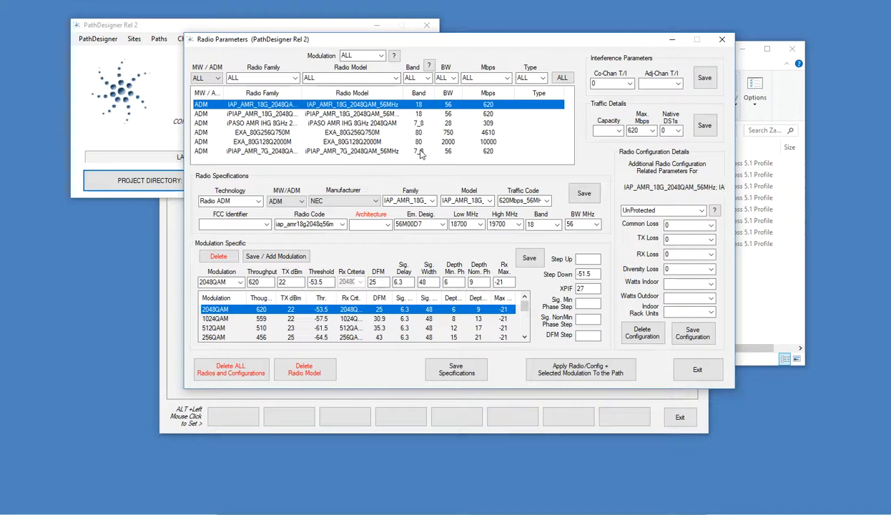
{"action": "left_click", "coordinate": [696, 371]}
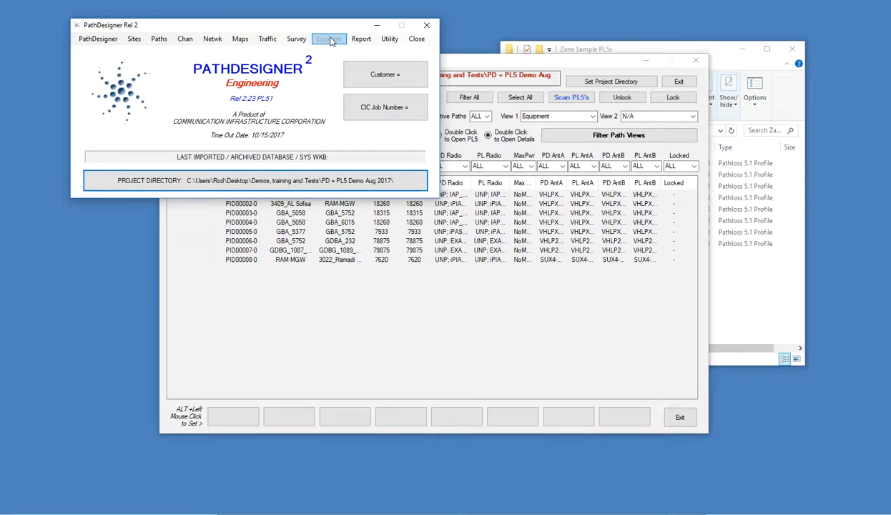
Import the local equipment database "NEC iPaso w. Mbps Throughput Equipment Nov. 2016.mdb", clearing the existing equipment instead of merging
{"action": "left_click", "coordinate": [329, 38]}
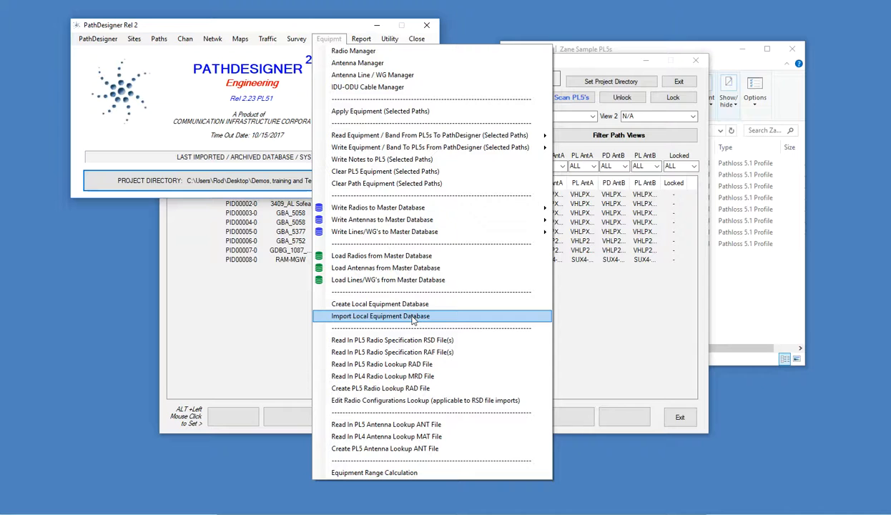
{"action": "left_click", "coordinate": [412, 317]}
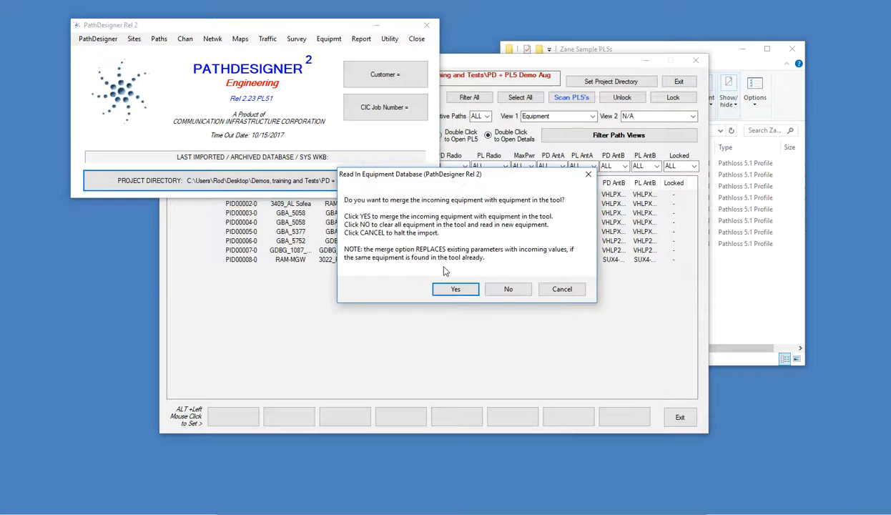
{"action": "left_click", "coordinate": [511, 289]}
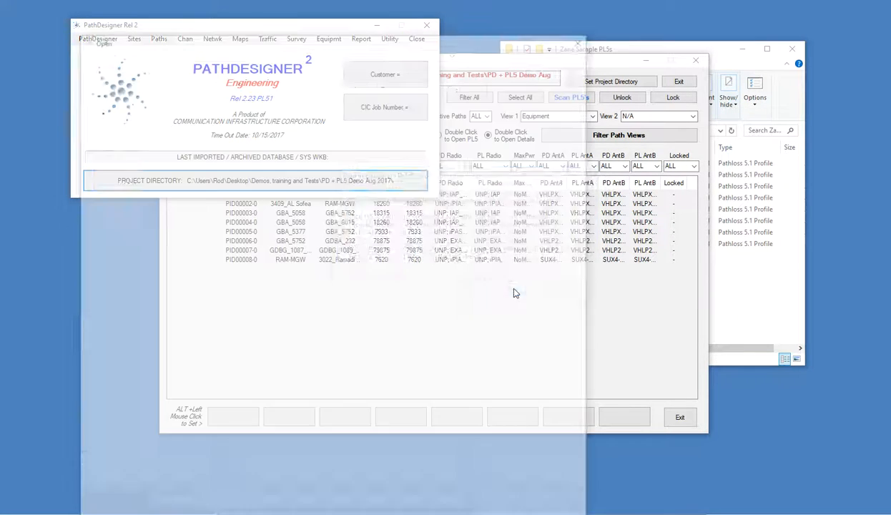
{"action": "left_click", "coordinate": [272, 55]}
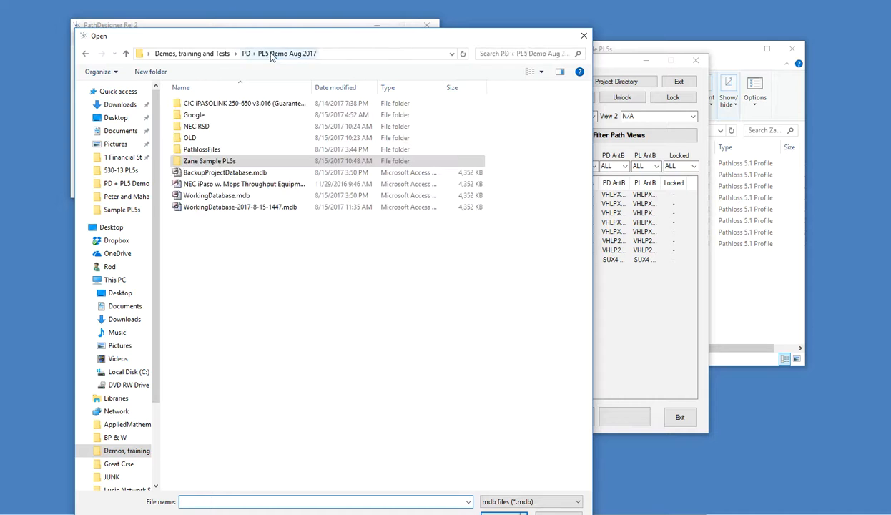
{"action": "left_click", "coordinate": [188, 184]}
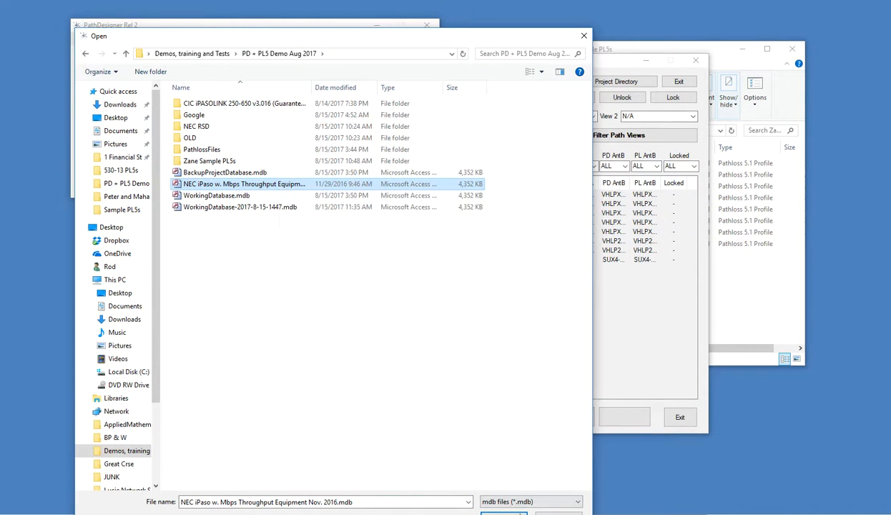
{"action": "left_click_drag", "start_coordinate": [469, 34], "coordinate": [519, 19]}
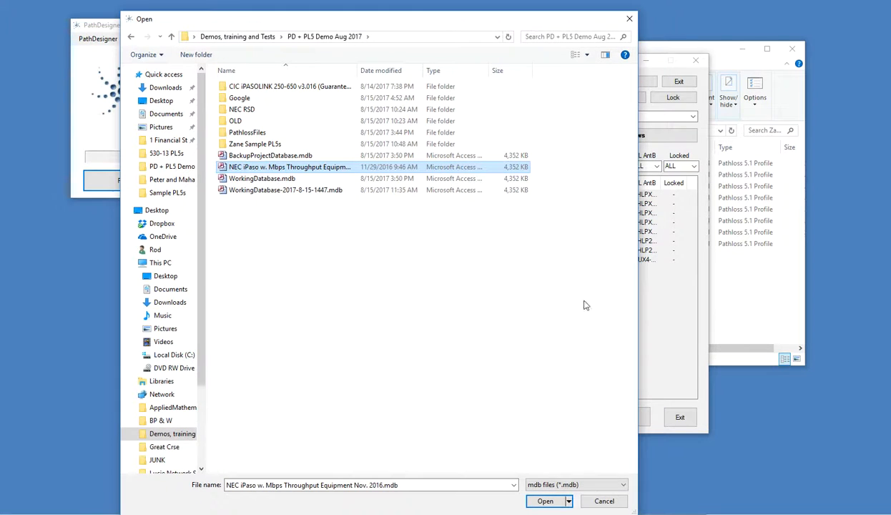
{"action": "left_click", "coordinate": [552, 495]}
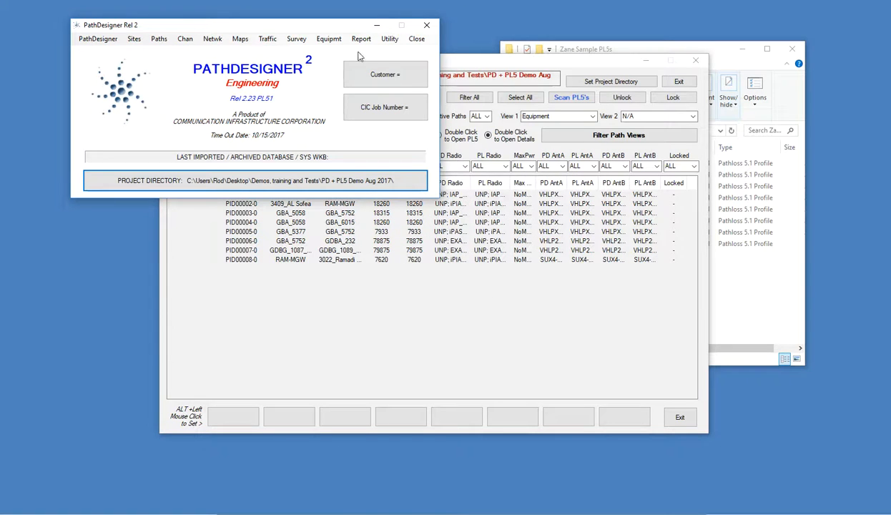
Review the imported NEC iPaso radio models and their modulation specifications in the Radio Manager
{"action": "left_click", "coordinate": [328, 38]}
{"action": "left_click", "coordinate": [336, 59]}
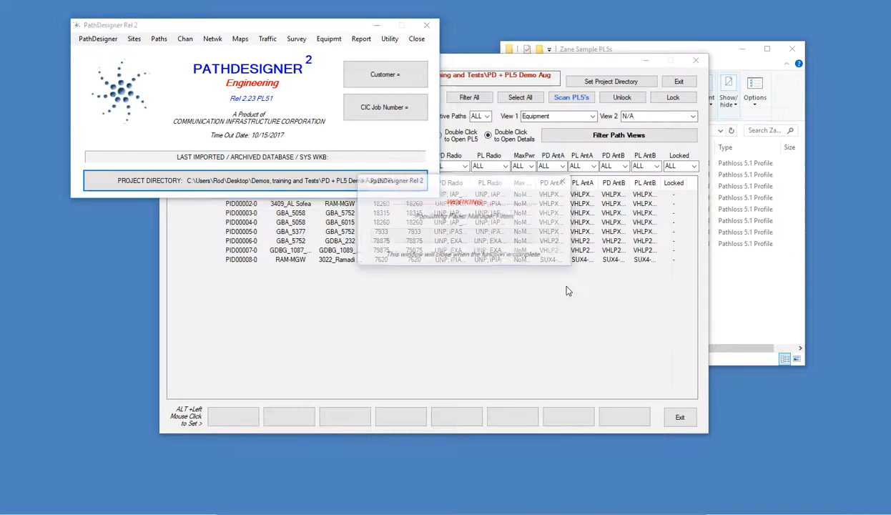
{"action": "left_click", "coordinate": [361, 142]}
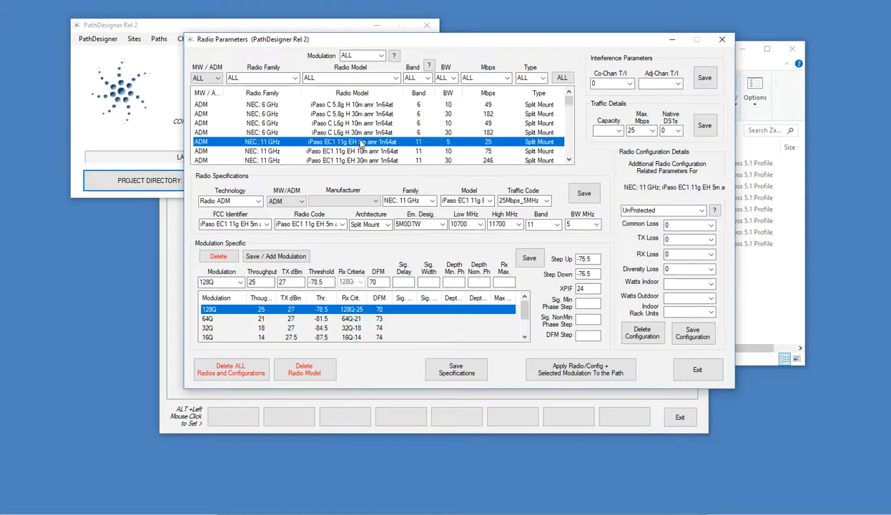
{"action": "scroll", "coordinate": [361, 141], "scroll_direction": "down", "scroll_amount": 3}
{"action": "scroll", "coordinate": [361, 142], "scroll_direction": "down", "scroll_amount": 5}
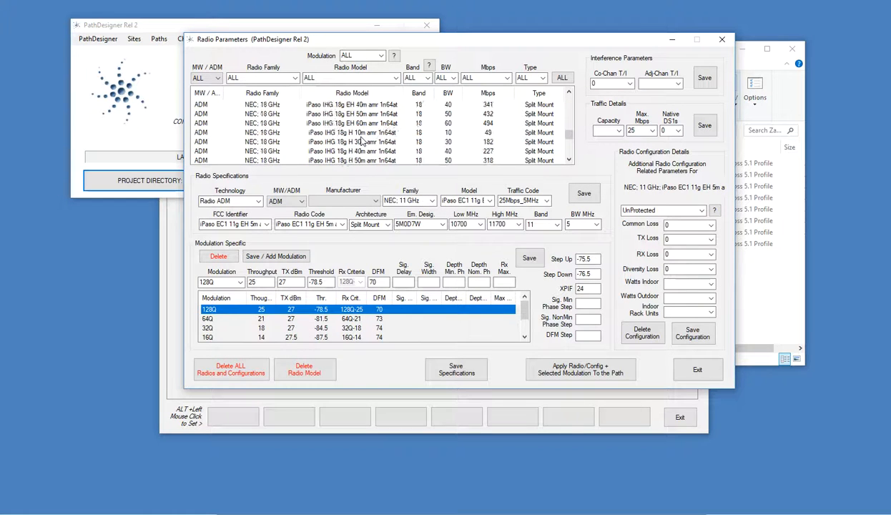
{"action": "left_click", "coordinate": [361, 133]}
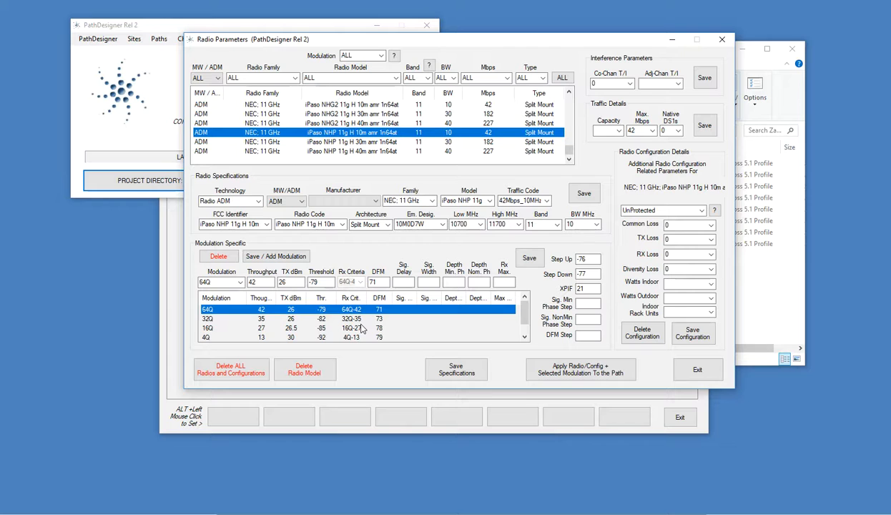
{"action": "left_click", "coordinate": [361, 328]}
{"action": "left_click", "coordinate": [695, 371]}
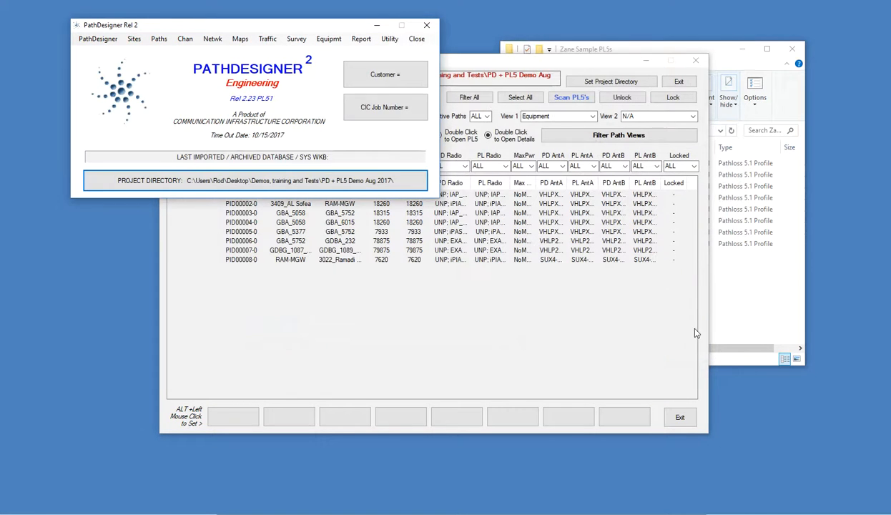
Open the path details for GBA_5058 to GBA_5752 and set its band to 18
{"action": "left_click", "coordinate": [451, 213]}
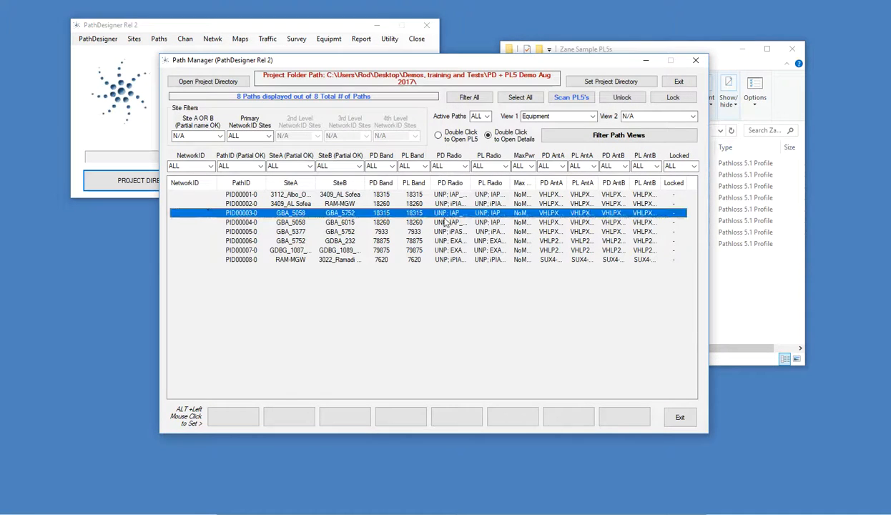
{"action": "double_click", "coordinate": [295, 214]}
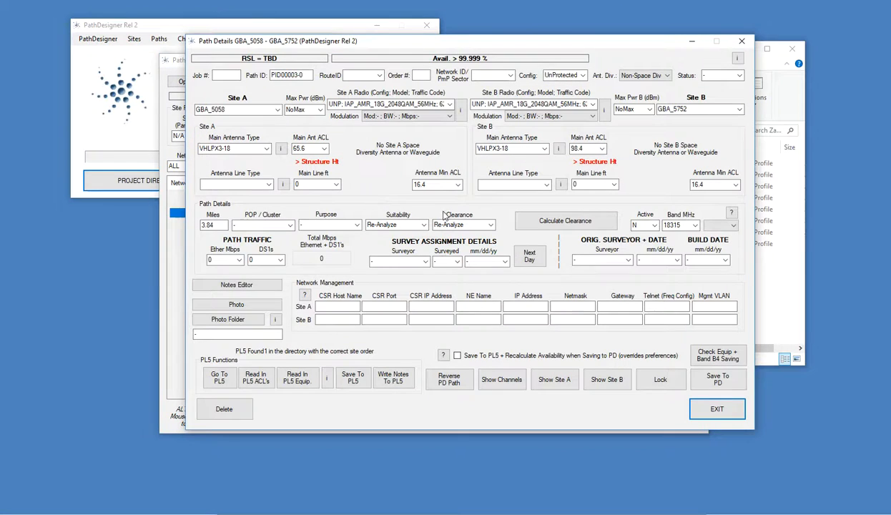
{"action": "left_click", "coordinate": [733, 225]}
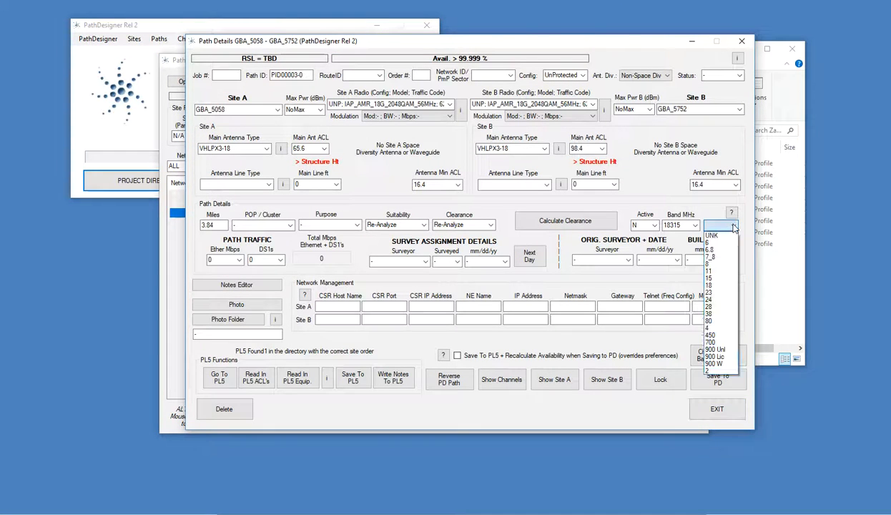
{"action": "left_click", "coordinate": [709, 286]}
Choose the radio UNP; iPaso IHG 18g EH 50m amr 1n64at for Site A, check the antenna choices and exit without saving
{"action": "left_click", "coordinate": [449, 104]}
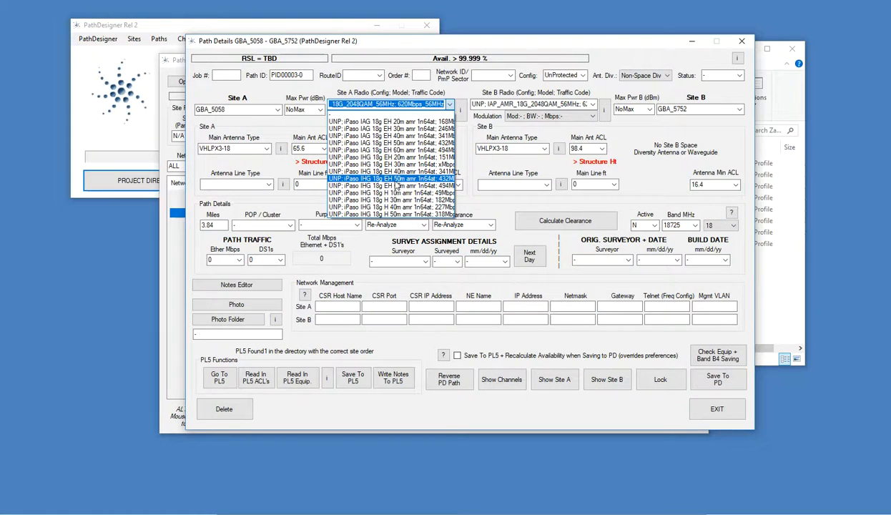
{"action": "left_click", "coordinate": [395, 185]}
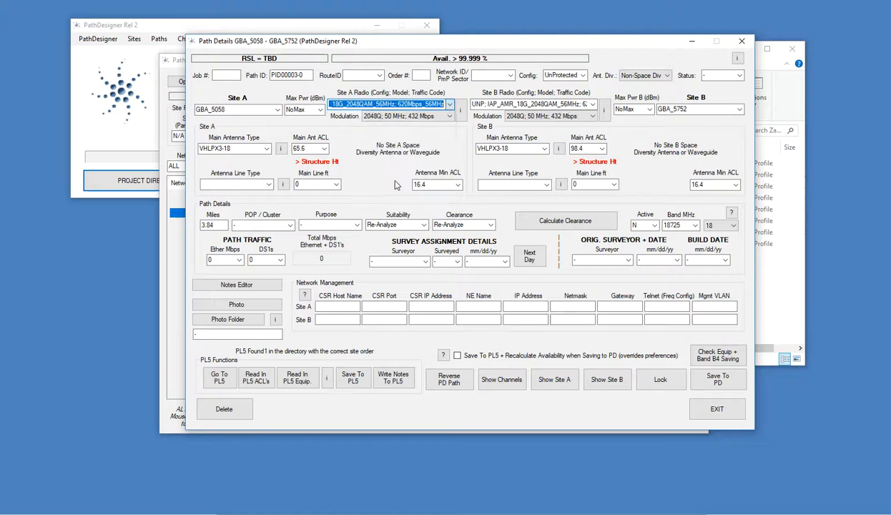
{"action": "left_click", "coordinate": [267, 151]}
{"action": "left_click", "coordinate": [267, 152]}
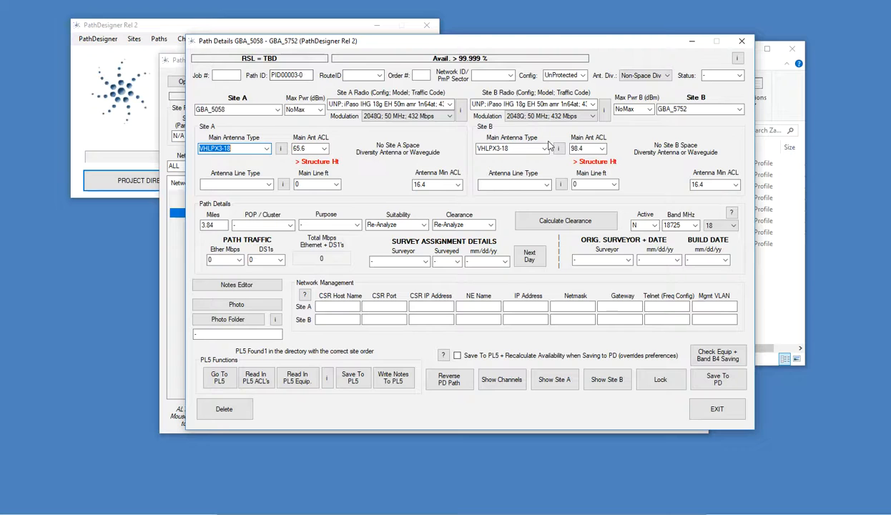
{"action": "left_click", "coordinate": [718, 409]}
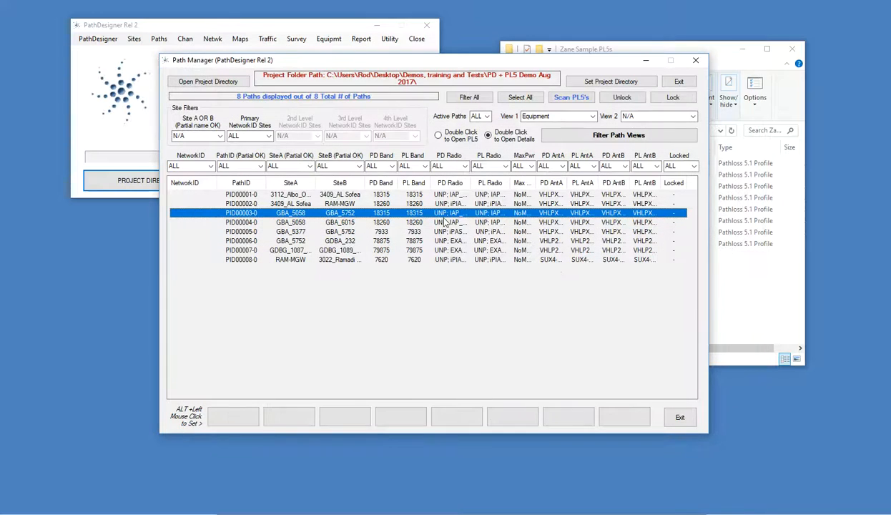
Select all eight paths and set their band to 18 in the Path Global Edit form
{"action": "left_click", "coordinate": [307, 198]}
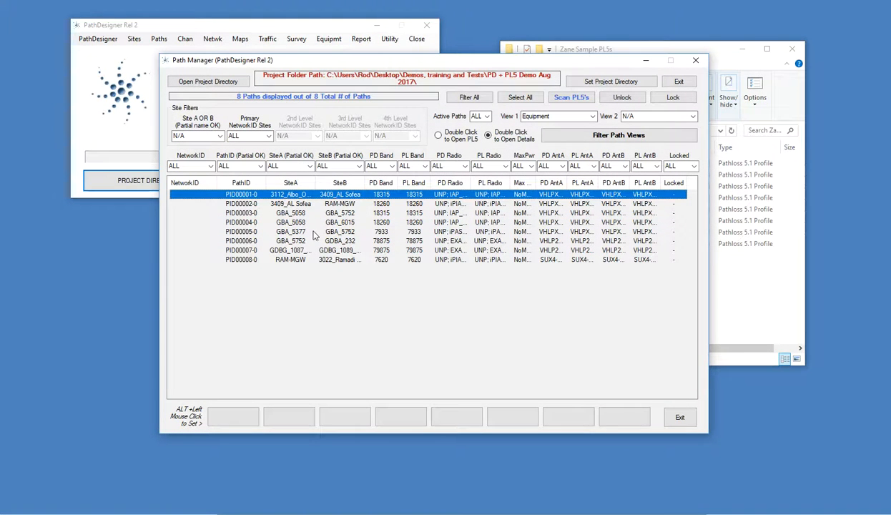
{"action": "left_click", "coordinate": [327, 257], "text": "shift"}
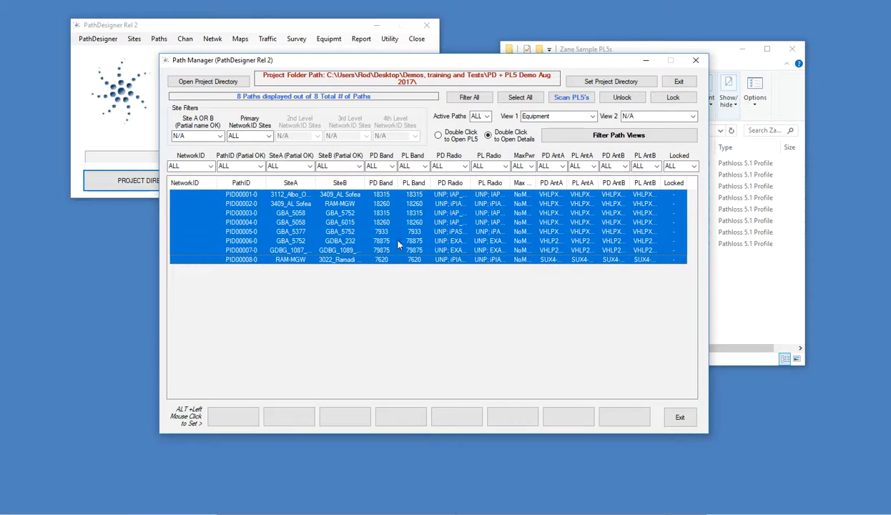
{"action": "left_click", "coordinate": [159, 39]}
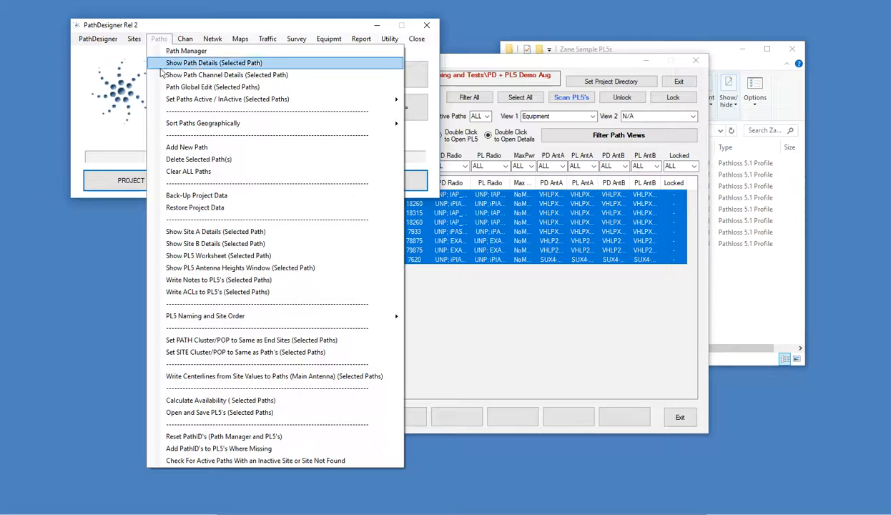
{"action": "left_click", "coordinate": [256, 88]}
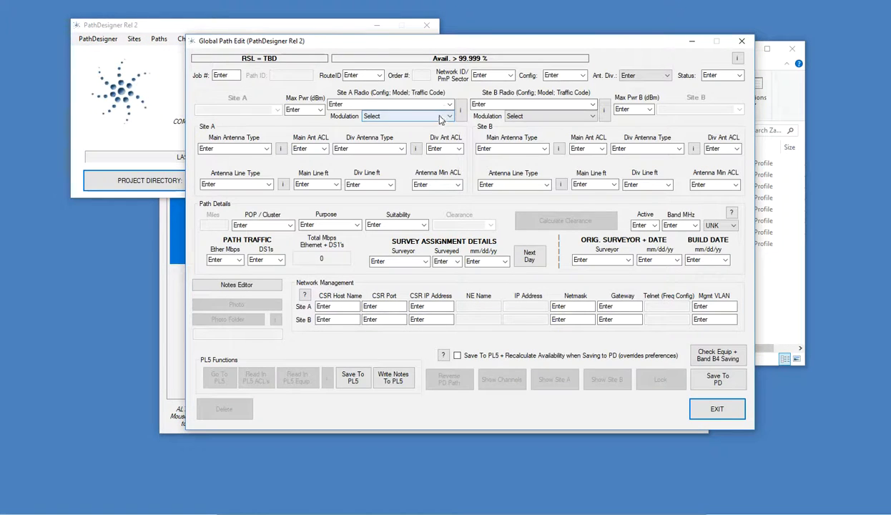
{"action": "left_click", "coordinate": [720, 226]}
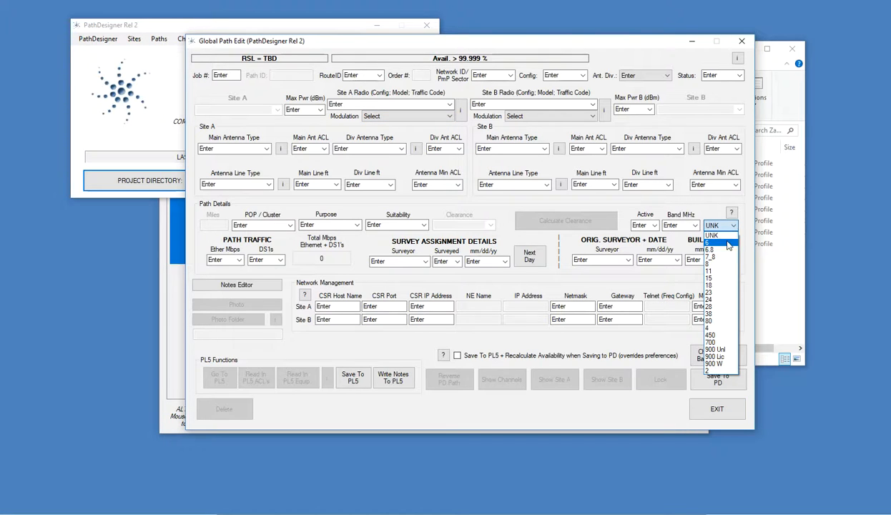
{"action": "left_click", "coordinate": [709, 285]}
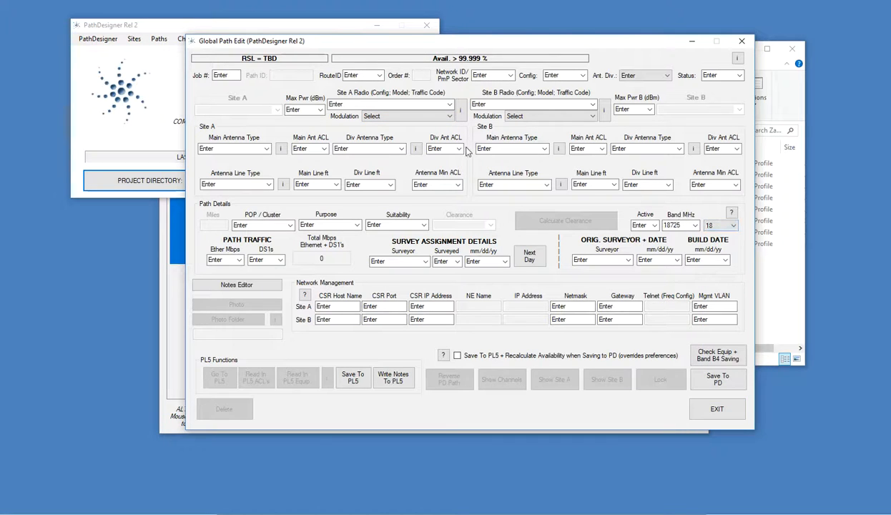
Set the global configuration to UnProtected and the Site A radio to iPaso IHG 18g EH 50m amr 1n64at, and exit without saving
{"action": "left_click", "coordinate": [449, 106]}
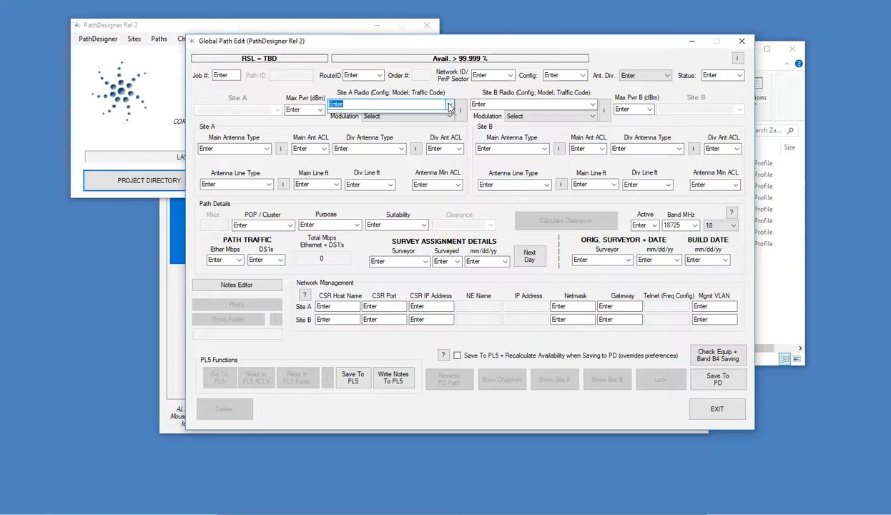
{"action": "left_click", "coordinate": [584, 75]}
{"action": "left_click", "coordinate": [558, 93]}
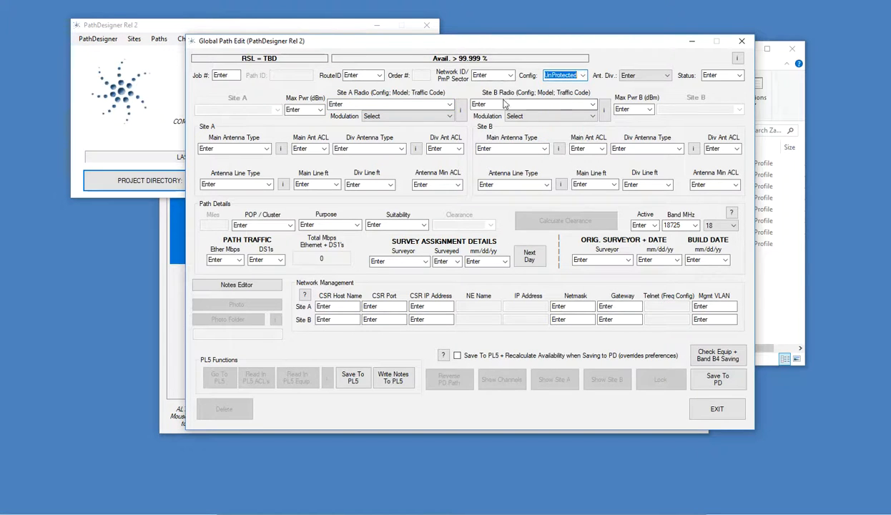
{"action": "left_click", "coordinate": [449, 104]}
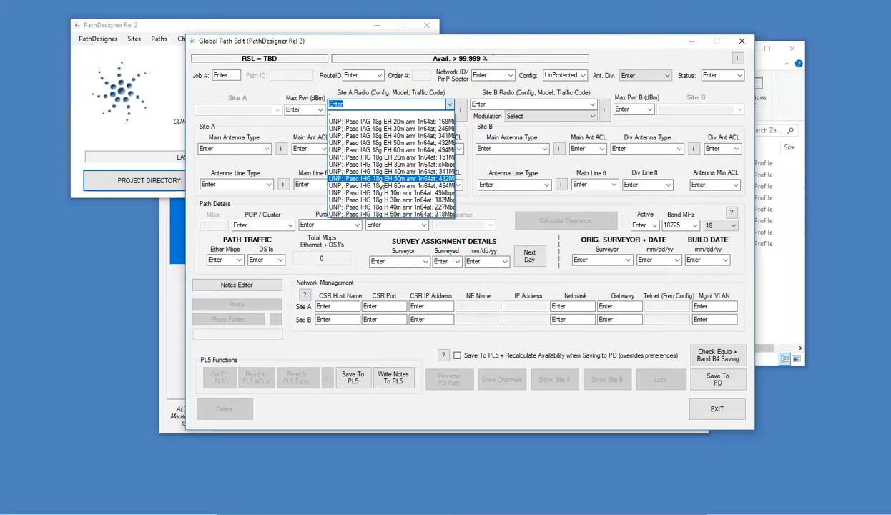
{"action": "left_click", "coordinate": [381, 180]}
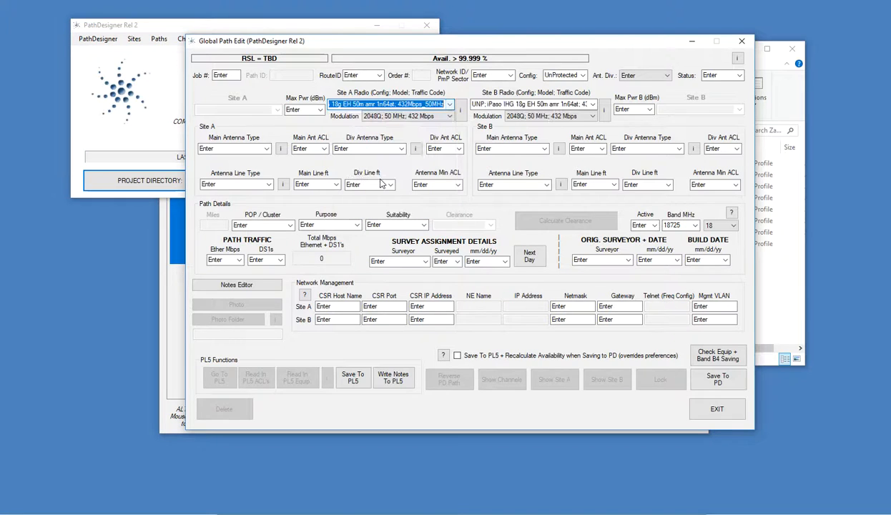
{"action": "left_click", "coordinate": [721, 410]}
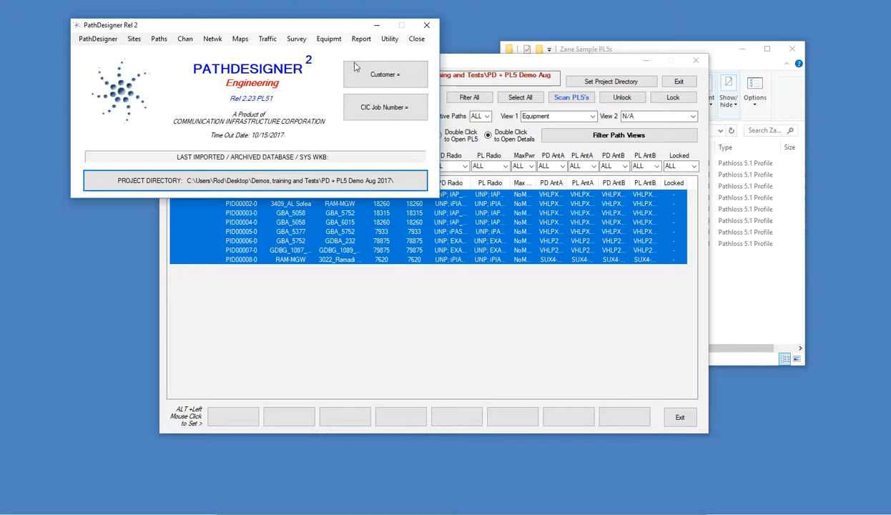
Start applying equipment to the eight selected paths, set the availability objective to 99.99 and review the highest-priority options, keeping Smallest Antennas (A+B)
{"action": "left_click", "coordinate": [329, 39]}
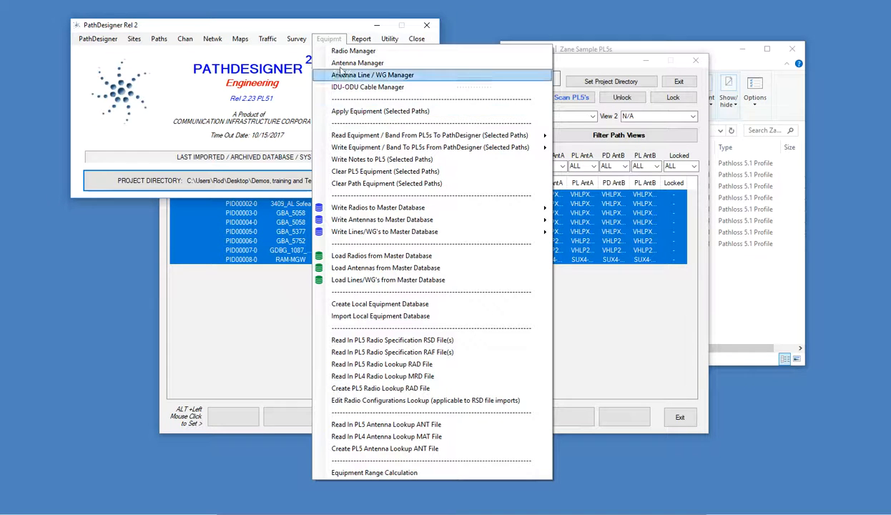
{"action": "left_click", "coordinate": [456, 113]}
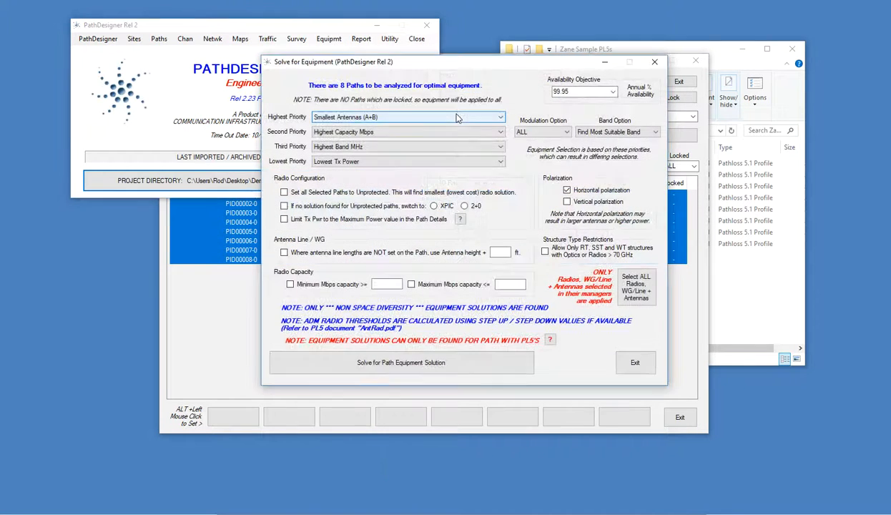
{"action": "double_click", "coordinate": [570, 92]}
{"action": "type", "text": "9"}
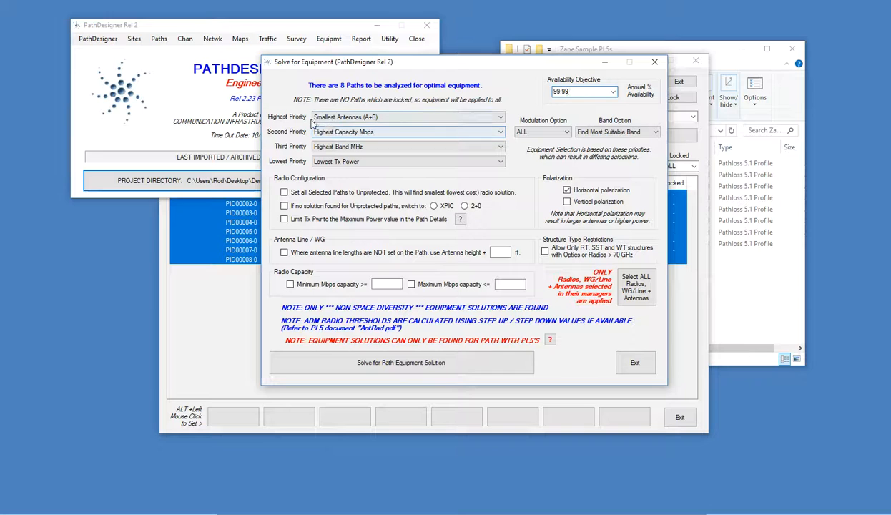
{"action": "left_click", "coordinate": [403, 117]}
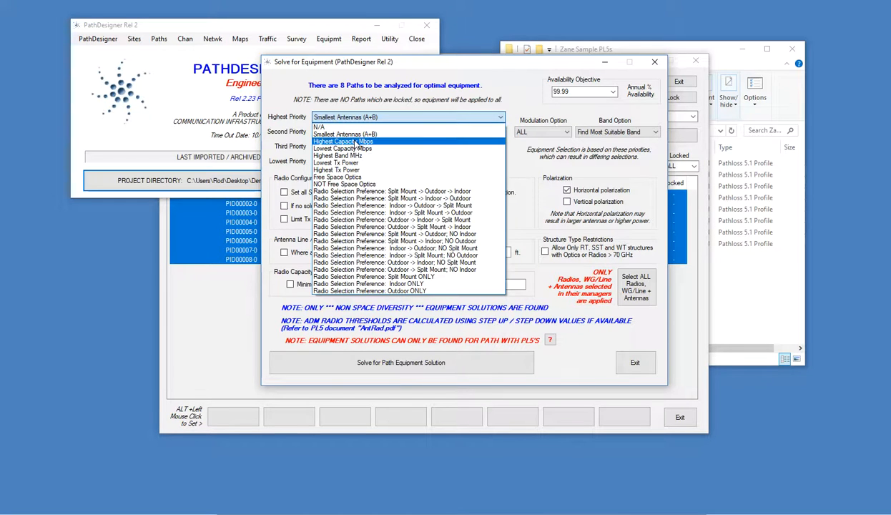
{"action": "left_click", "coordinate": [494, 118]}
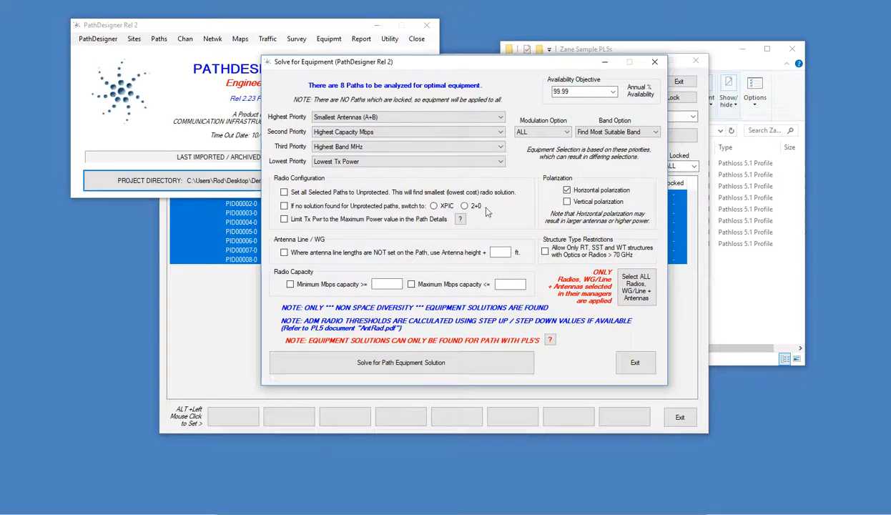
In the Radio Manager, select the radios iPaso EC1 L6g H 10m amr 1n64at and iPaso EC1 U6g H 10m amr 1n64at, and exit back to the equipment solver
{"action": "left_click_drag", "start_coordinate": [462, 68], "coordinate": [566, 67]}
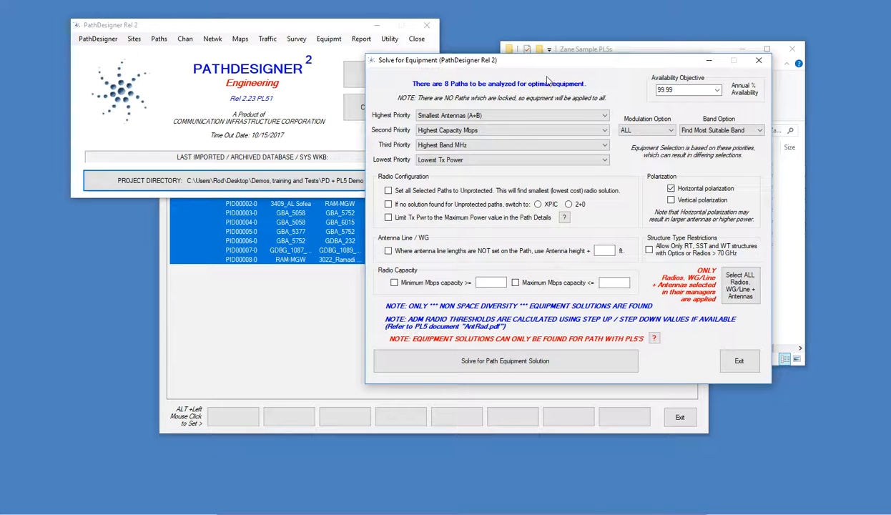
{"action": "left_click", "coordinate": [331, 41]}
{"action": "left_click", "coordinate": [330, 41]}
{"action": "left_click", "coordinate": [331, 40]}
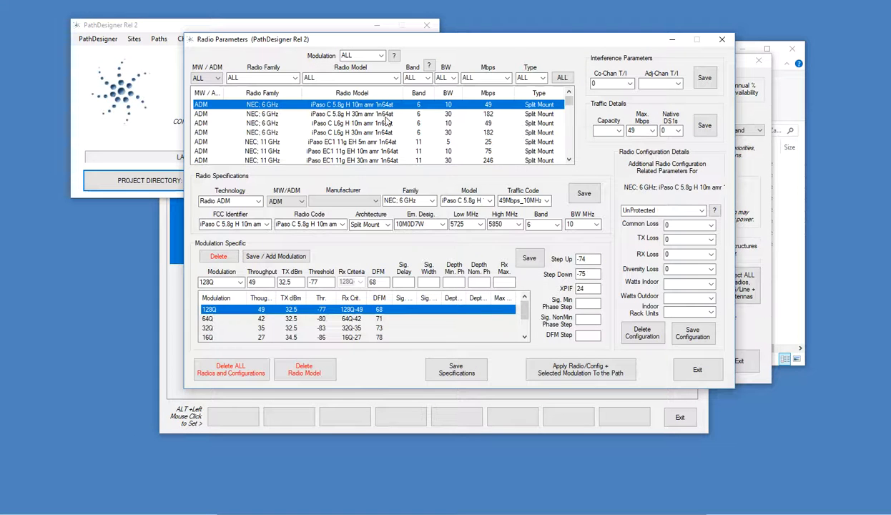
{"action": "left_click_drag", "start_coordinate": [375, 113], "coordinate": [388, 152]}
{"action": "scroll", "coordinate": [418, 149], "scroll_direction": "down", "scroll_amount": 3}
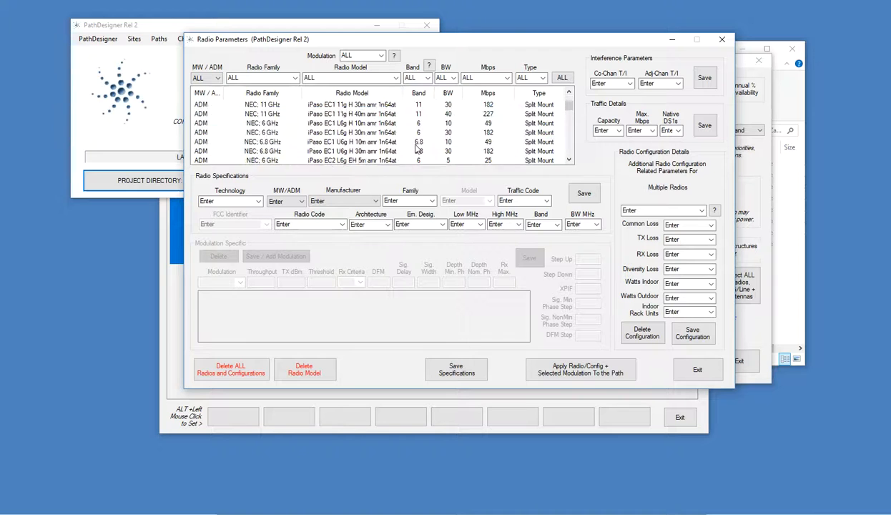
{"action": "left_click", "coordinate": [415, 143]}
{"action": "left_click", "coordinate": [407, 123], "text": "ctrl"}
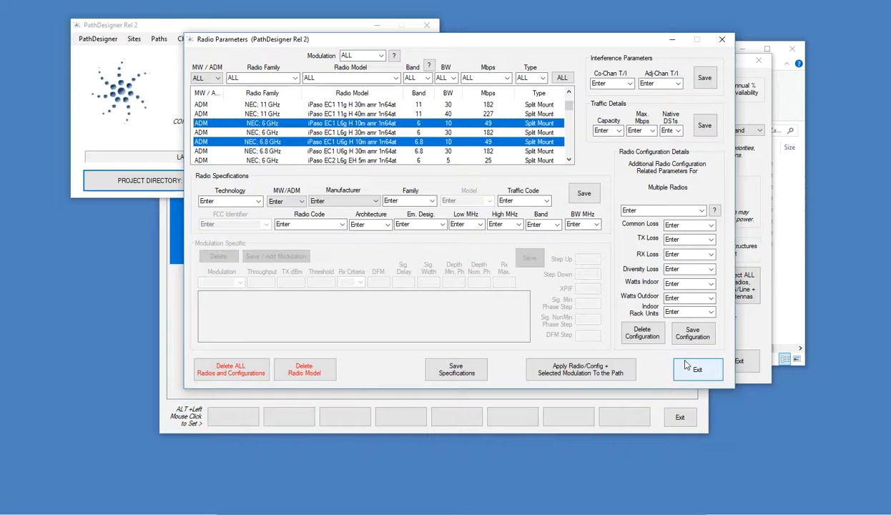
{"action": "left_click", "coordinate": [696, 369]}
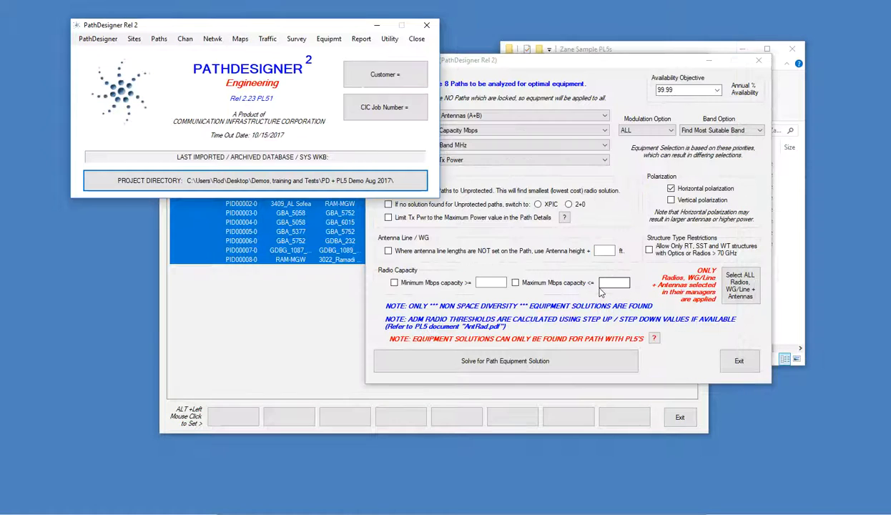
{"action": "left_click", "coordinate": [562, 66]}
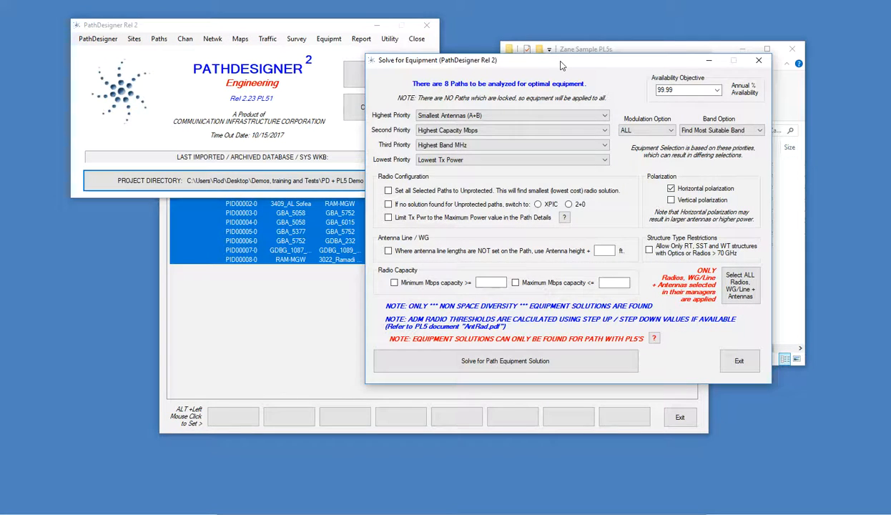
Select all radios, lines and antennas for the solver and solve the path equipment with the Find Most Suitable Band option
{"action": "left_click", "coordinate": [748, 289]}
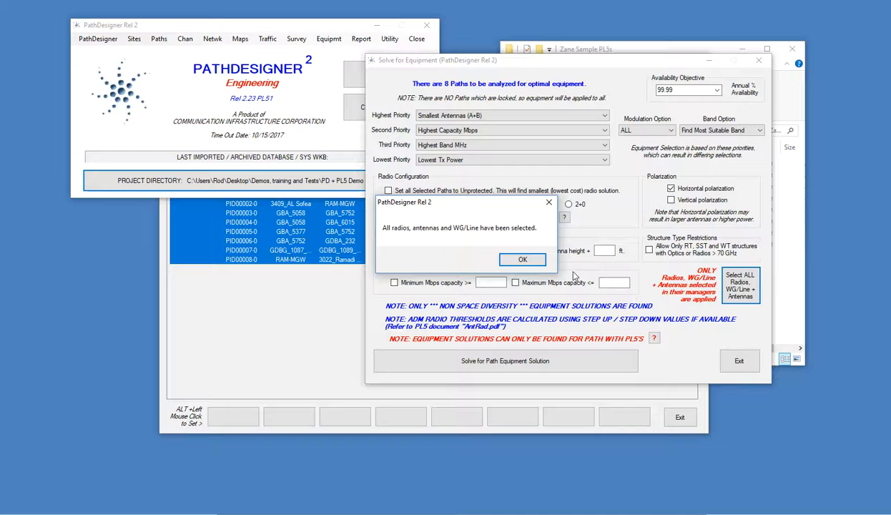
{"action": "left_click", "coordinate": [522, 260]}
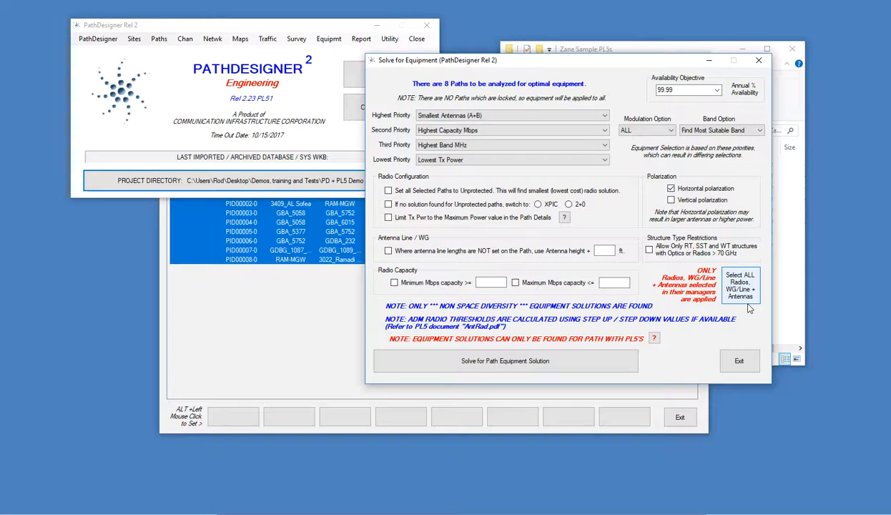
{"action": "left_click", "coordinate": [751, 133]}
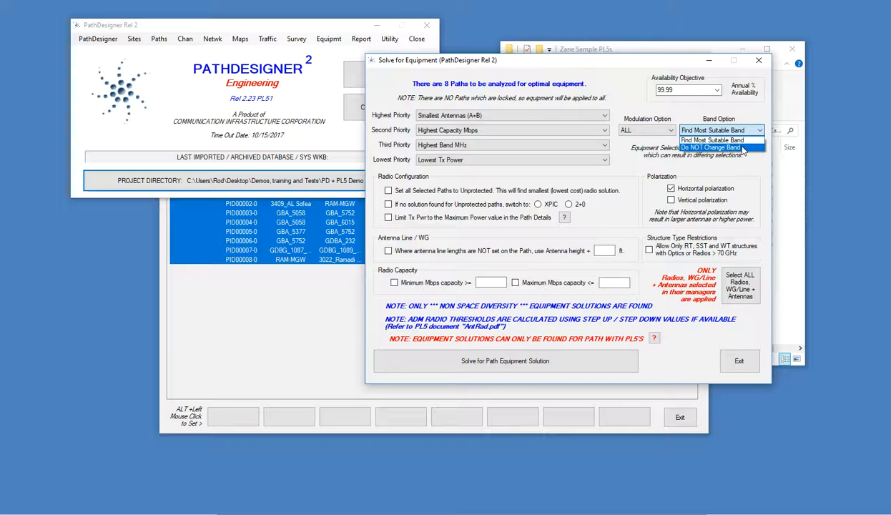
{"action": "left_click", "coordinate": [726, 123]}
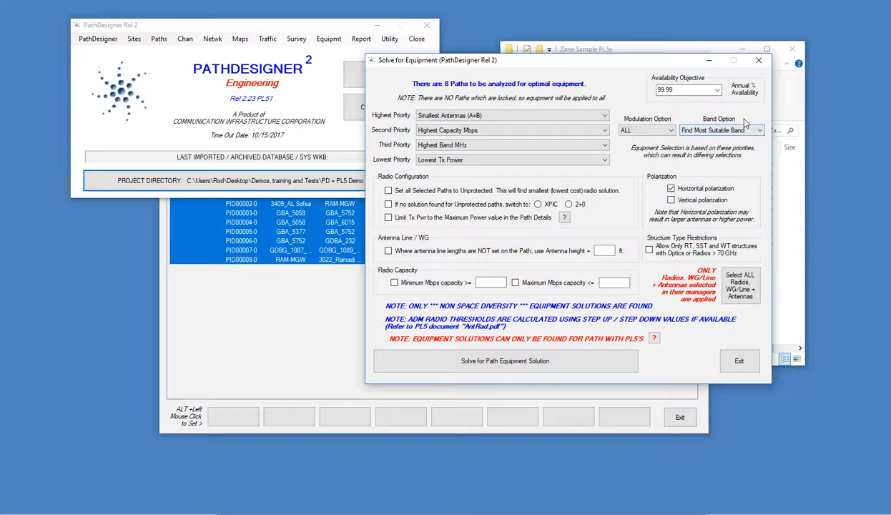
{"action": "left_click", "coordinate": [532, 368]}
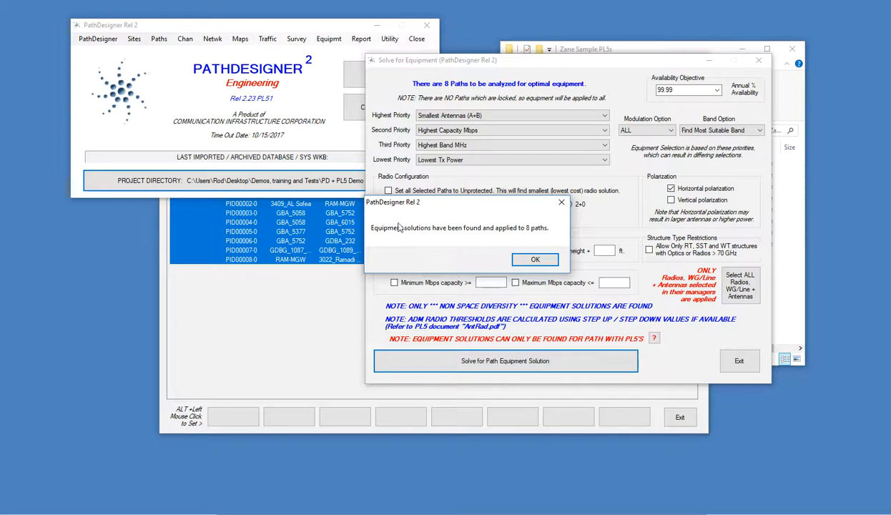
{"action": "left_click", "coordinate": [547, 261]}
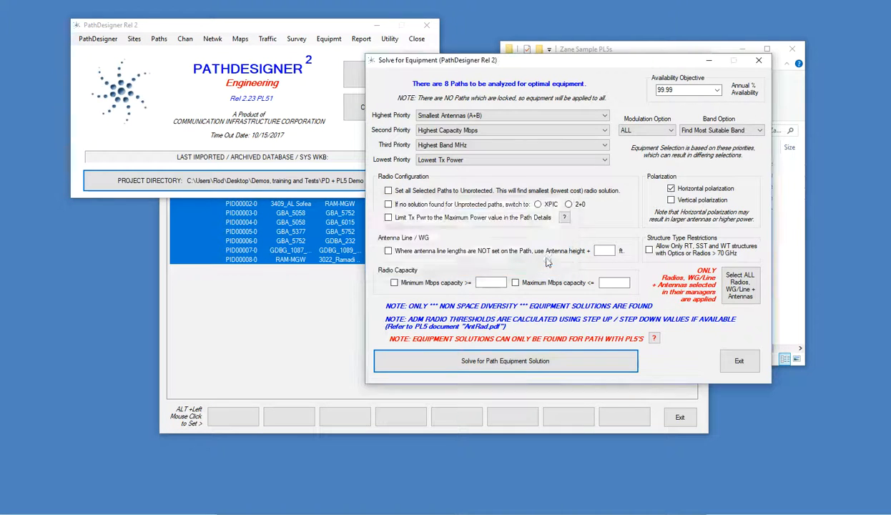
Widen the PD Radio column in the Path Manager to read the assigned radios and open the path details for GBA_5058 to GBA_5752
{"action": "left_click", "coordinate": [169, 408]}
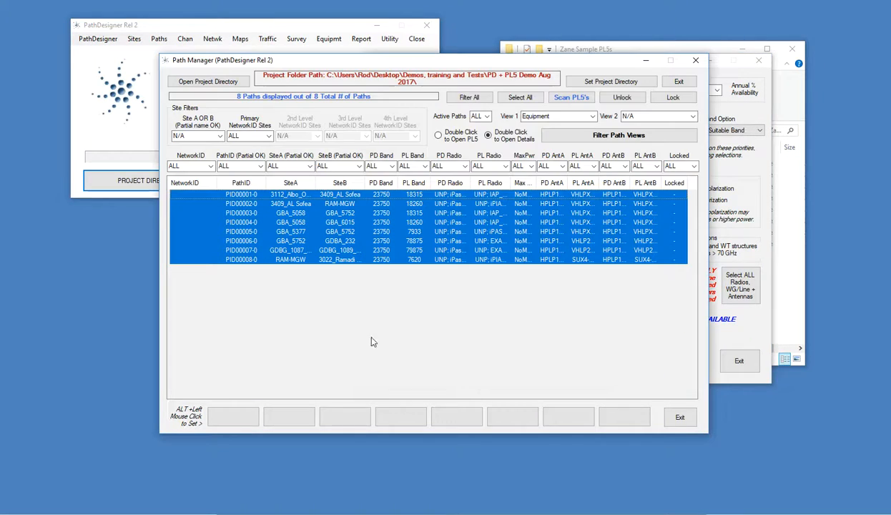
{"action": "left_click_drag", "start_coordinate": [470, 183], "coordinate": [562, 188]}
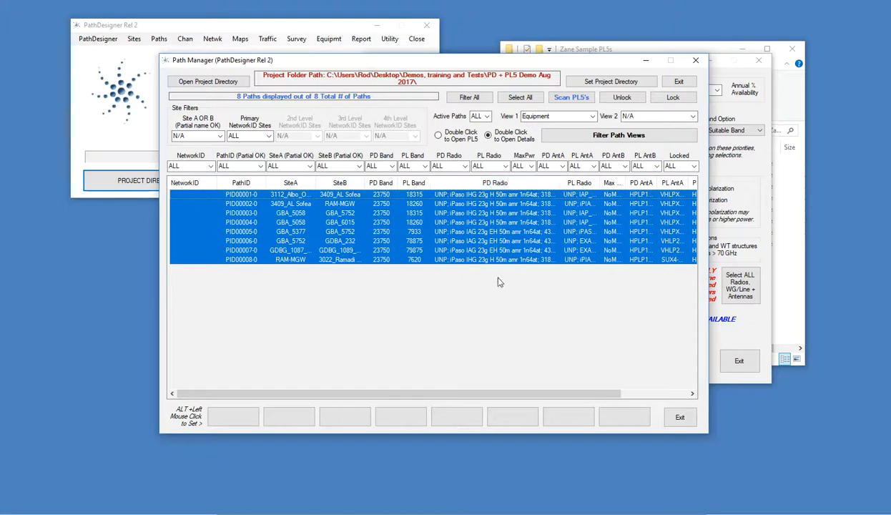
{"action": "left_click", "coordinate": [345, 212]}
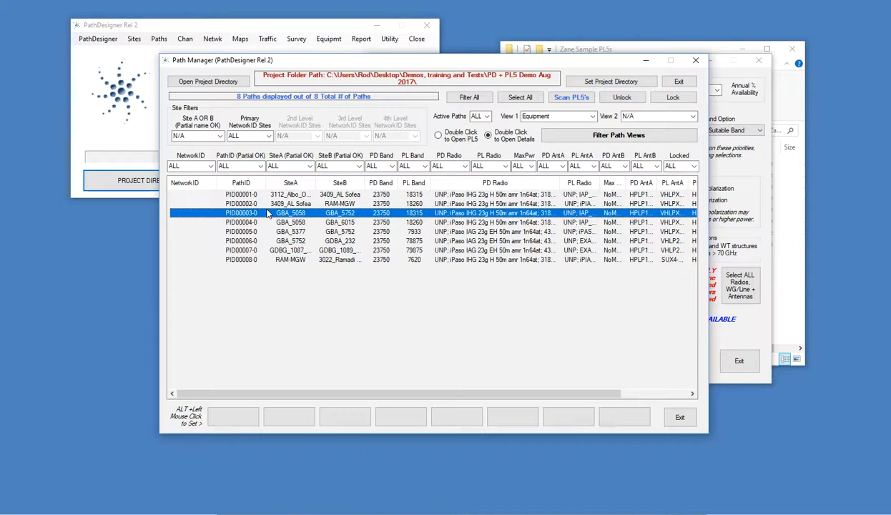
{"action": "double_click", "coordinate": [267, 214]}
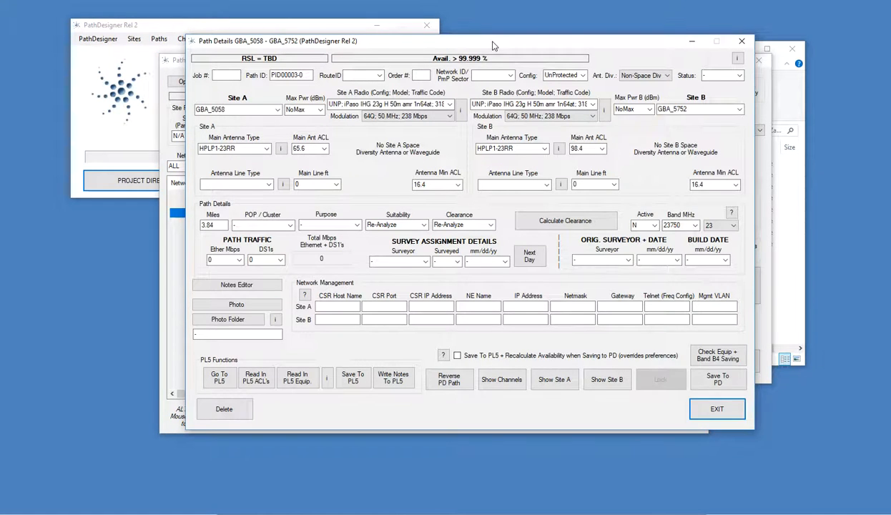
{"action": "left_click_drag", "start_coordinate": [492, 45], "coordinate": [467, 39]}
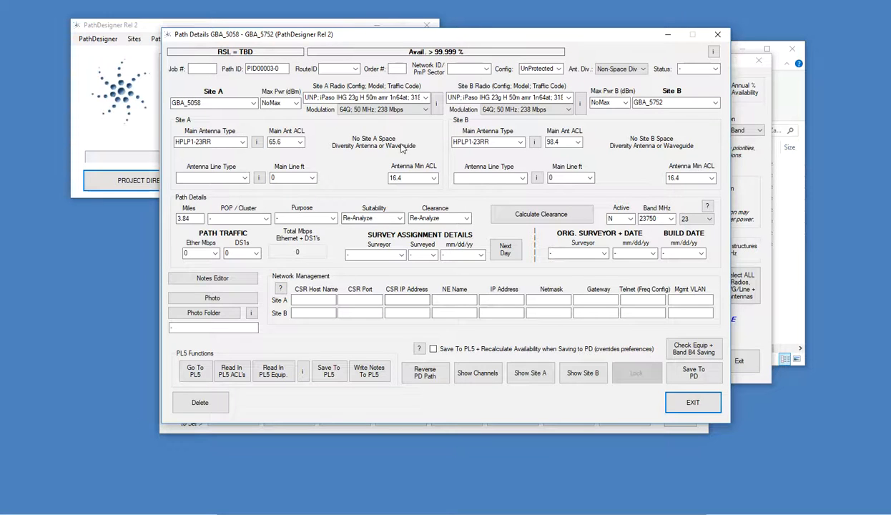
Open the GBA_5058 to GBA_5752 path in Pathloss 5, check its radio model and close Pathloss
{"action": "left_click", "coordinate": [193, 376]}
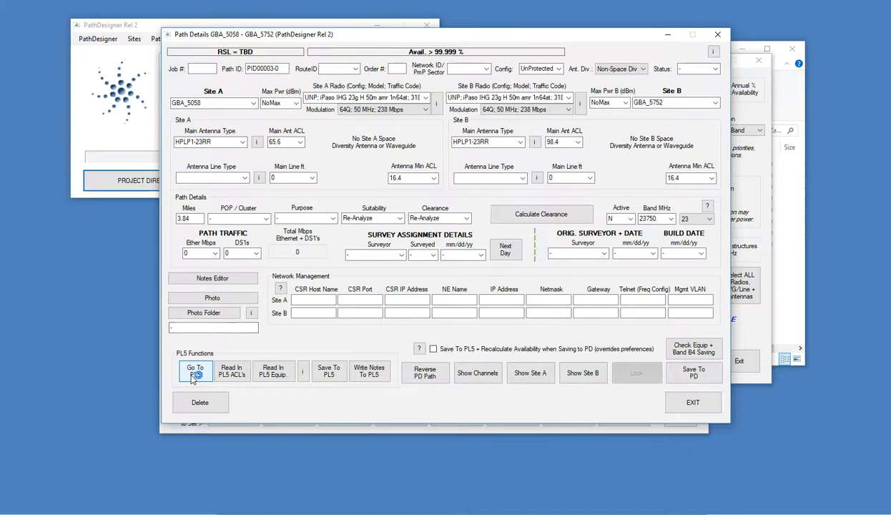
{"action": "left_click", "coordinate": [213, 264]}
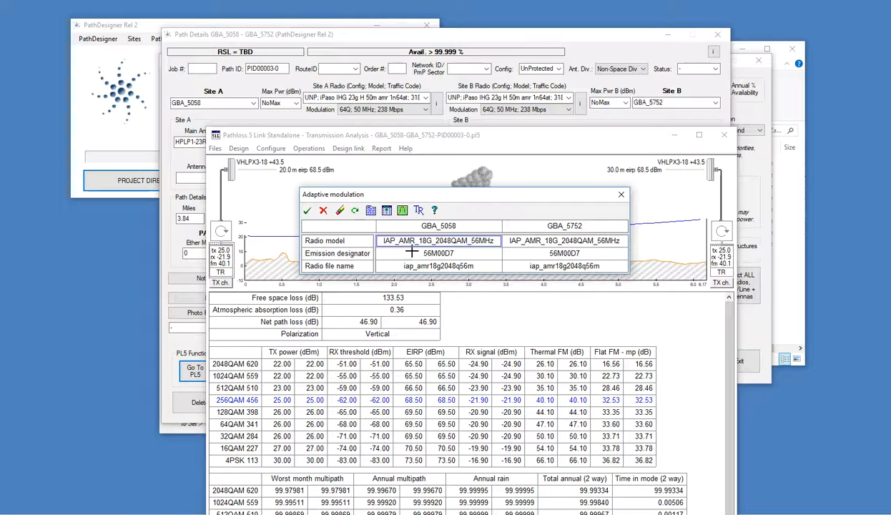
{"action": "left_click", "coordinate": [307, 210]}
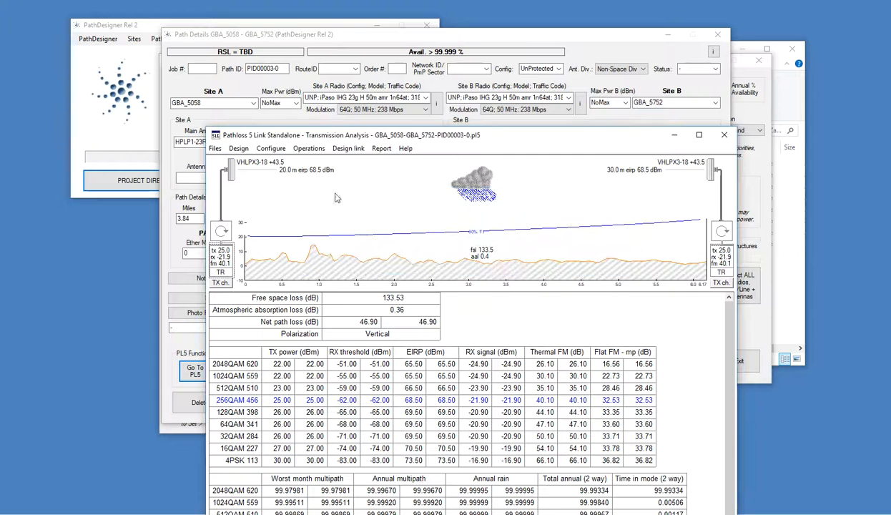
{"action": "left_click", "coordinate": [723, 135]}
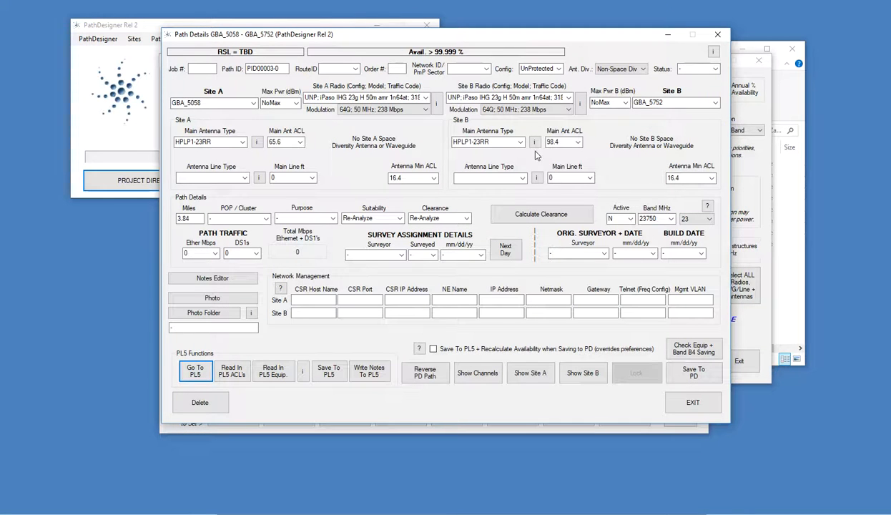
Write all equipment and the band from PathDesigner to the Pathloss file of the selected GBA_5058 to GBA_5752 path
{"action": "left_click_drag", "start_coordinate": [461, 43], "coordinate": [487, 62]}
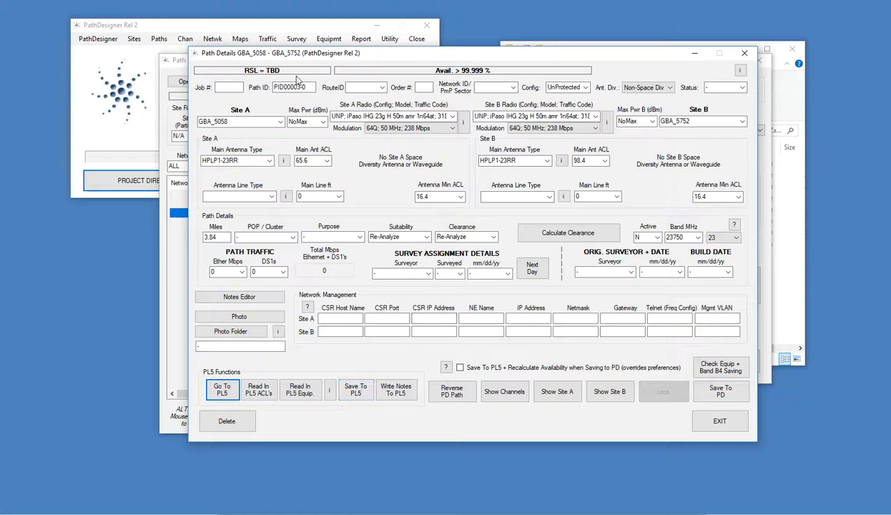
{"action": "left_click", "coordinate": [339, 29]}
{"action": "left_click", "coordinate": [329, 39]}
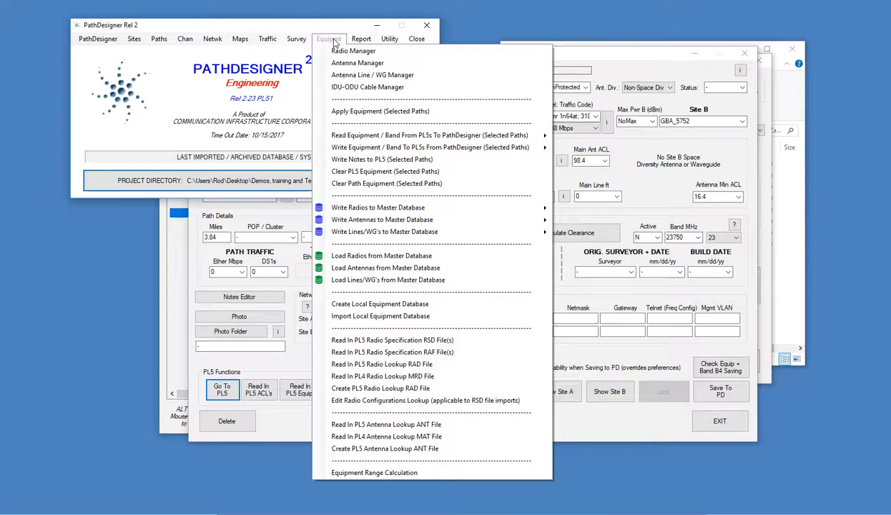
{"action": "mouse_move", "coordinate": [365, 148]}
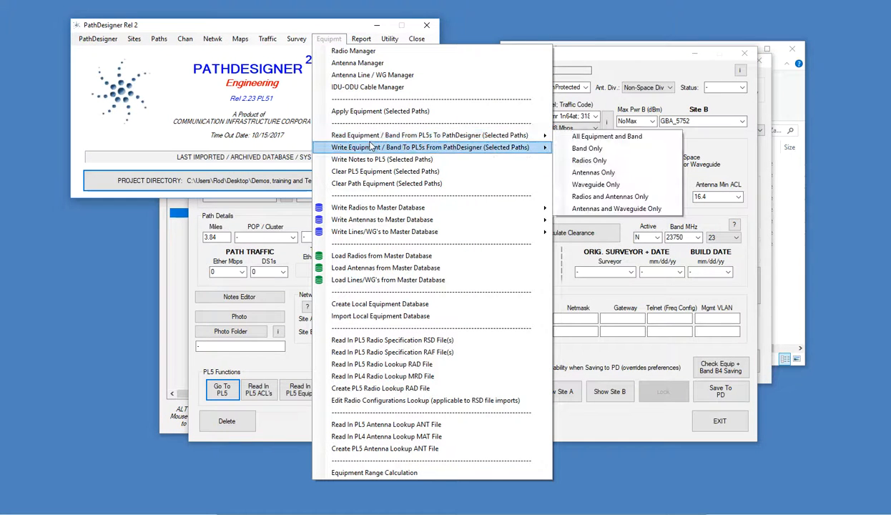
{"action": "left_click", "coordinate": [588, 148]}
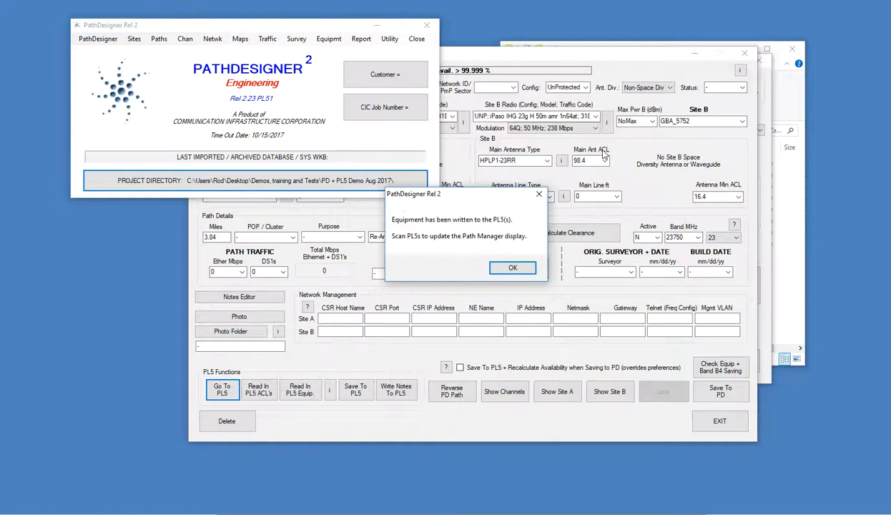
{"action": "left_click", "coordinate": [508, 267]}
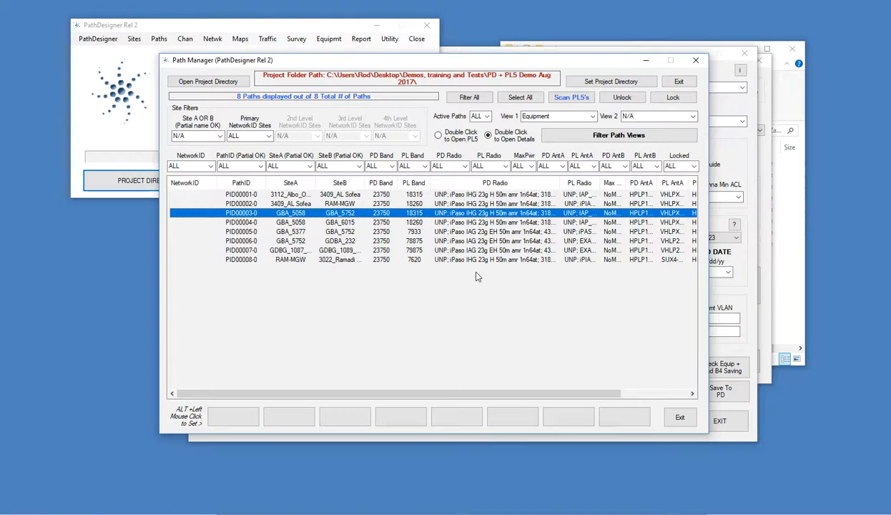
Bring back the GBA_5058 to GBA_5752 path details, reopen the path in Pathloss 5 and check the radio model written to it
{"action": "double_click", "coordinate": [432, 215]}
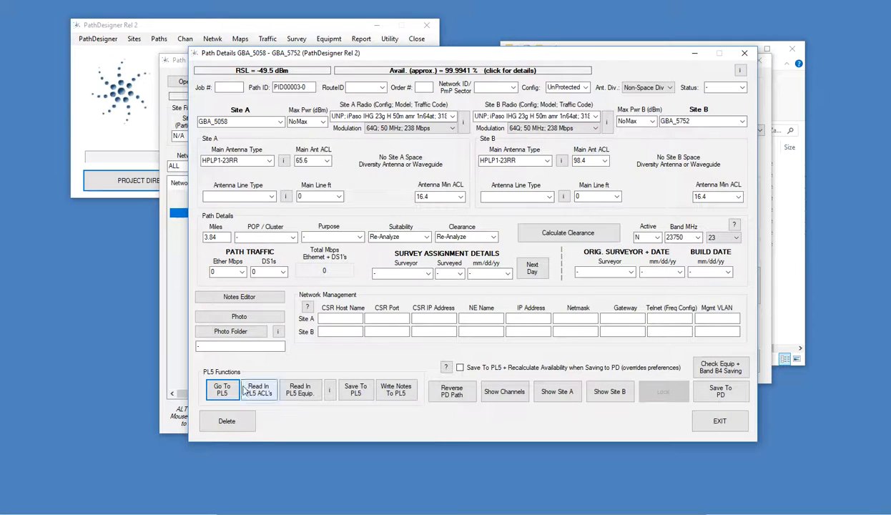
{"action": "left_click", "coordinate": [220, 380]}
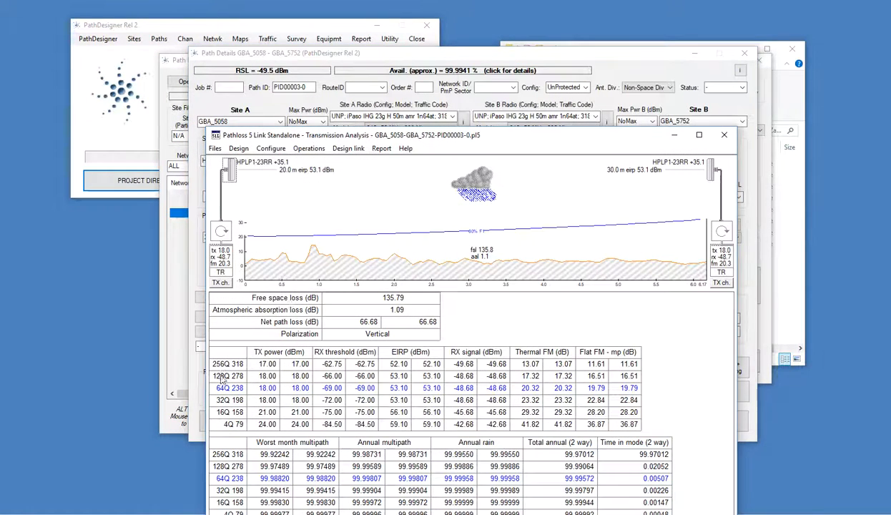
{"action": "left_click", "coordinate": [208, 252]}
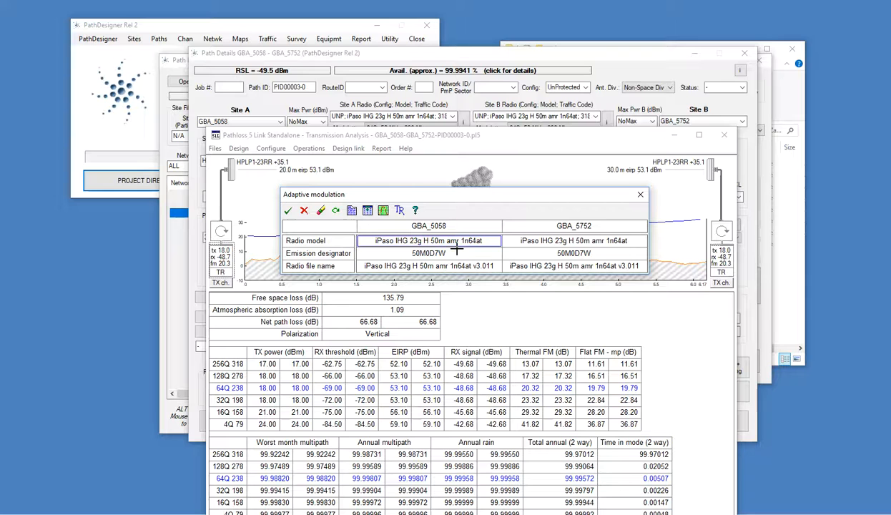
{"action": "left_click", "coordinate": [303, 211]}
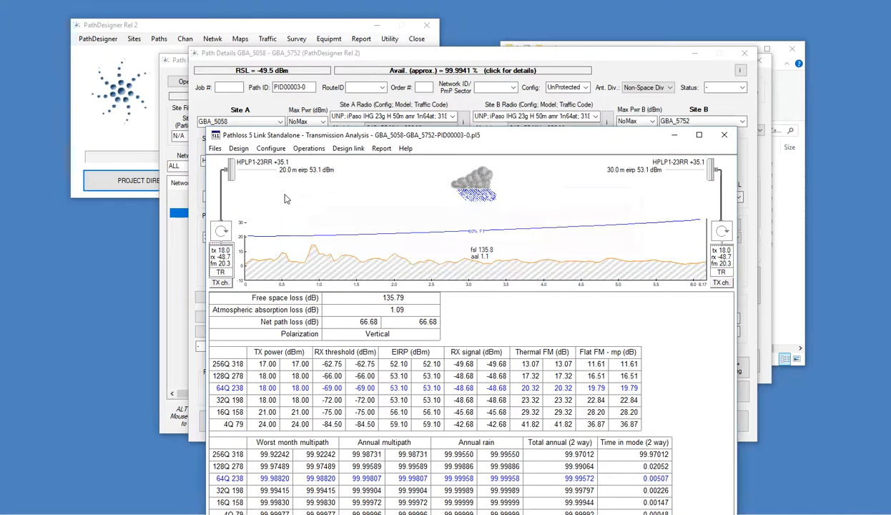
Close Pathloss 5 and the GBA_5058 to GBA_5752 path details, and move the Path Manager clear of the main PathDesigner window
{"action": "left_click", "coordinate": [725, 135]}
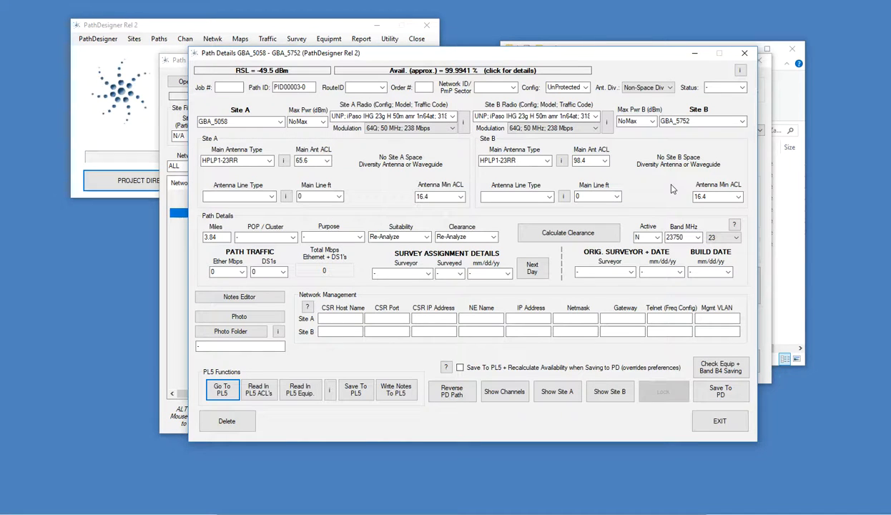
{"action": "left_click", "coordinate": [273, 25]}
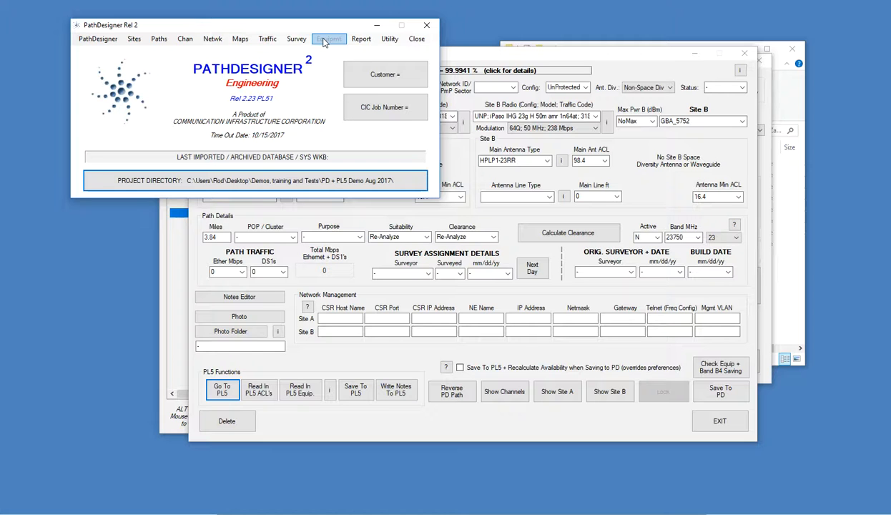
{"action": "left_click", "coordinate": [323, 40]}
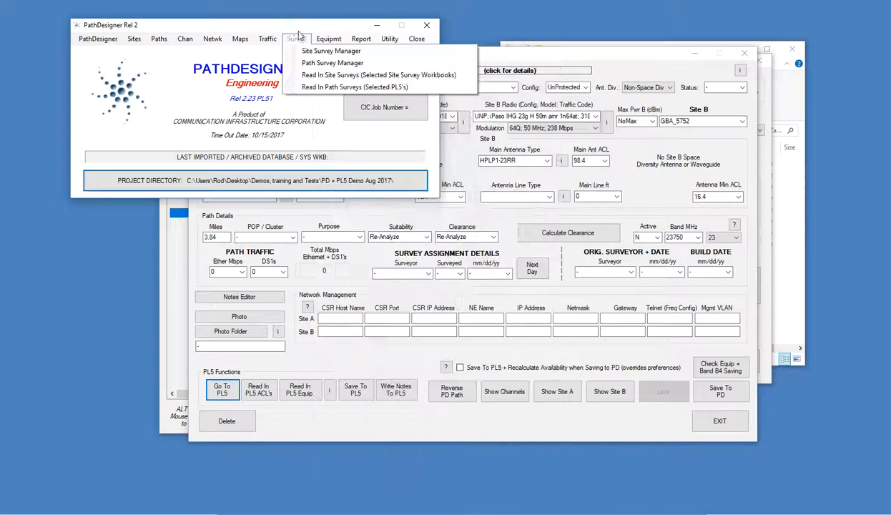
{"action": "left_click", "coordinate": [284, 26]}
{"action": "left_click", "coordinate": [720, 420]}
{"action": "left_click_drag", "start_coordinate": [562, 58], "coordinate": [656, 82]}
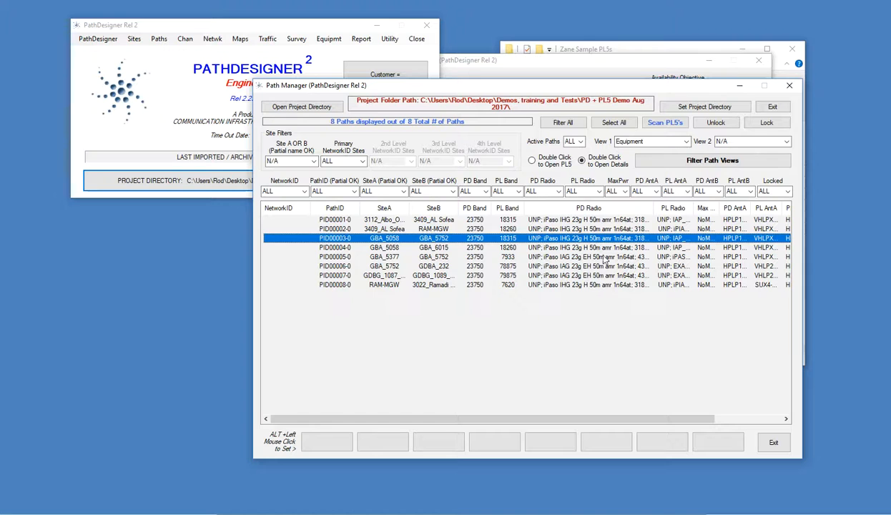
Select all paths in the Path Manager and open the Pathloss GR5 map settings for them
{"action": "left_click", "coordinate": [614, 122]}
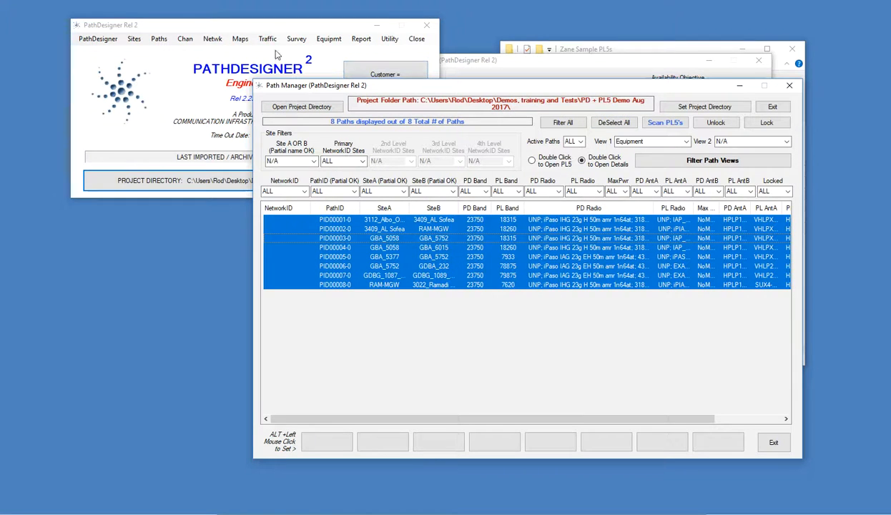
{"action": "left_click", "coordinate": [239, 39]}
{"action": "left_click", "coordinate": [240, 39]}
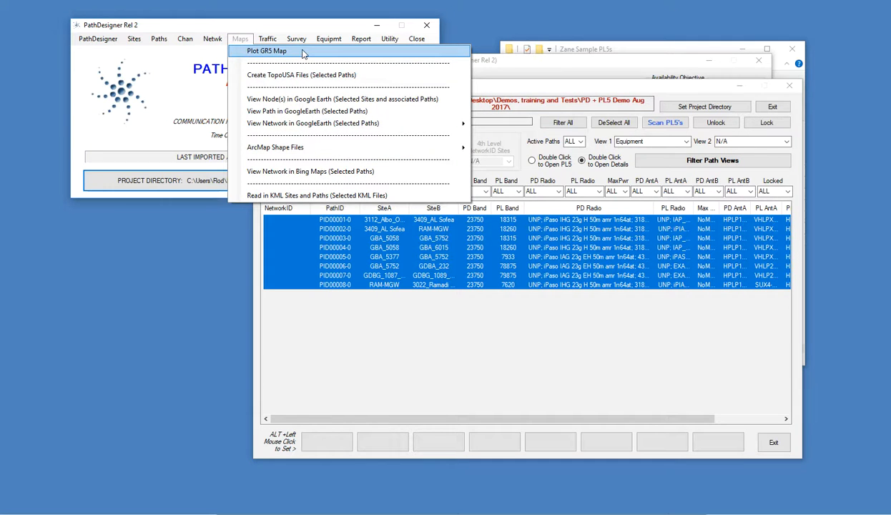
{"action": "mouse_move", "coordinate": [319, 154]}
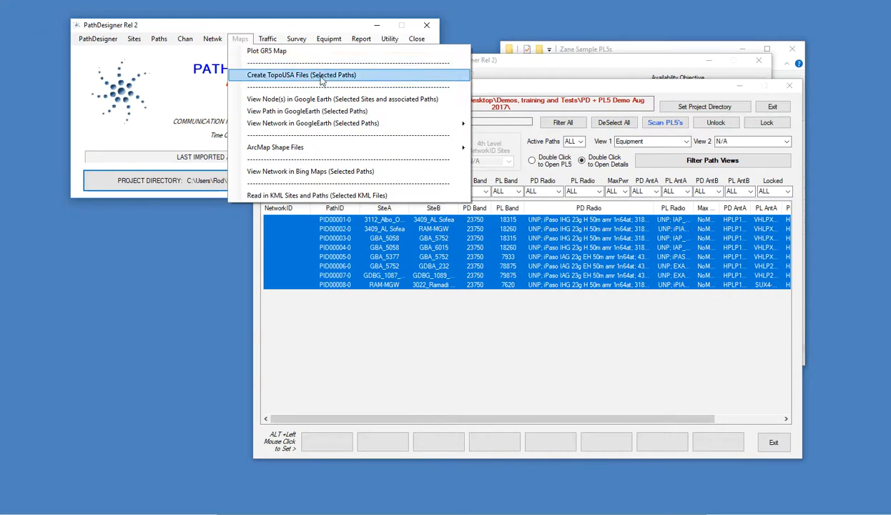
{"action": "left_click", "coordinate": [290, 54]}
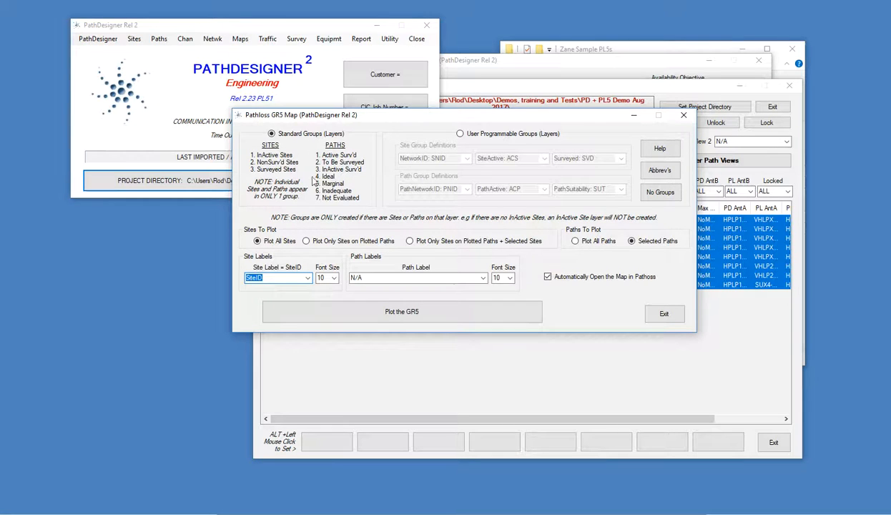
Switch the map to user programmable groups, clear the group definitions, and group sites by StructureType: STR and paths by ClearanceStatus: CLR
{"action": "left_click", "coordinate": [466, 136]}
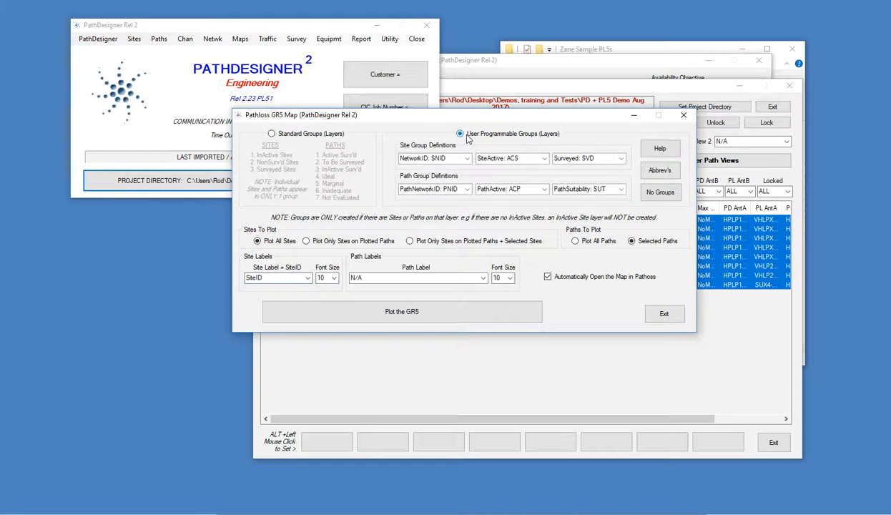
{"action": "left_click", "coordinate": [673, 195]}
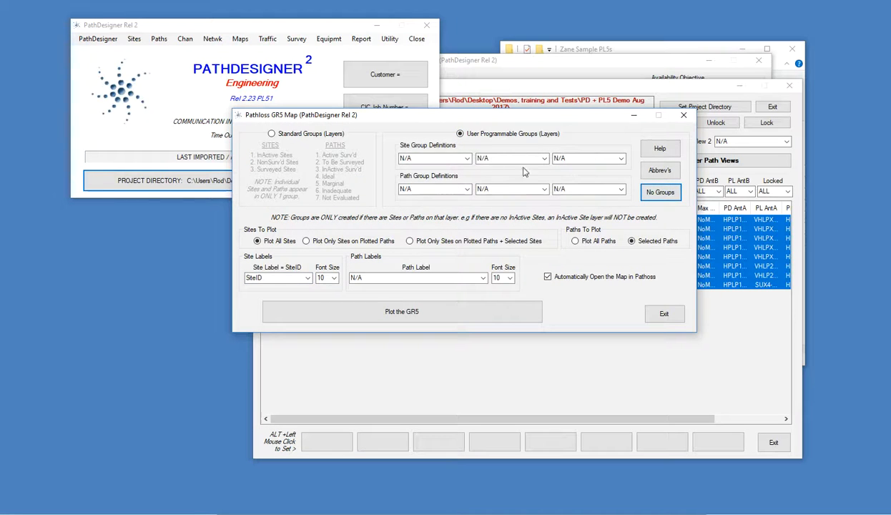
{"action": "left_click", "coordinate": [466, 158]}
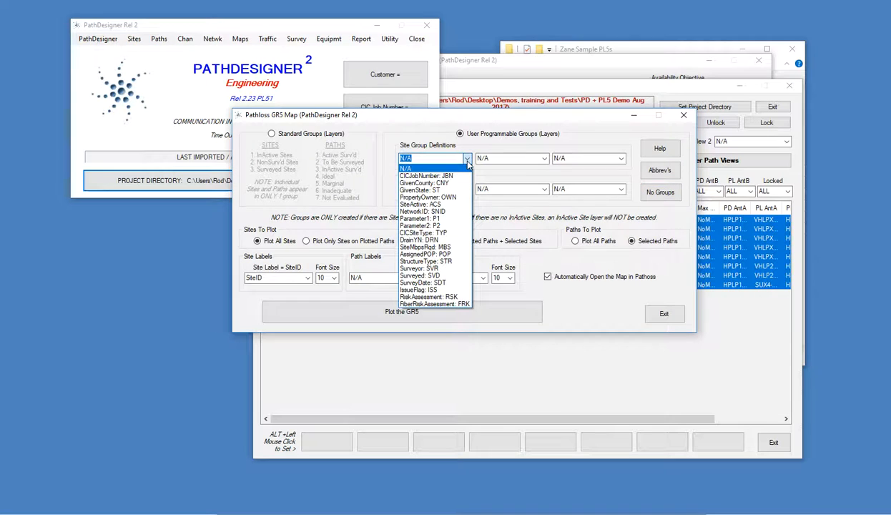
{"action": "left_click", "coordinate": [451, 262]}
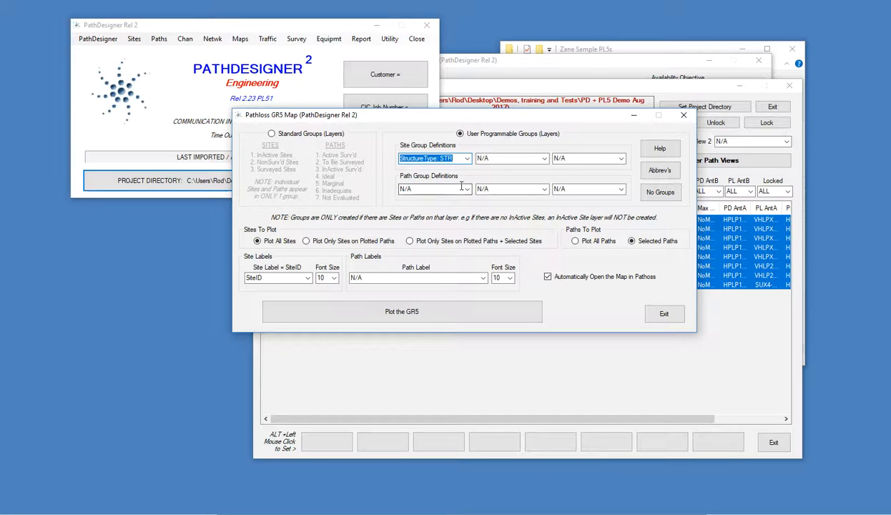
{"action": "left_click", "coordinate": [467, 189]}
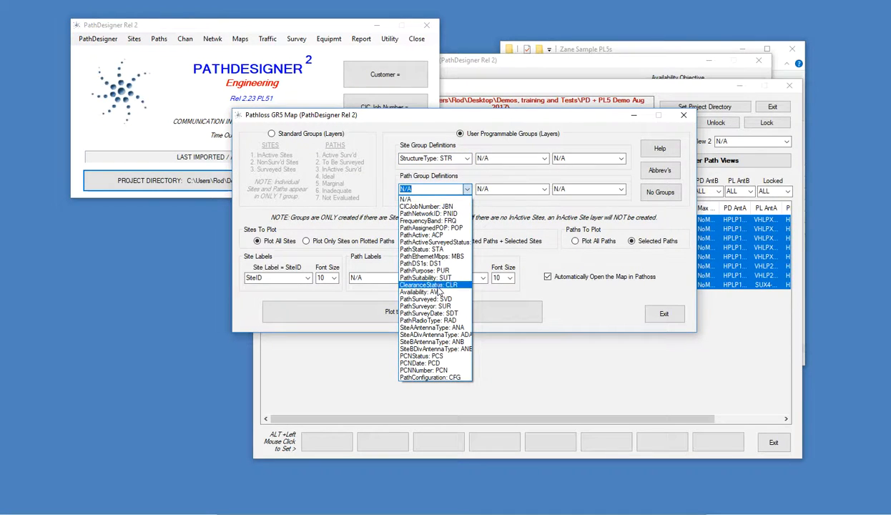
{"action": "left_click", "coordinate": [442, 286]}
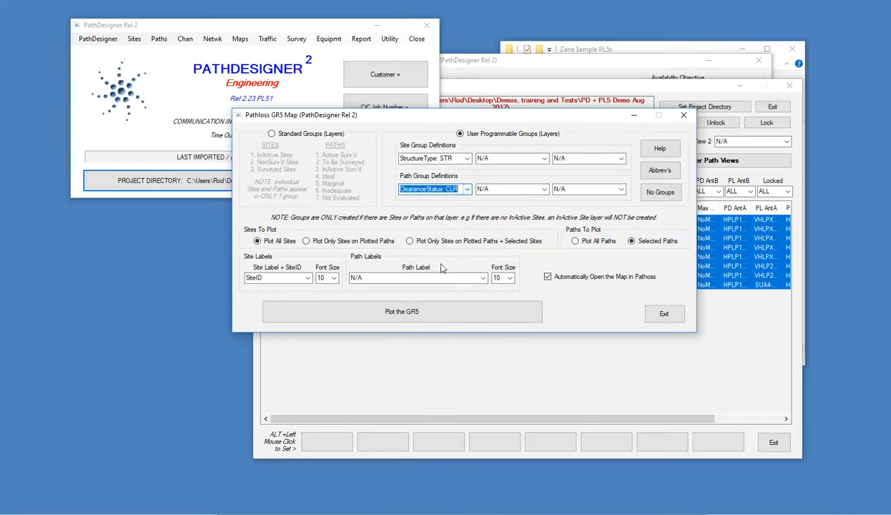
{"action": "left_click", "coordinate": [446, 190]}
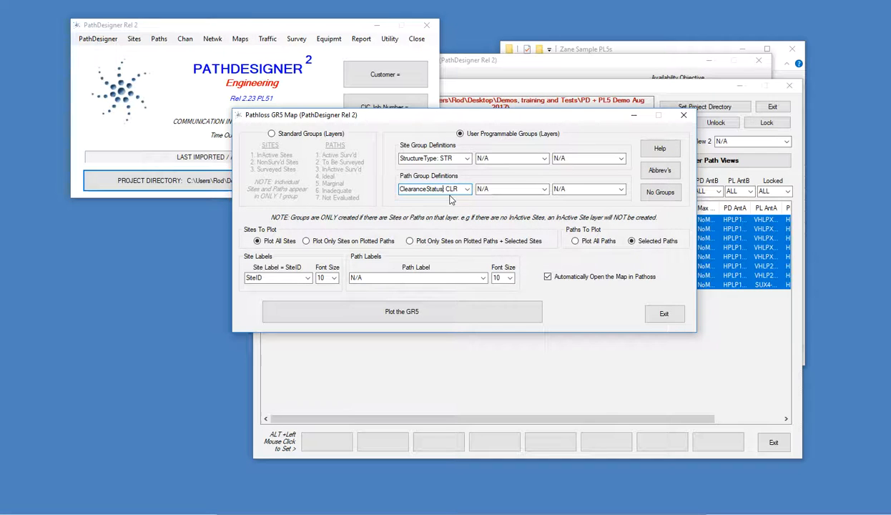
Label the paths with Path Length, keeping SiteID as the site label and N/A as the second site group
{"action": "left_click", "coordinate": [483, 277]}
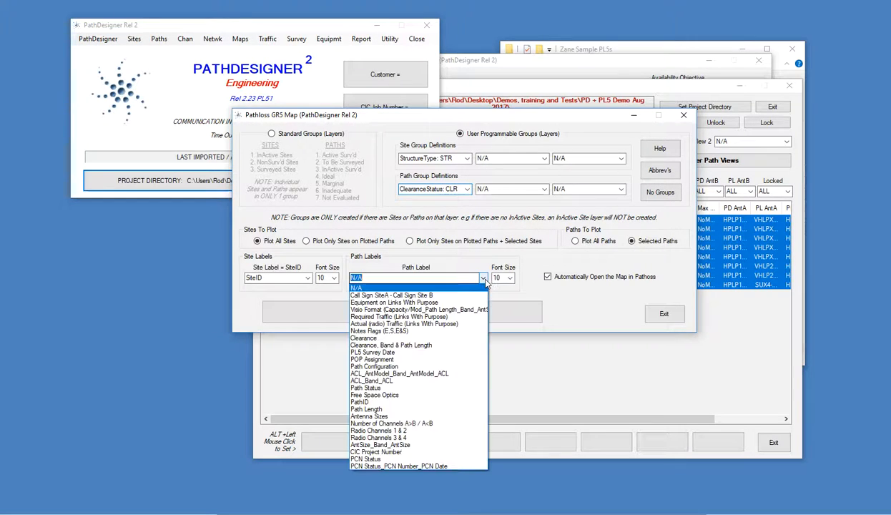
{"action": "left_click", "coordinate": [392, 409]}
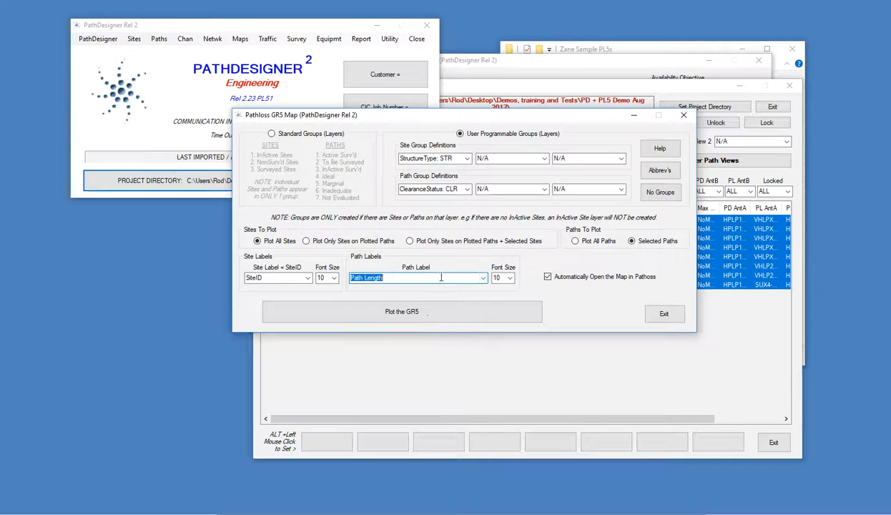
{"action": "left_click", "coordinate": [307, 277]}
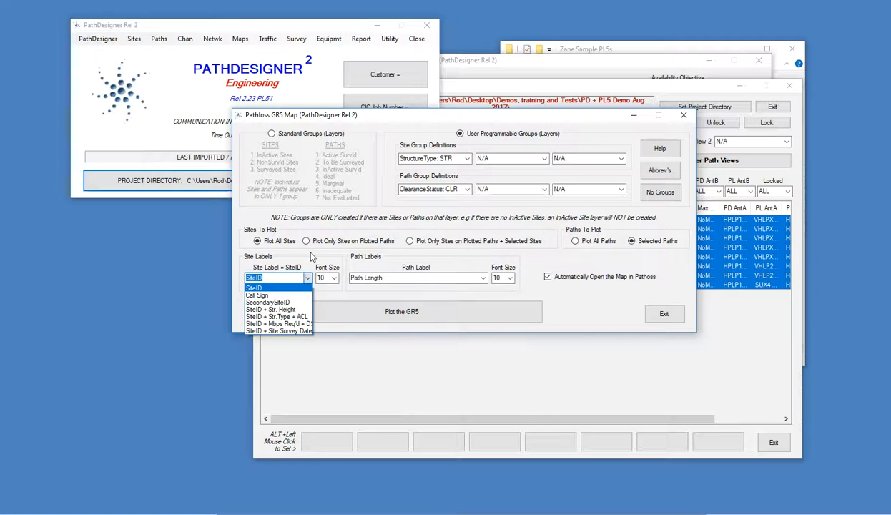
{"action": "left_click", "coordinate": [301, 277]}
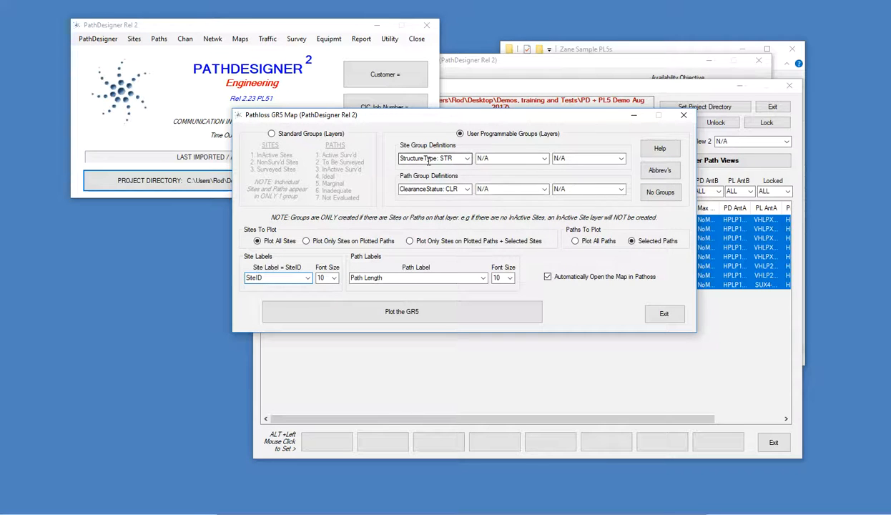
{"action": "left_click", "coordinate": [529, 158]}
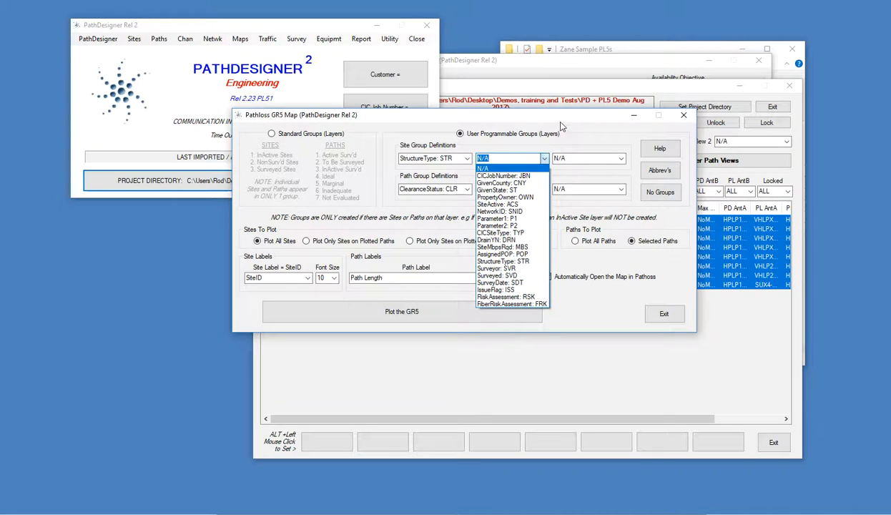
{"action": "left_click", "coordinate": [522, 168]}
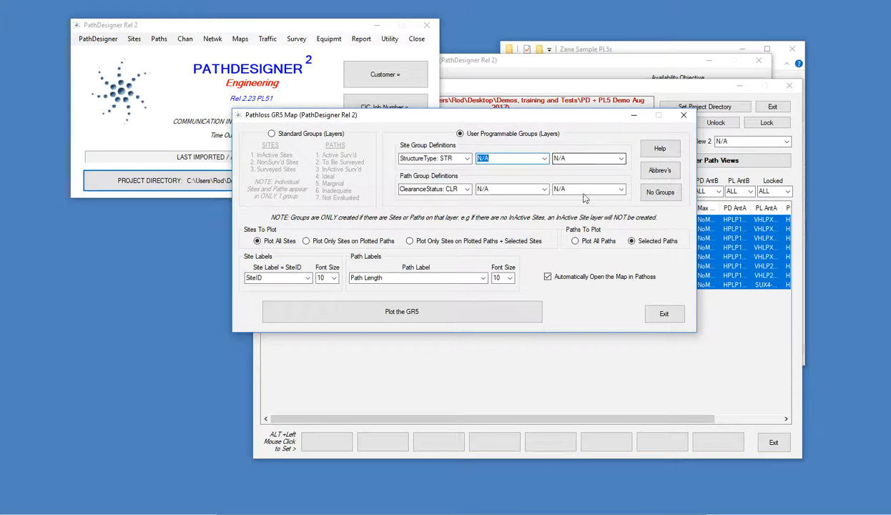
Plot the GR5 map and save it as GR5Map.gr5 in the PD + PL5 Demo Aug 2017 folder, replacing the existing file
{"action": "left_click", "coordinate": [461, 312]}
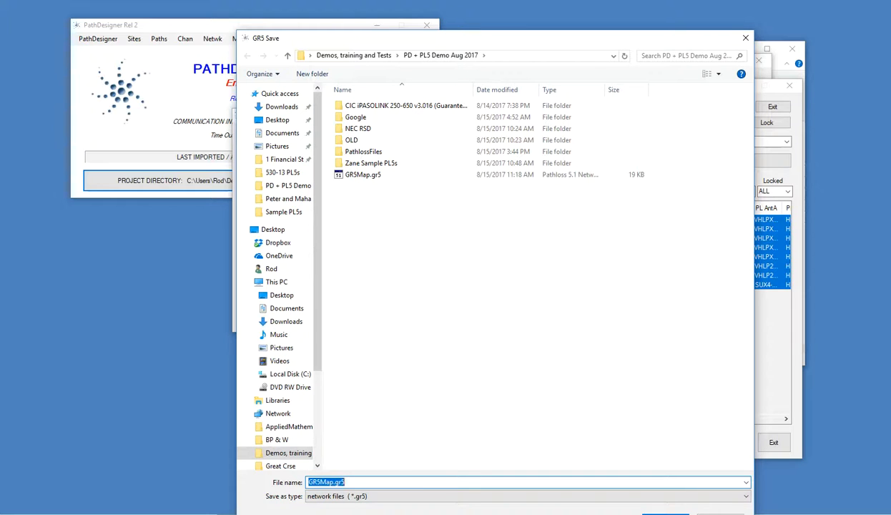
{"action": "left_click_drag", "start_coordinate": [593, 47], "coordinate": [591, 9]}
{"action": "left_click", "coordinate": [662, 482]}
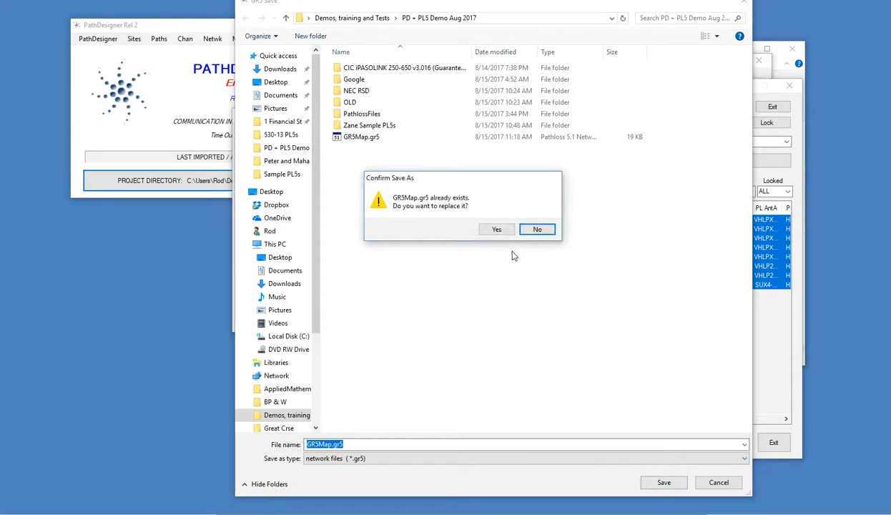
{"action": "left_click", "coordinate": [496, 230]}
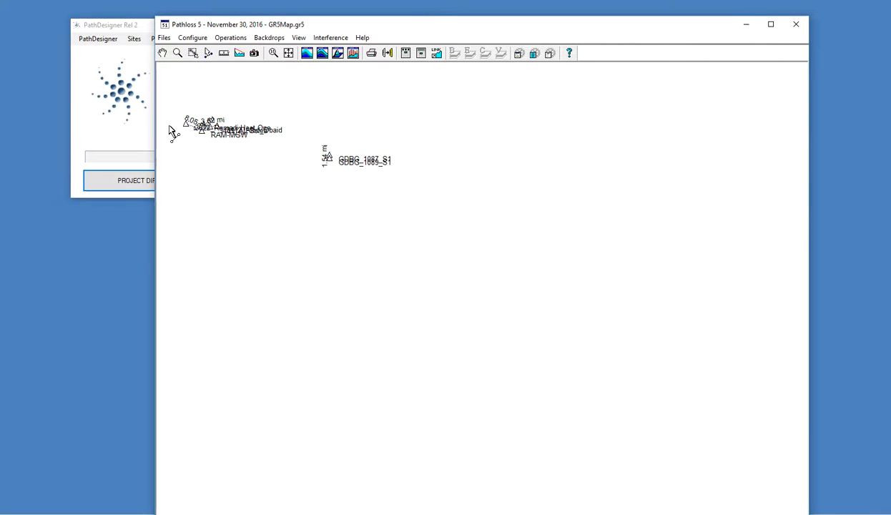
Examine the sites and path length labels around RAM-MGW on the plotted network map in Pathloss 5, and close the map
{"action": "left_click_drag", "start_coordinate": [166, 123], "coordinate": [469, 336]}
{"action": "scroll", "coordinate": [476, 347], "scroll_direction": "up", "scroll_amount": 5}
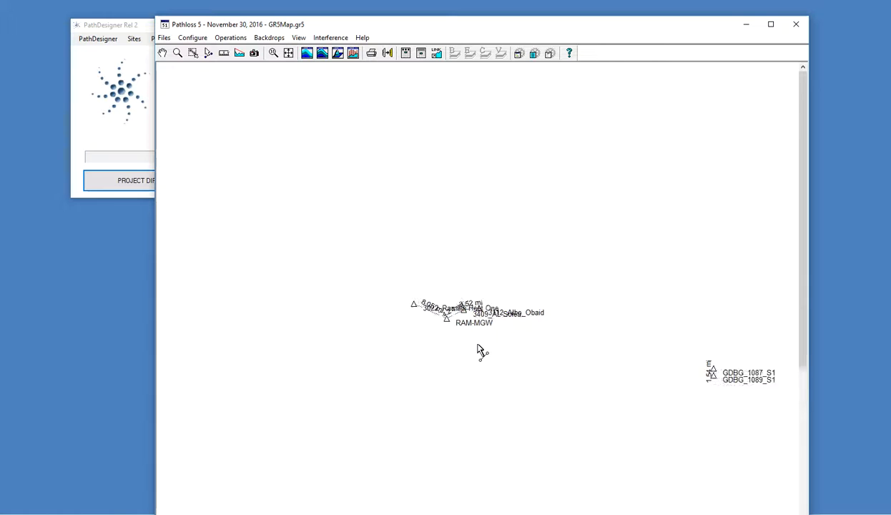
{"action": "scroll", "coordinate": [481, 351], "scroll_direction": "up", "scroll_amount": 2}
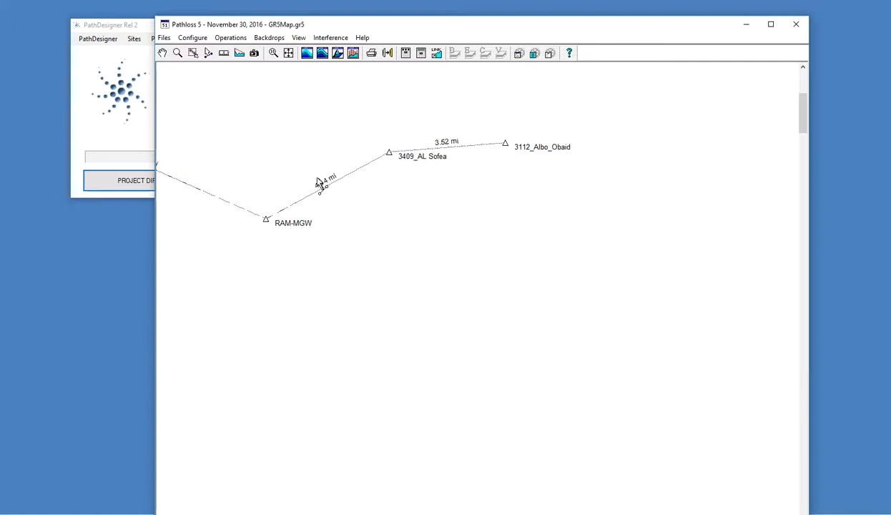
{"action": "left_click", "coordinate": [162, 53]}
{"action": "left_click_drag", "start_coordinate": [184, 91], "coordinate": [363, 170]}
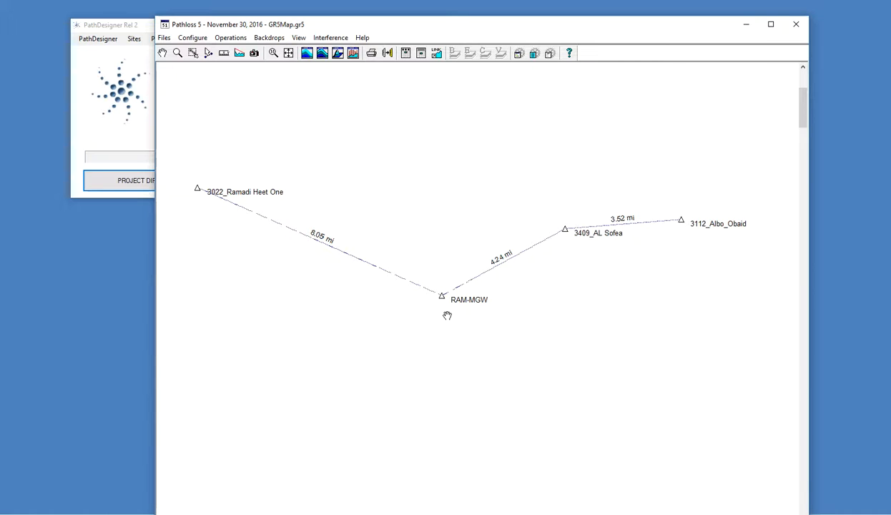
{"action": "left_click", "coordinate": [795, 27]}
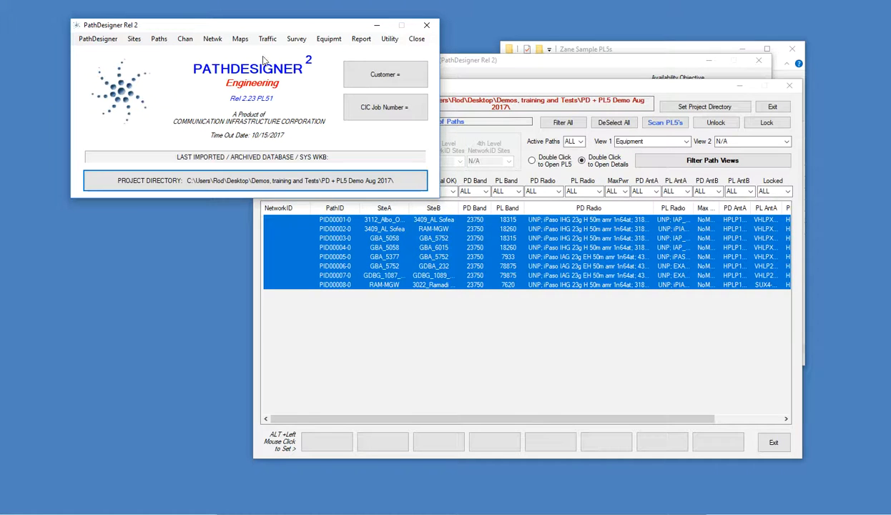
Check the available map and network import commands, and bring the Path Manager forward, moved aside to uncover the equipment analysis window
{"action": "left_click", "coordinate": [240, 40]}
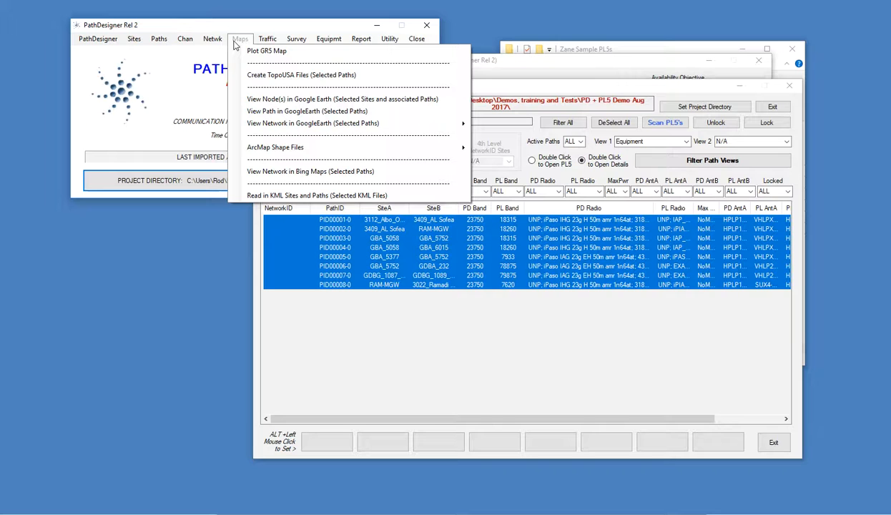
{"action": "mouse_move", "coordinate": [212, 38]}
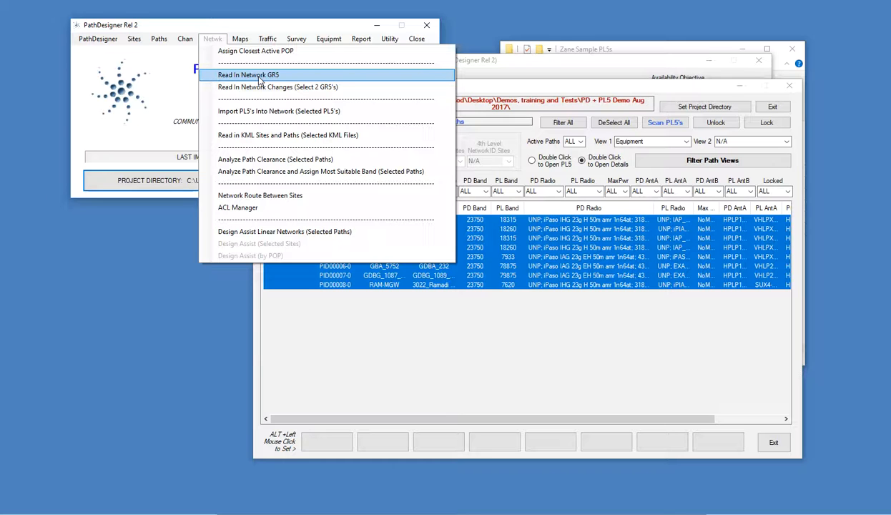
{"action": "left_click", "coordinate": [519, 88]}
{"action": "left_click_drag", "start_coordinate": [522, 90], "coordinate": [453, 113]}
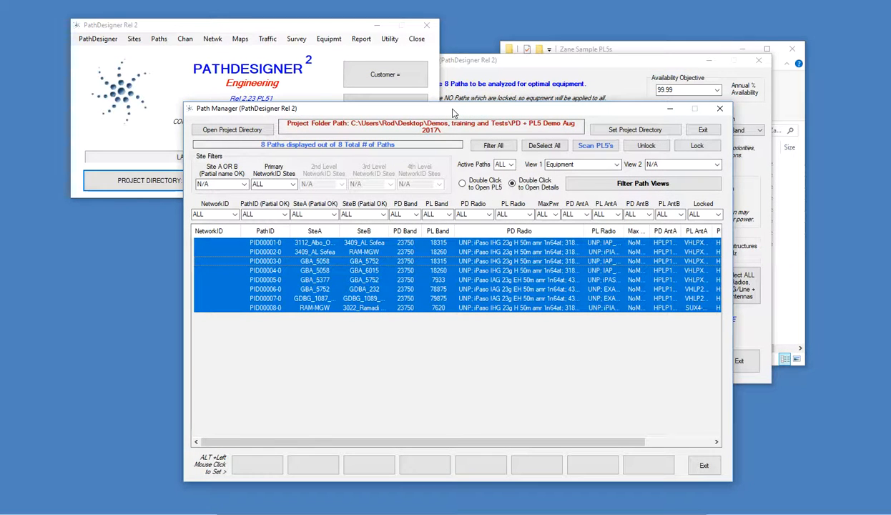